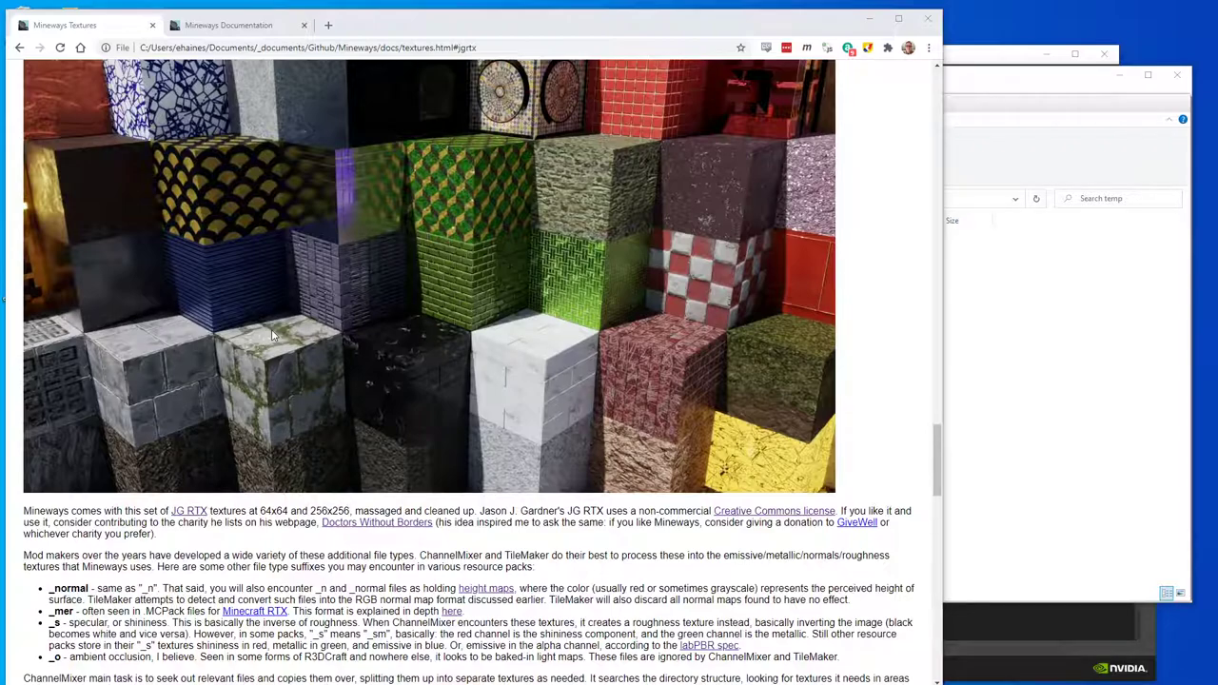
Step: Bring the Omniverse launcher, showing Omniverse Create 2020.3.0, in front of Chrome
{"action": "left_click", "coordinate": [1004, 628]}
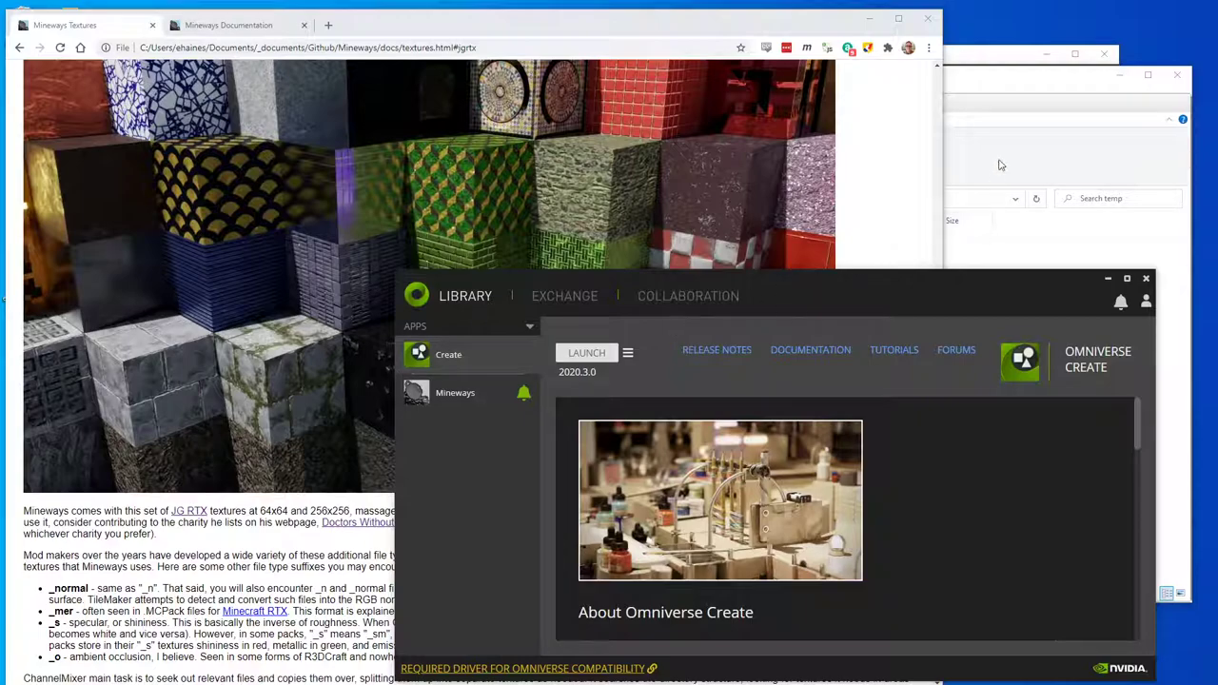
Step: Launch Mineways.exe and load the Voxelia_2016-01-13 world
{"action": "left_click", "coordinate": [980, 82]}
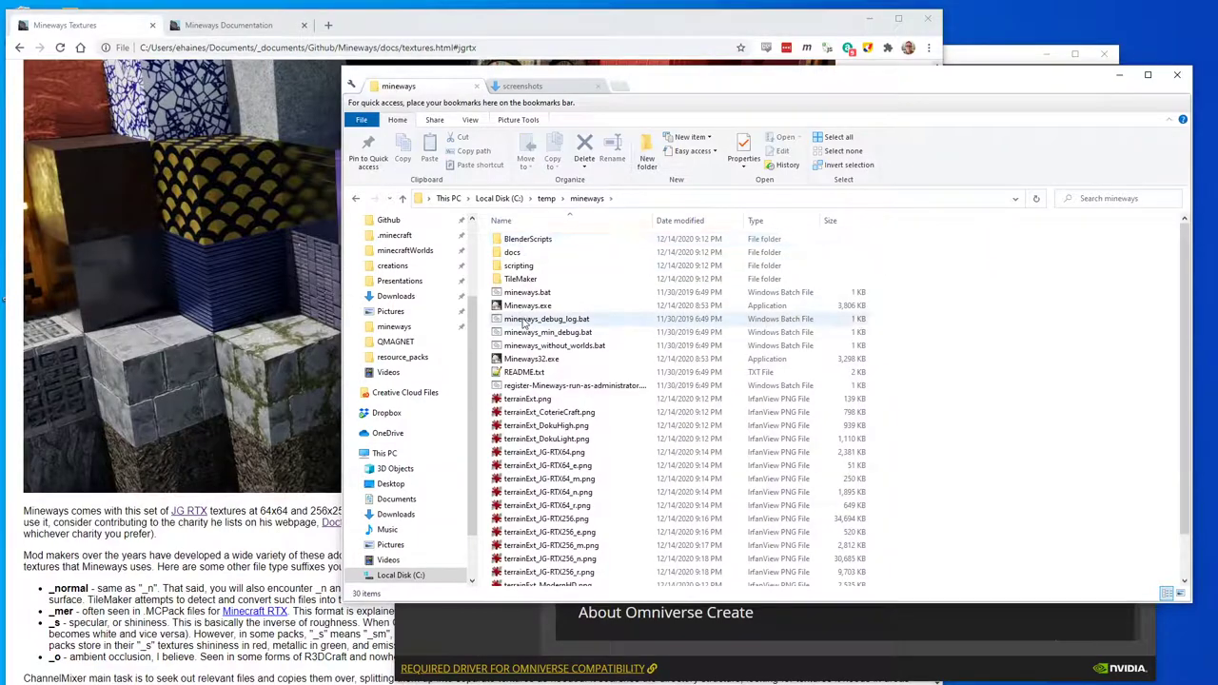
{"action": "double_click", "coordinate": [528, 305]}
{"action": "left_click", "coordinate": [114, 125]}
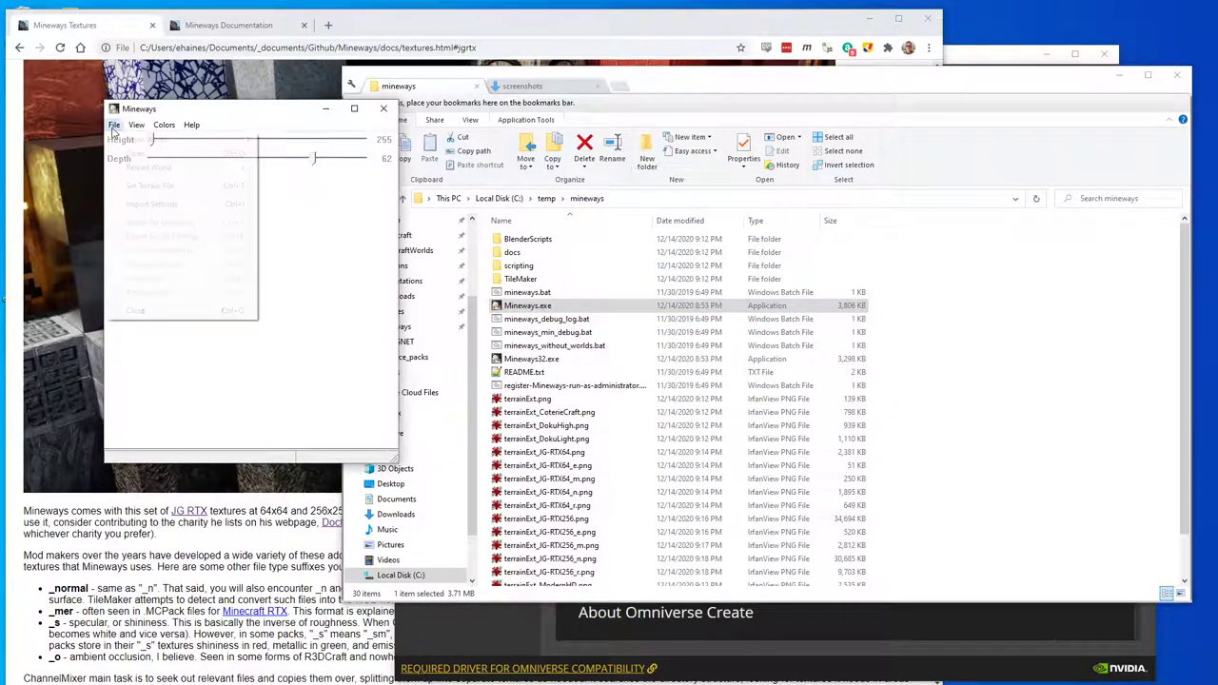
{"action": "mouse_move", "coordinate": [152, 139]}
{"action": "left_click", "coordinate": [303, 376]}
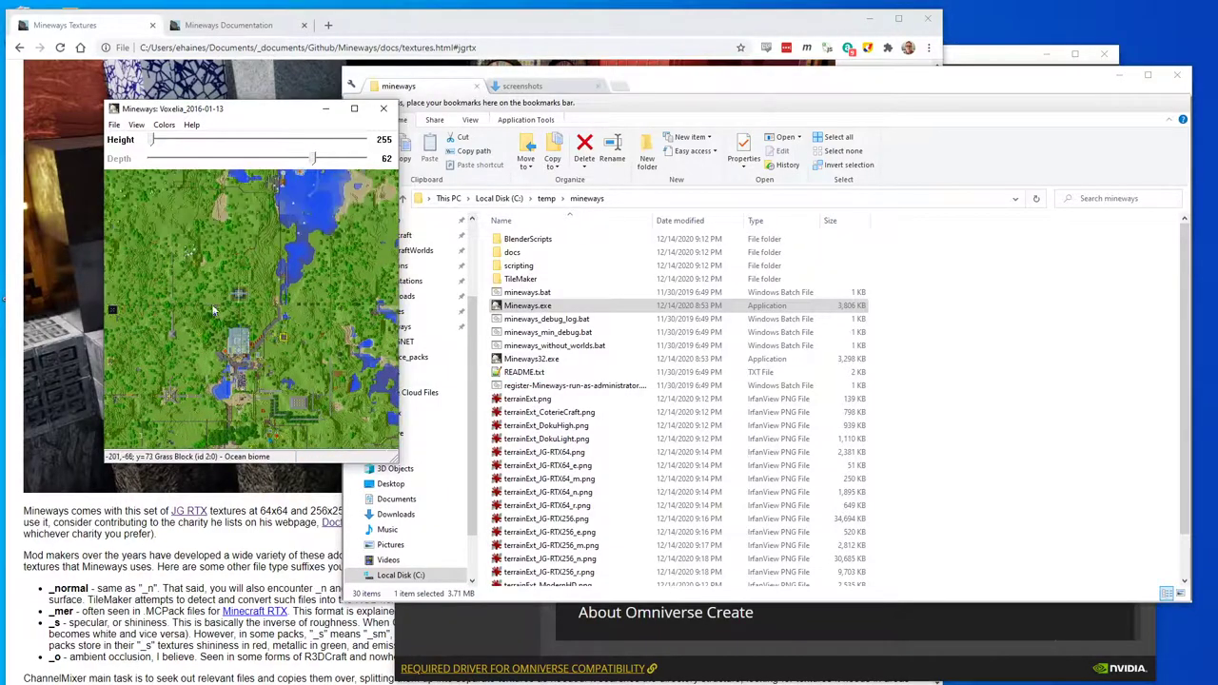
Step: Select the area around the building, accepting the depth raise from 62 to 70
{"action": "scroll", "coordinate": [212, 304], "scroll_direction": "up", "scroll_amount": 2}
{"action": "left_click_drag", "start_coordinate": [167, 225], "coordinate": [254, 296]}
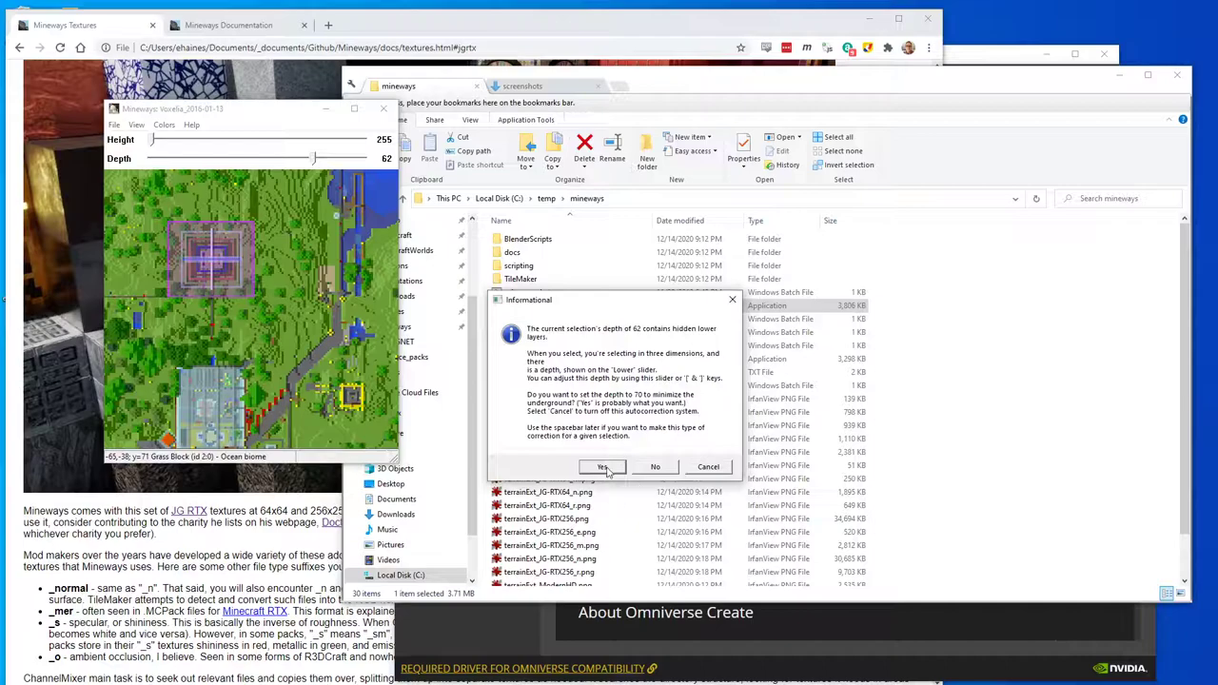
{"action": "left_click", "coordinate": [603, 467]}
{"action": "left_click", "coordinate": [114, 125]}
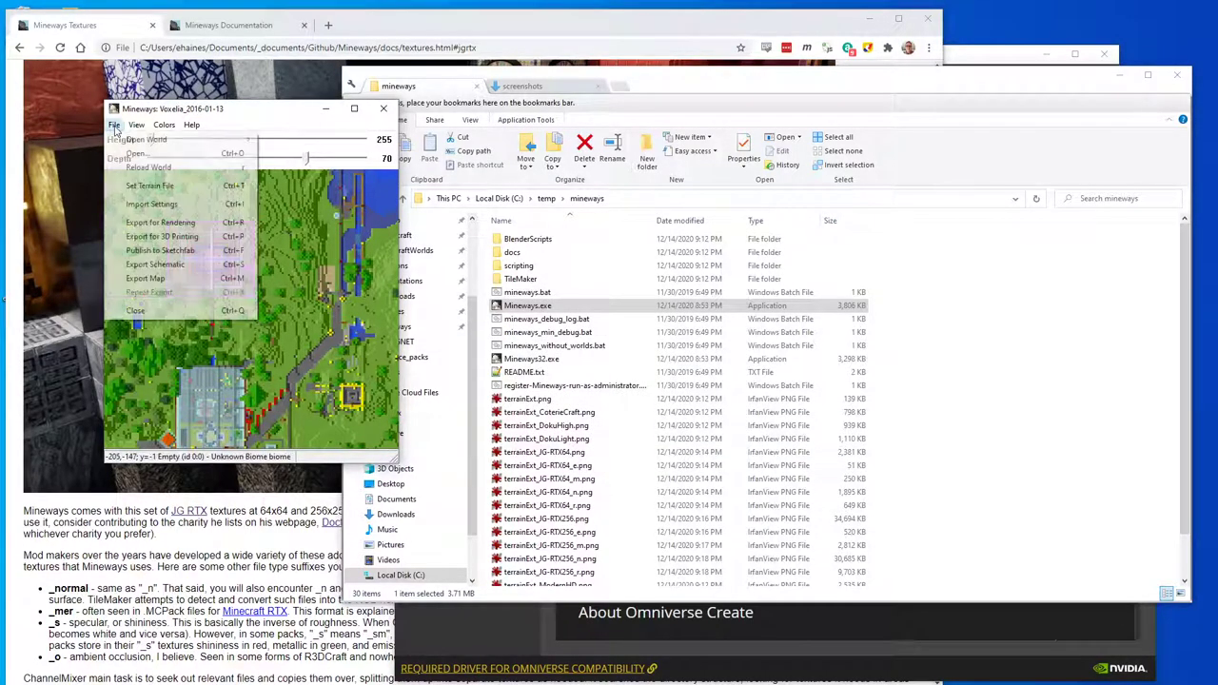
Step: Load terrainExt_JG-RTX256.png as the Mineways terrain file
{"action": "left_click", "coordinate": [150, 185]}
{"action": "scroll", "coordinate": [389, 378], "scroll_direction": "down", "scroll_amount": 5}
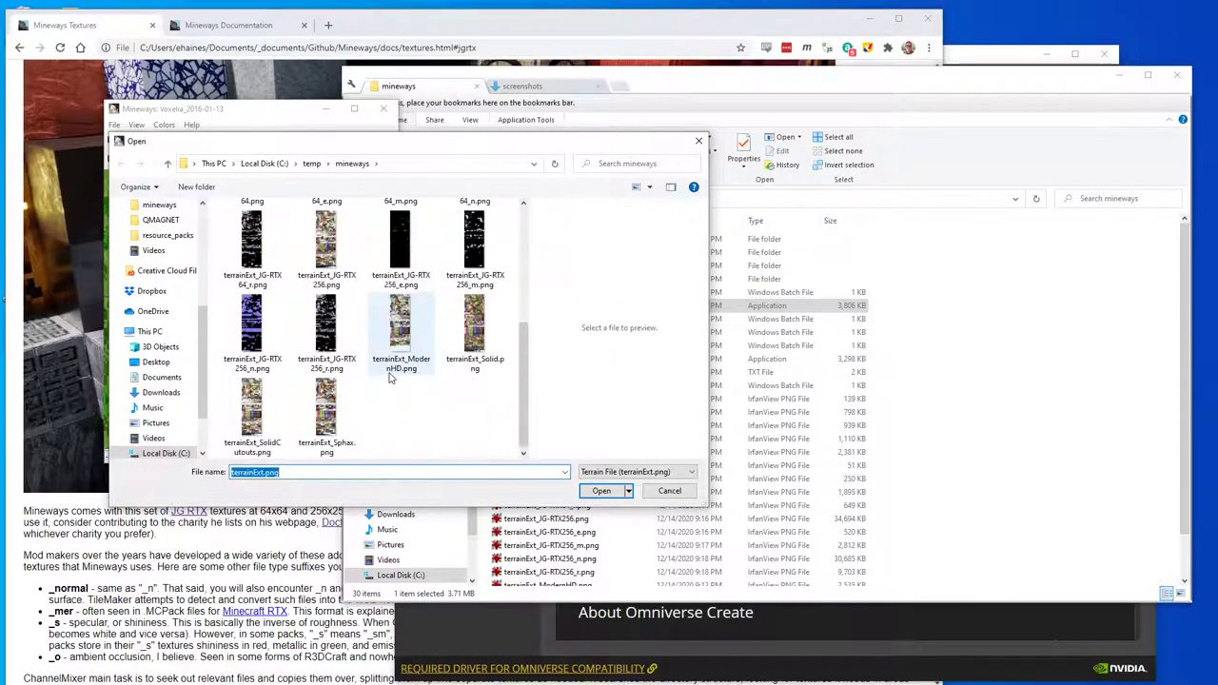
{"action": "left_click", "coordinate": [332, 266]}
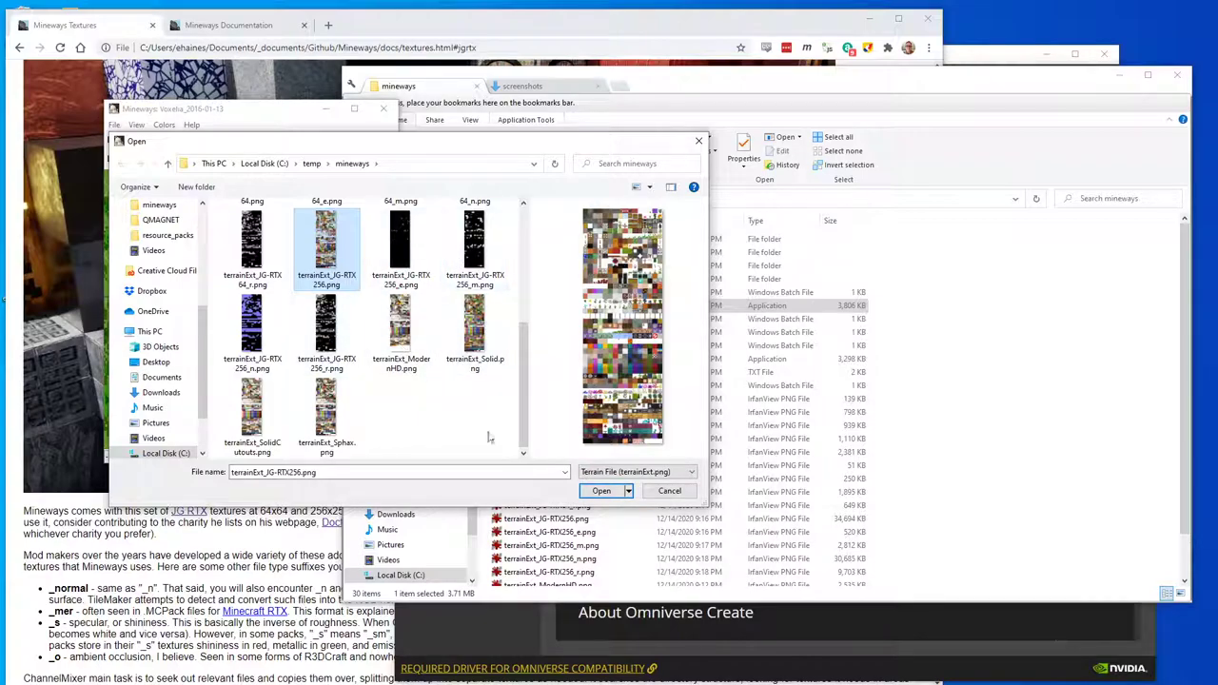
{"action": "left_click", "coordinate": [602, 490]}
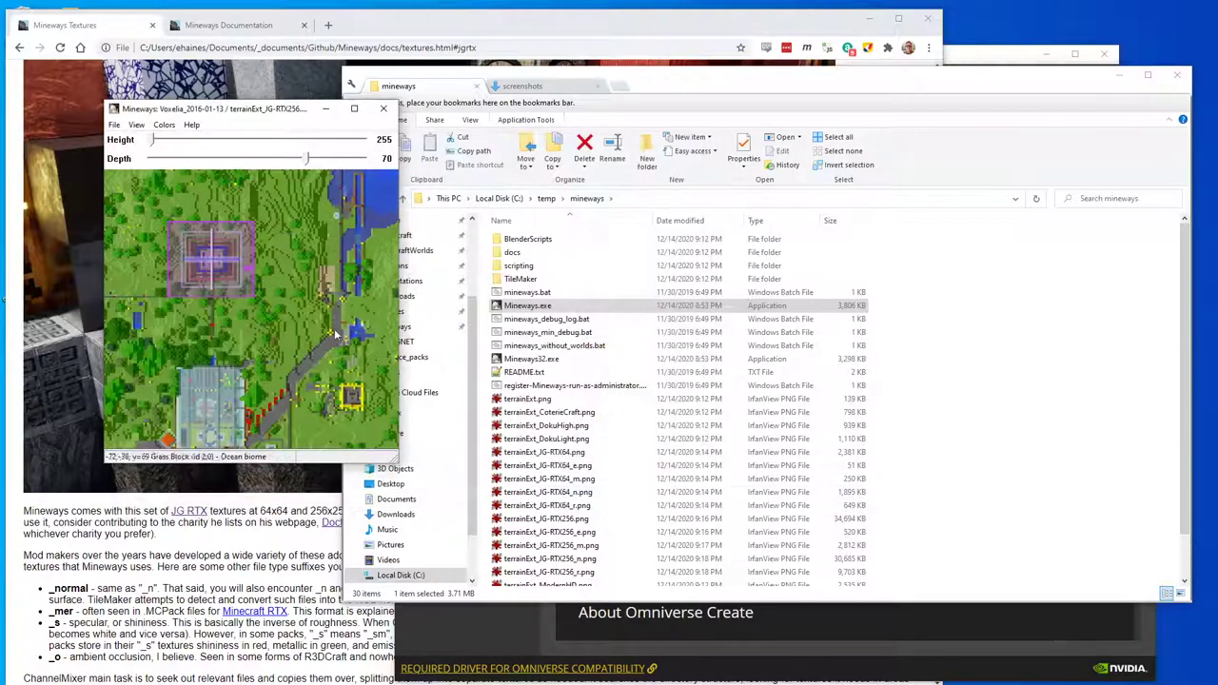
Step: Export the selection for rendering as rings.usda (USD format) into C:\temp
{"action": "left_click", "coordinate": [114, 125]}
{"action": "left_click", "coordinate": [149, 226]}
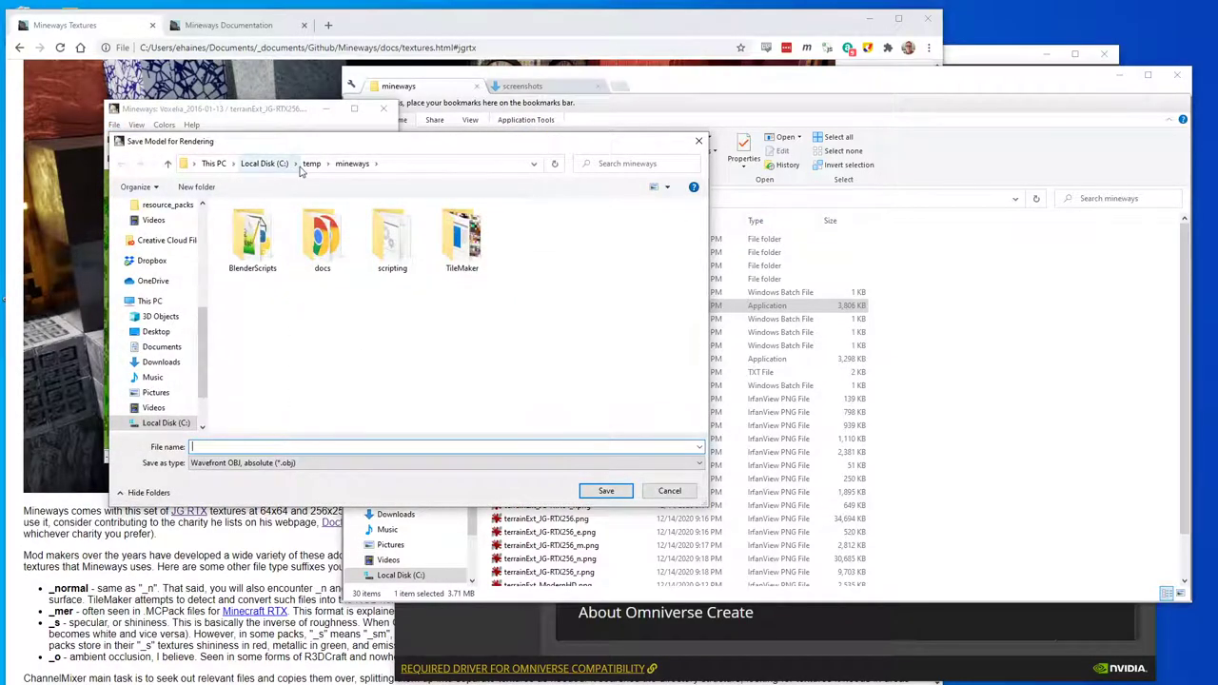
{"action": "left_click", "coordinate": [311, 164]}
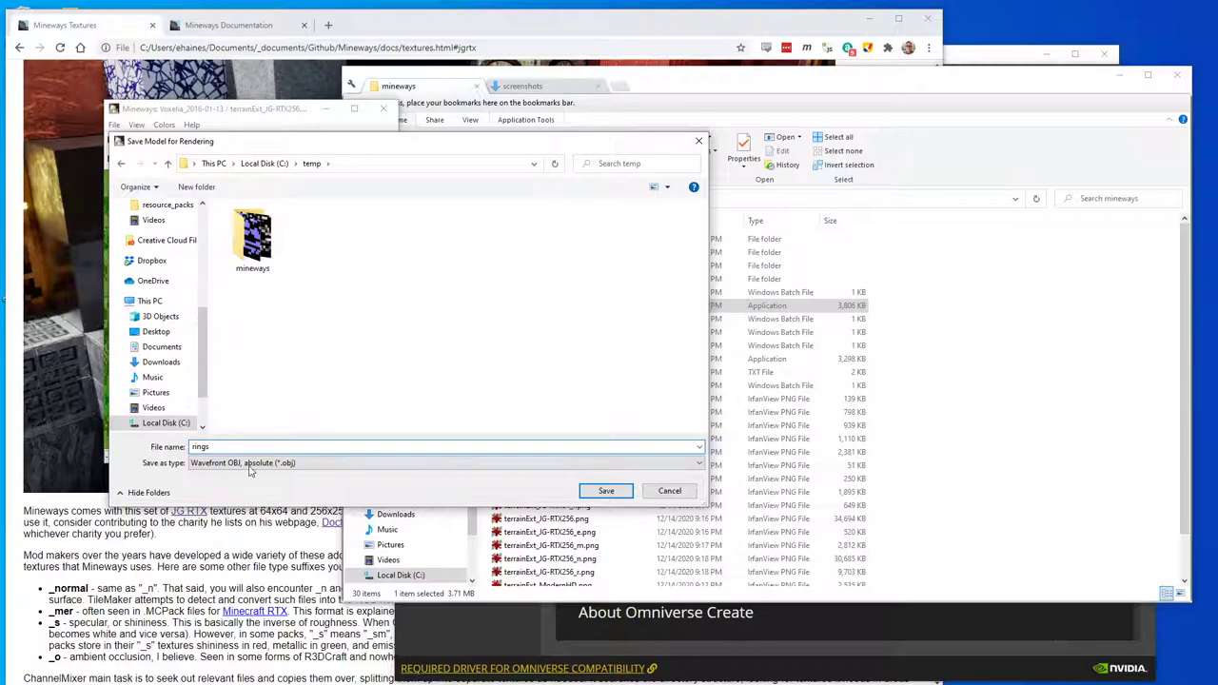
{"action": "left_click", "coordinate": [249, 466]}
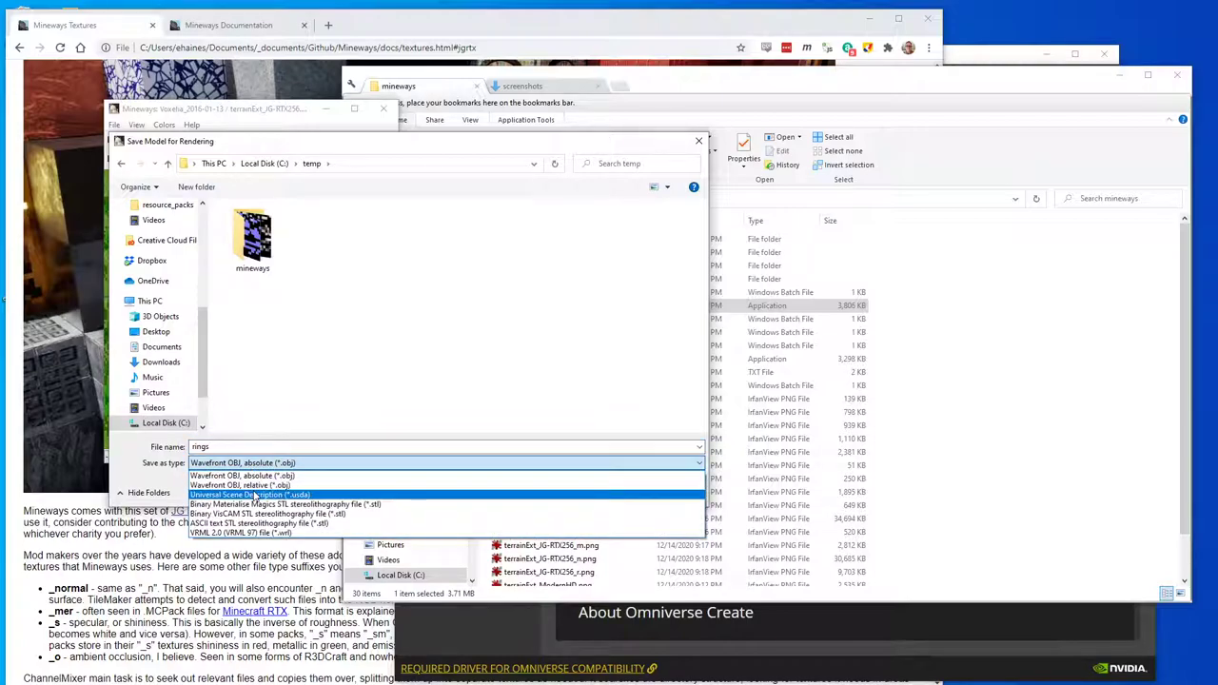
{"action": "left_click", "coordinate": [255, 495]}
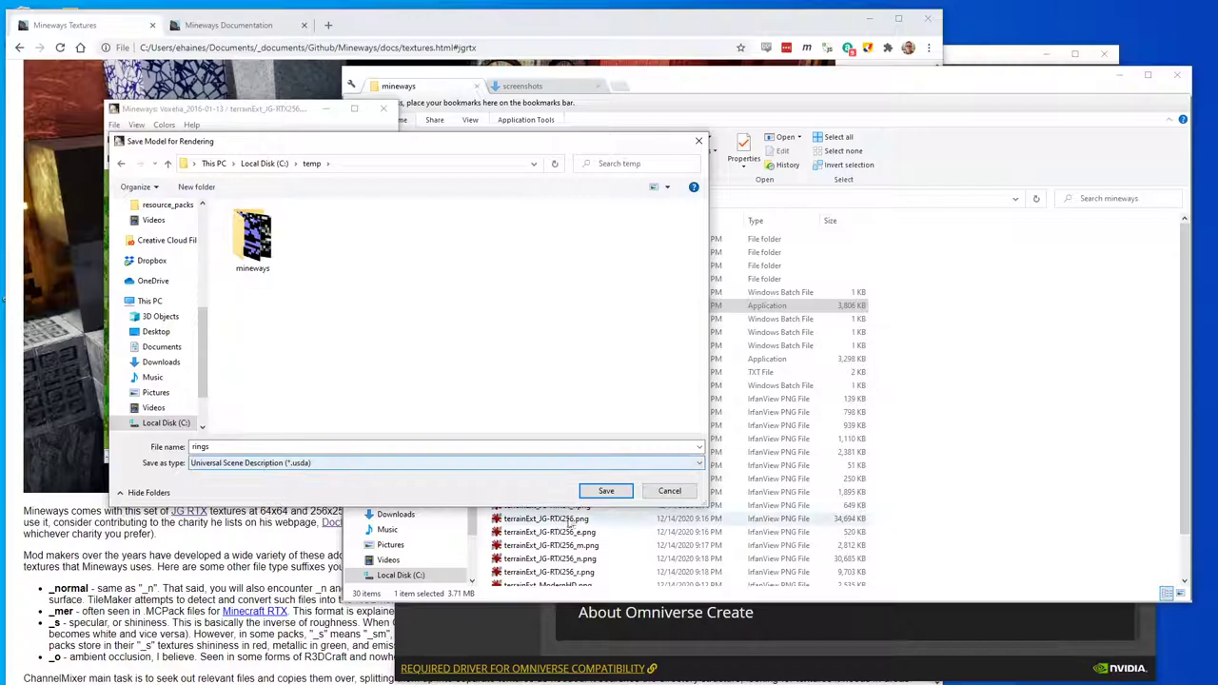
{"action": "left_click", "coordinate": [605, 491]}
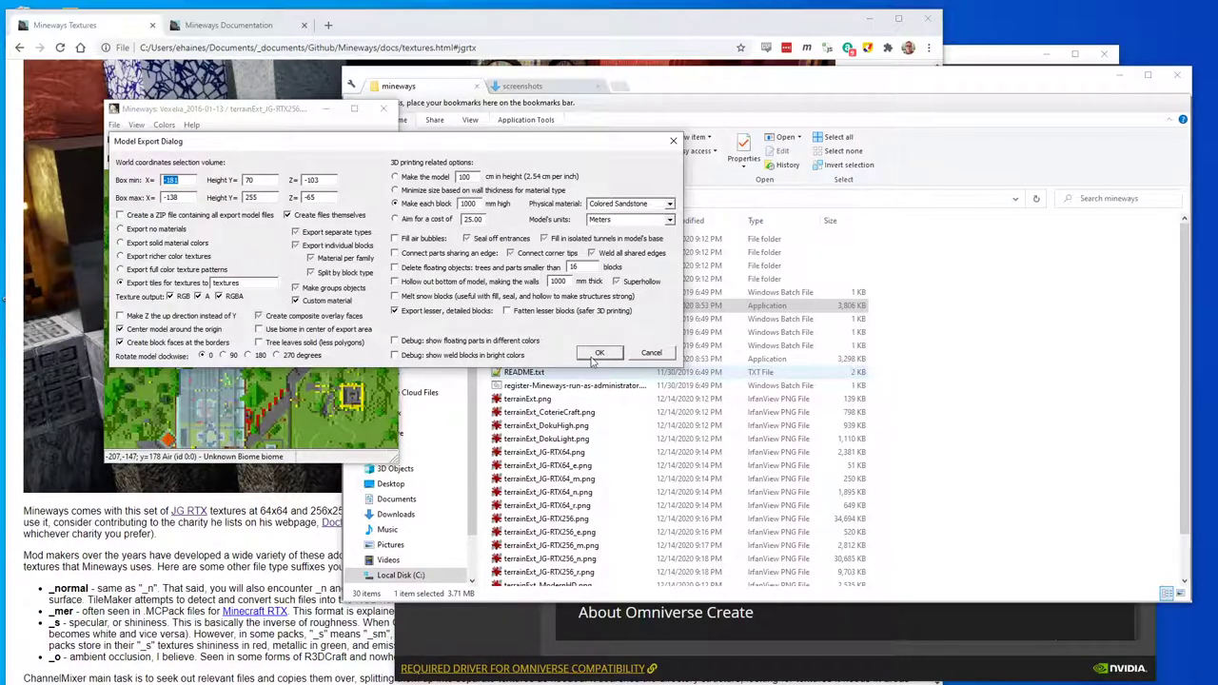
{"action": "left_click", "coordinate": [598, 354]}
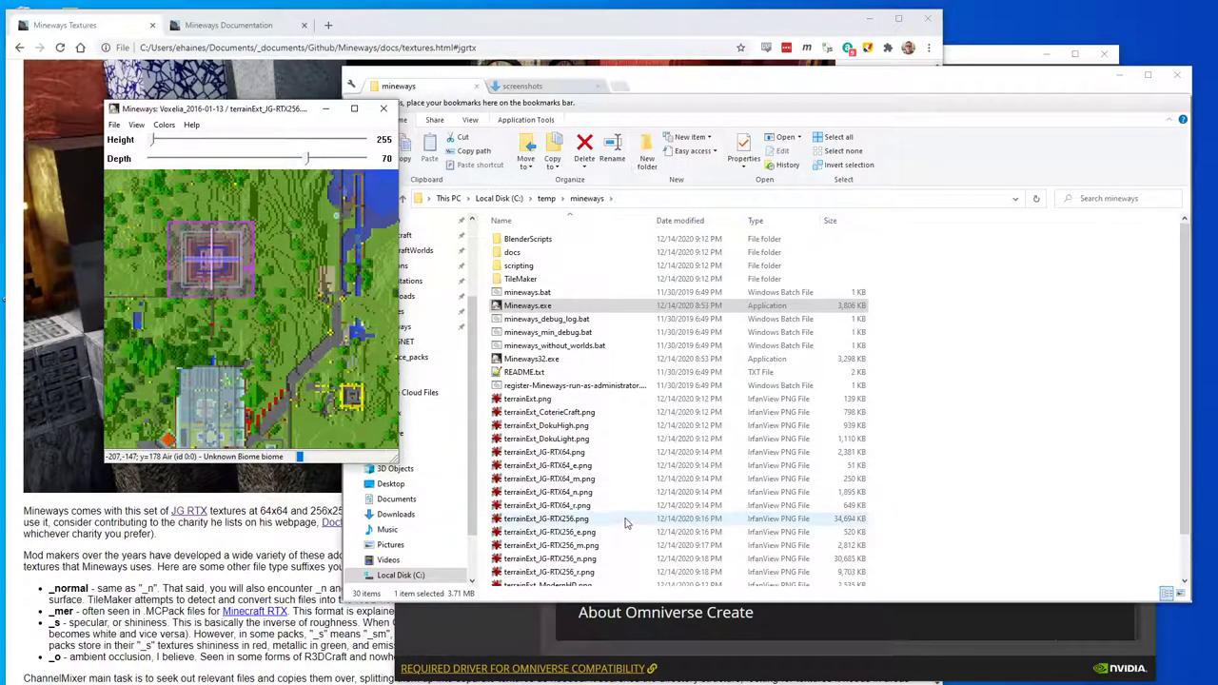
Step: Browse File Explorer to C:\temp and locate the exported rings.usda file
{"action": "left_click", "coordinate": [625, 522]}
{"action": "scroll", "coordinate": [819, 540], "scroll_direction": "down", "scroll_amount": 1}
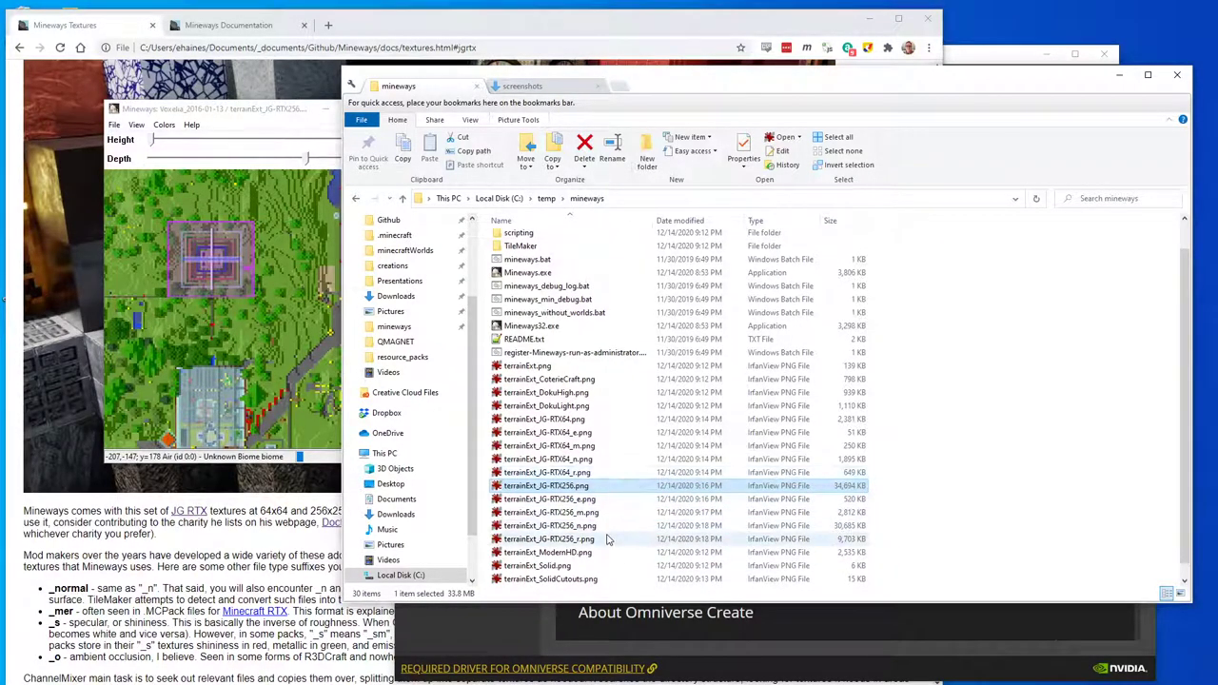
{"action": "left_click", "coordinate": [263, 114]}
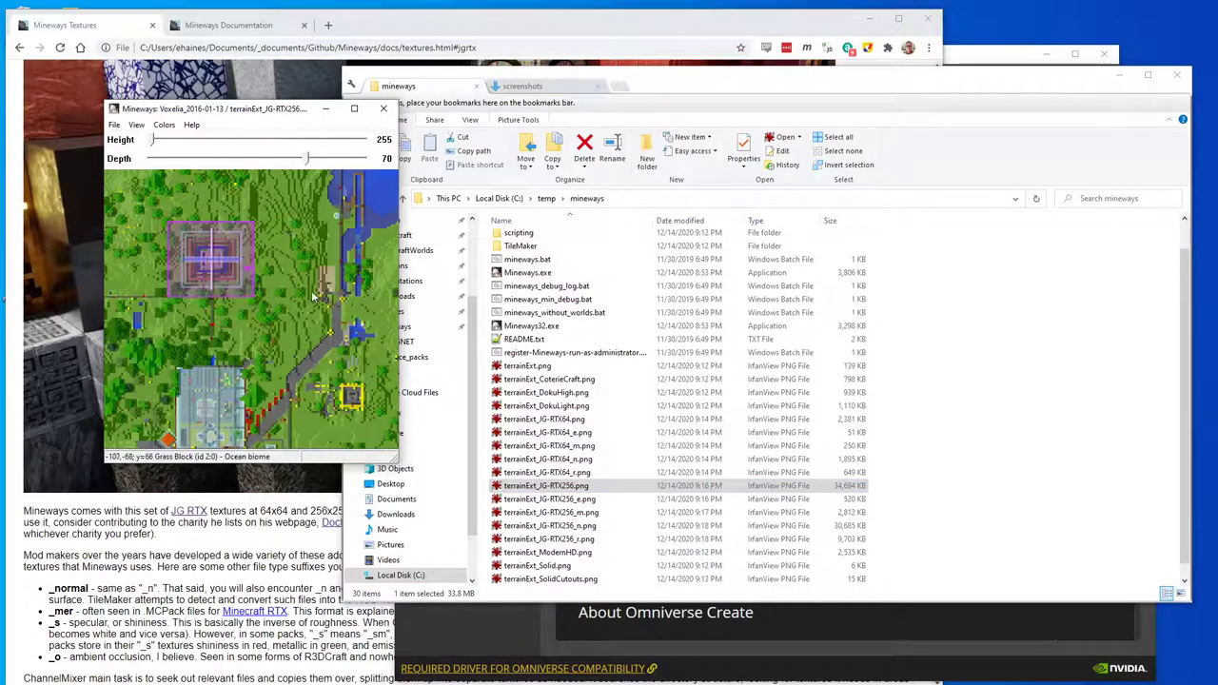
{"action": "left_click", "coordinate": [546, 198]}
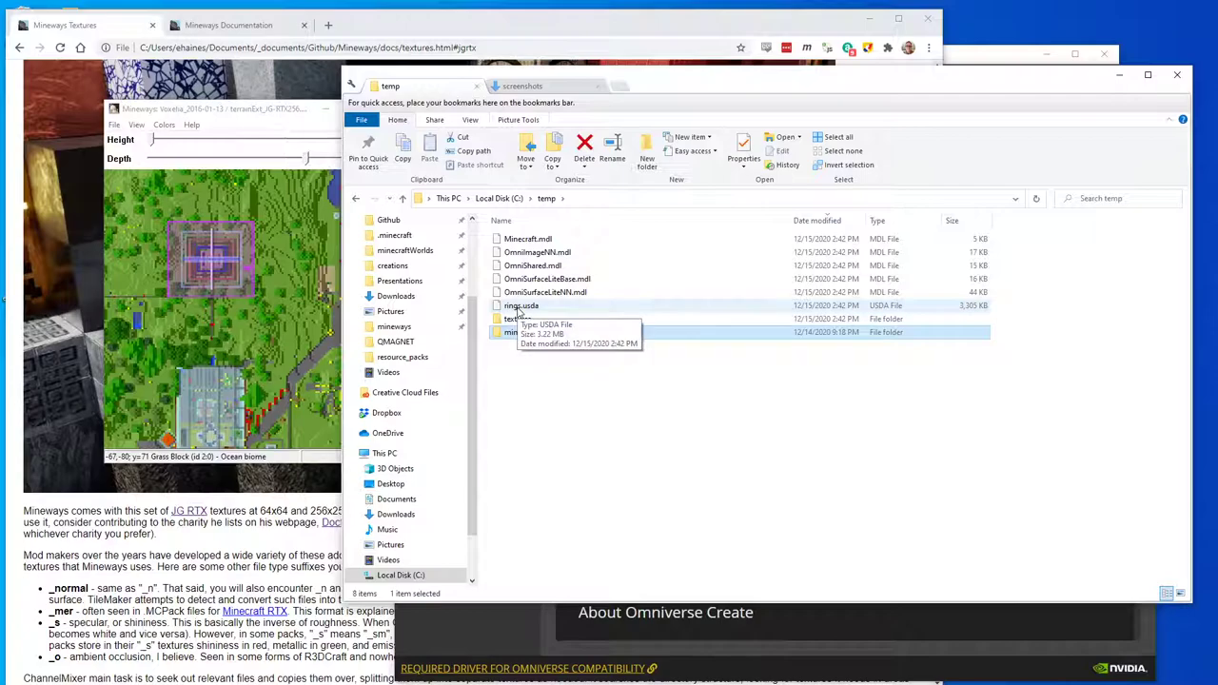
{"action": "left_click", "coordinate": [519, 309]}
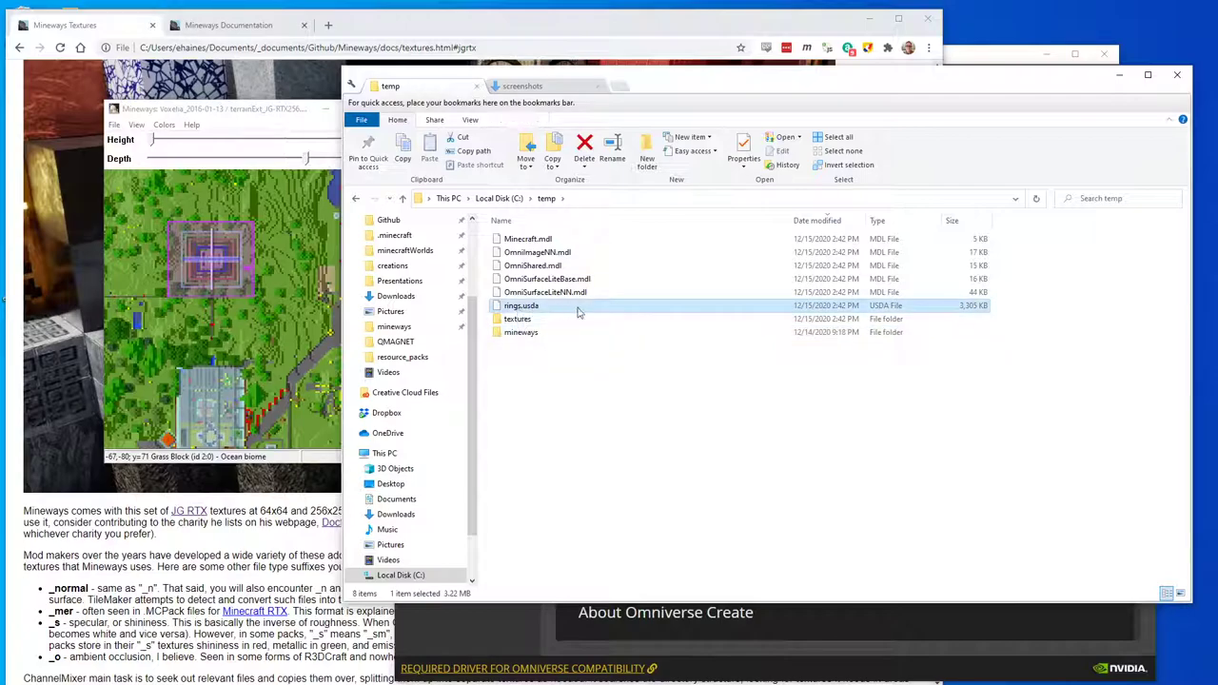
Step: Open the textures folder and inspect images such as clay_r.png and bricks_m.png
{"action": "double_click", "coordinate": [518, 320]}
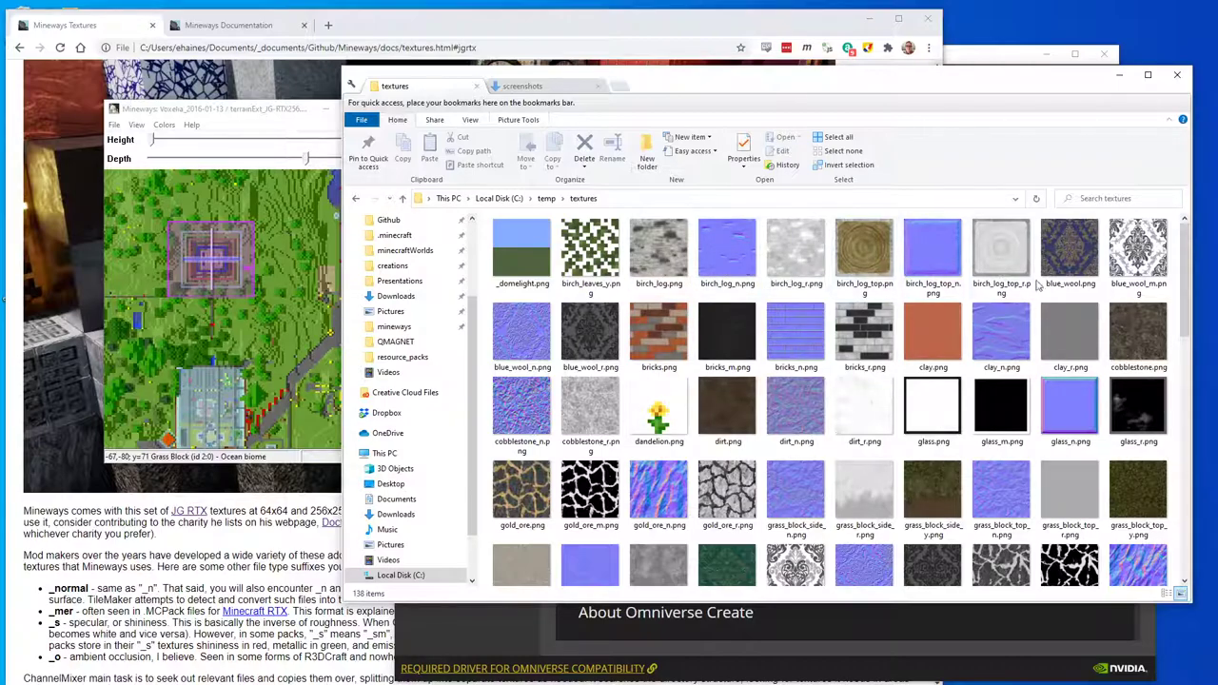
{"action": "left_click", "coordinate": [1066, 352]}
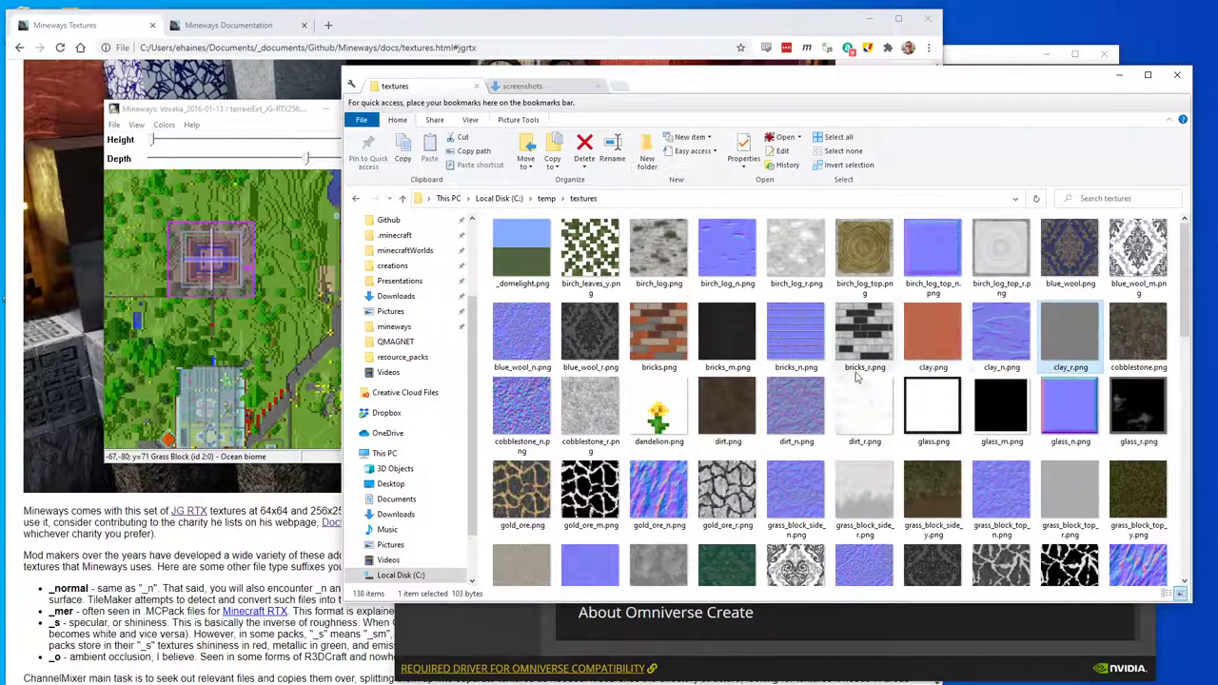
{"action": "left_click", "coordinate": [731, 354]}
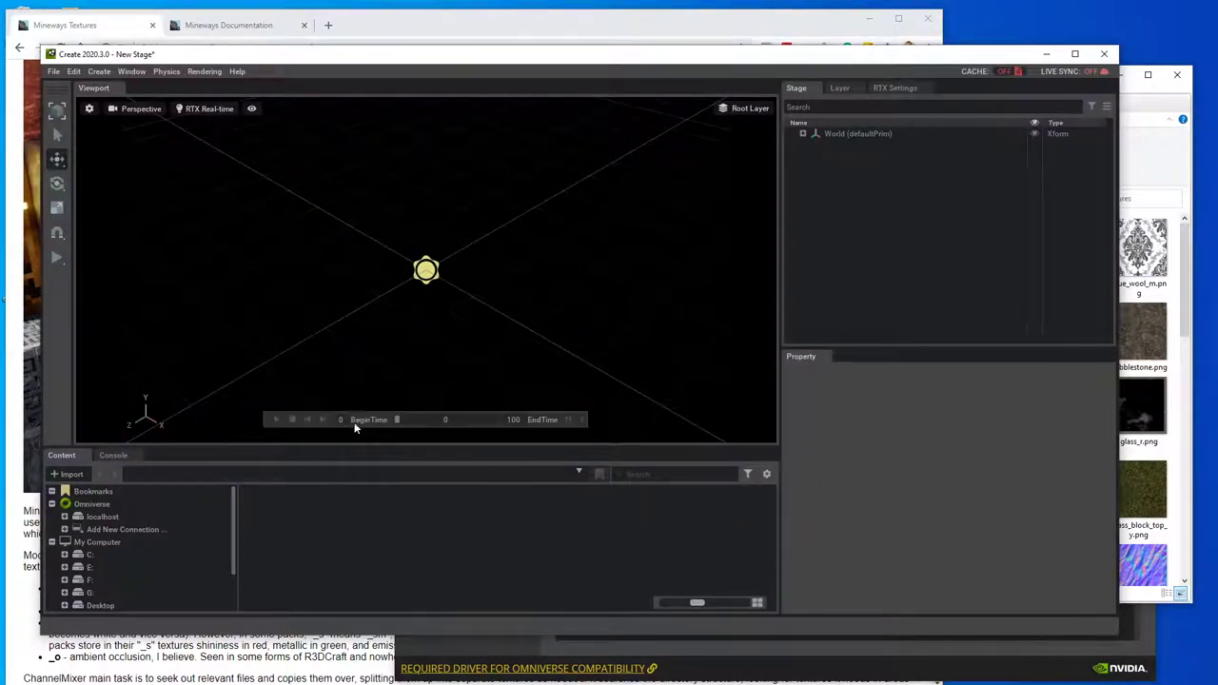
Step: Point Create's content browser at C:/temp and open rings.usda as the stage
{"action": "key", "text": "alt+Tab"}
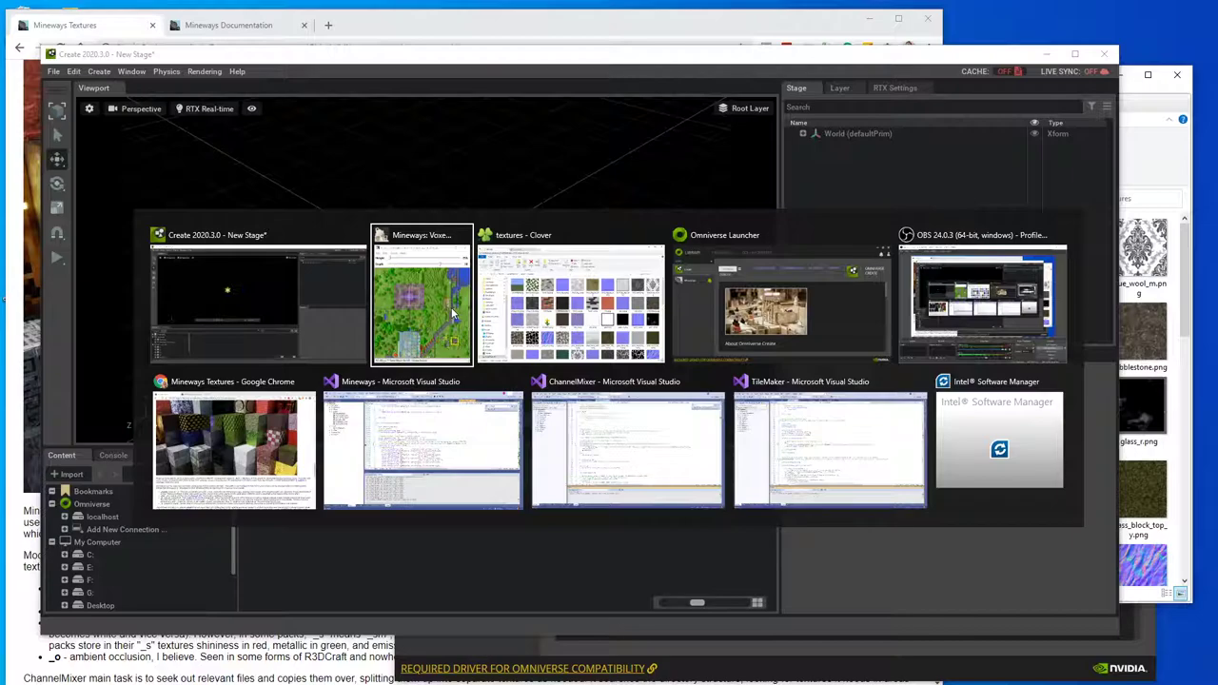
{"action": "key", "text": "Tab"}
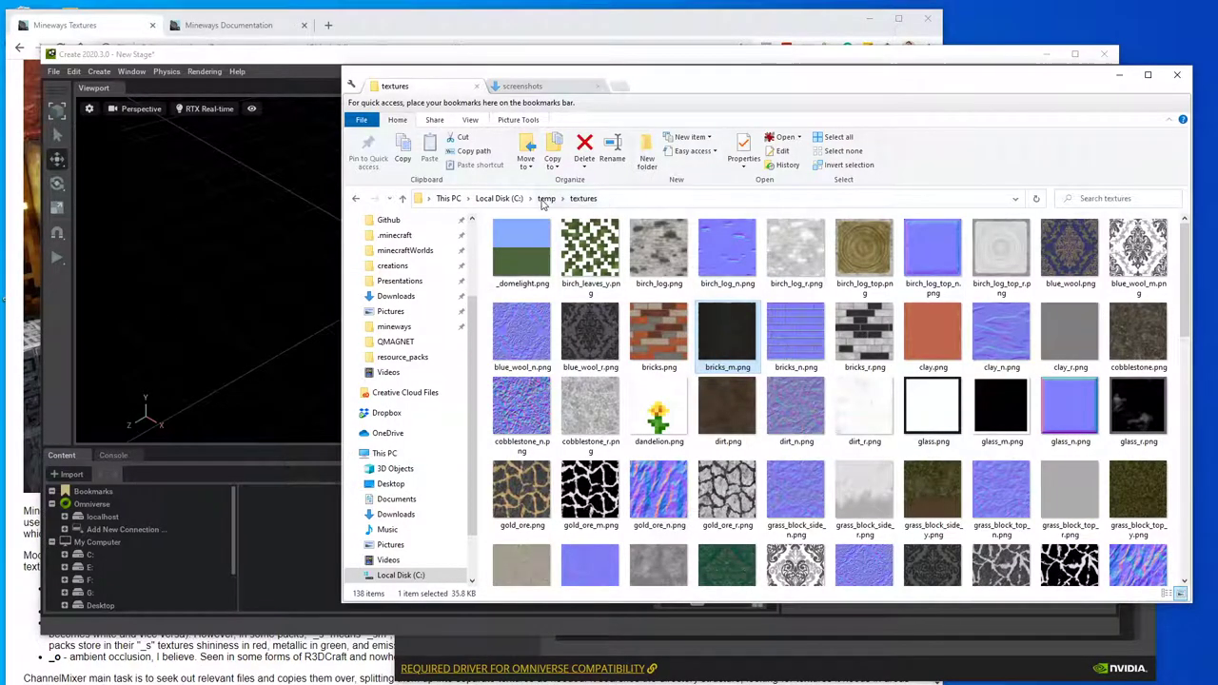
{"action": "left_click", "coordinate": [545, 199]}
{"action": "left_click", "coordinate": [601, 199]}
{"action": "key", "text": "ctrl+c"}
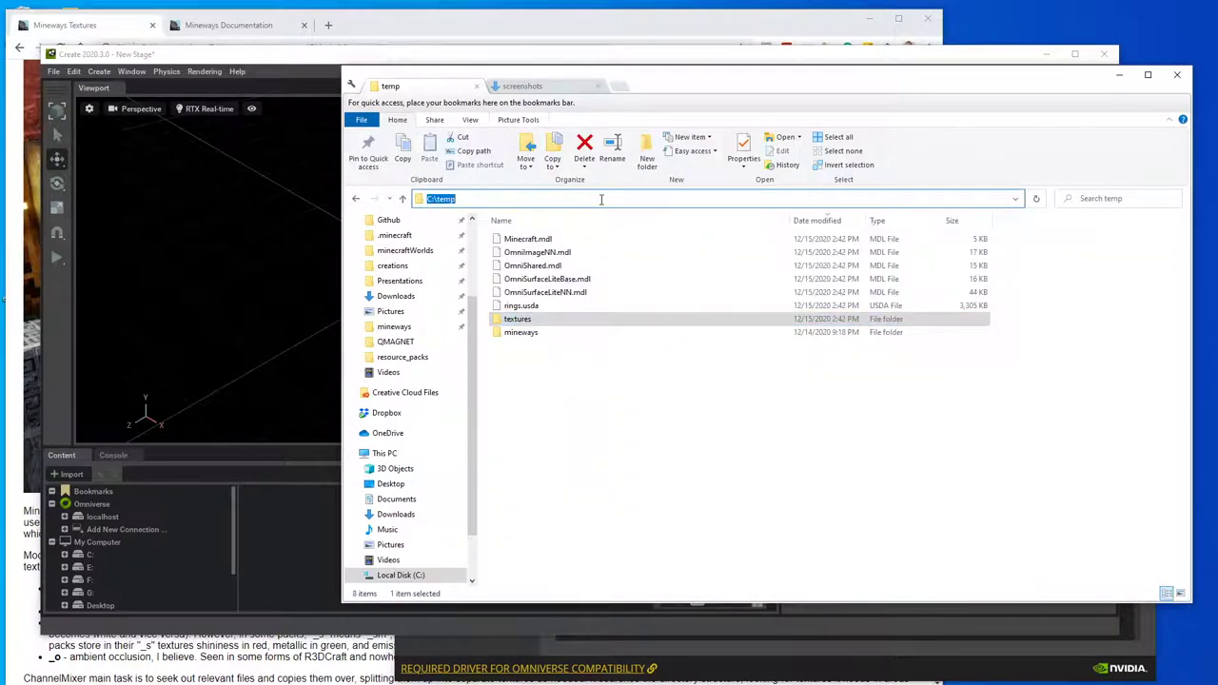
{"action": "left_click", "coordinate": [228, 472]}
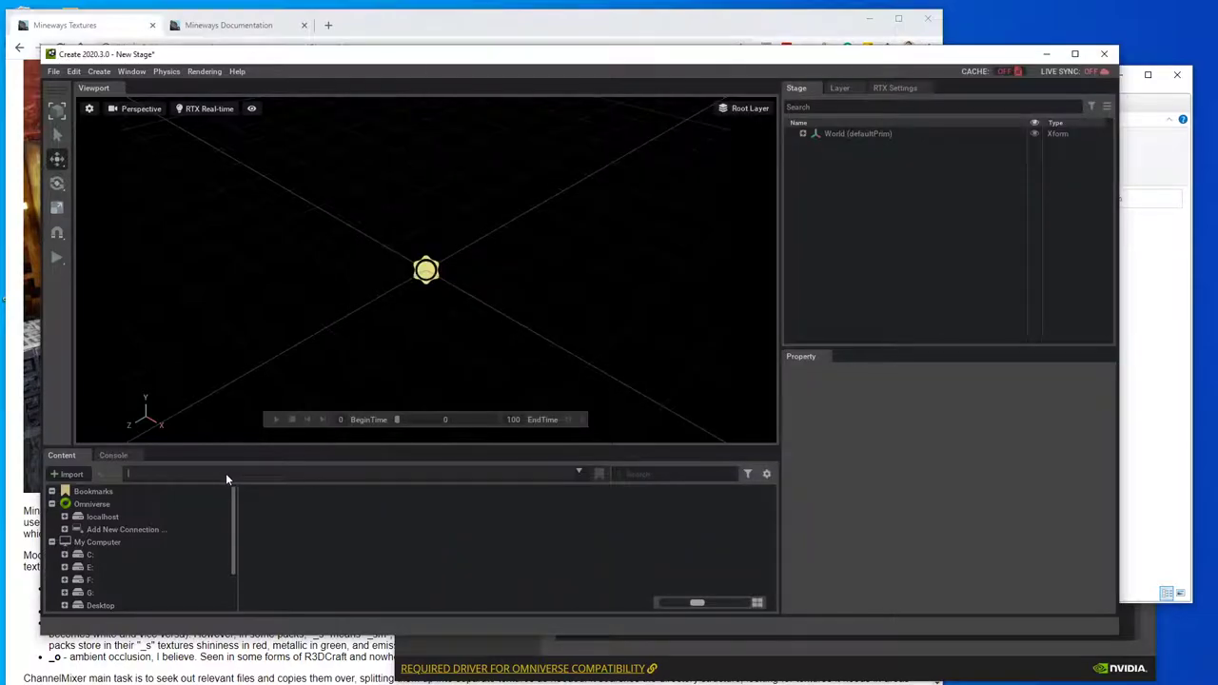
{"action": "key", "text": "ctrl+v"}
{"action": "key", "text": "Return"}
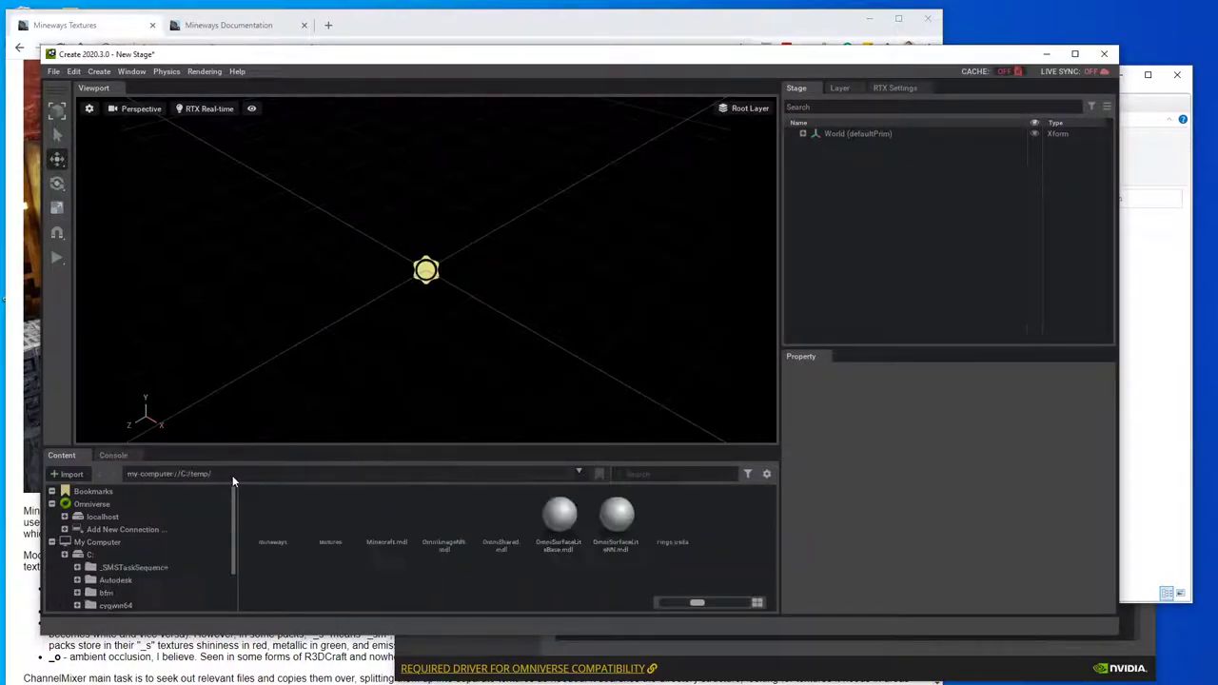
{"action": "double_click", "coordinate": [676, 532]}
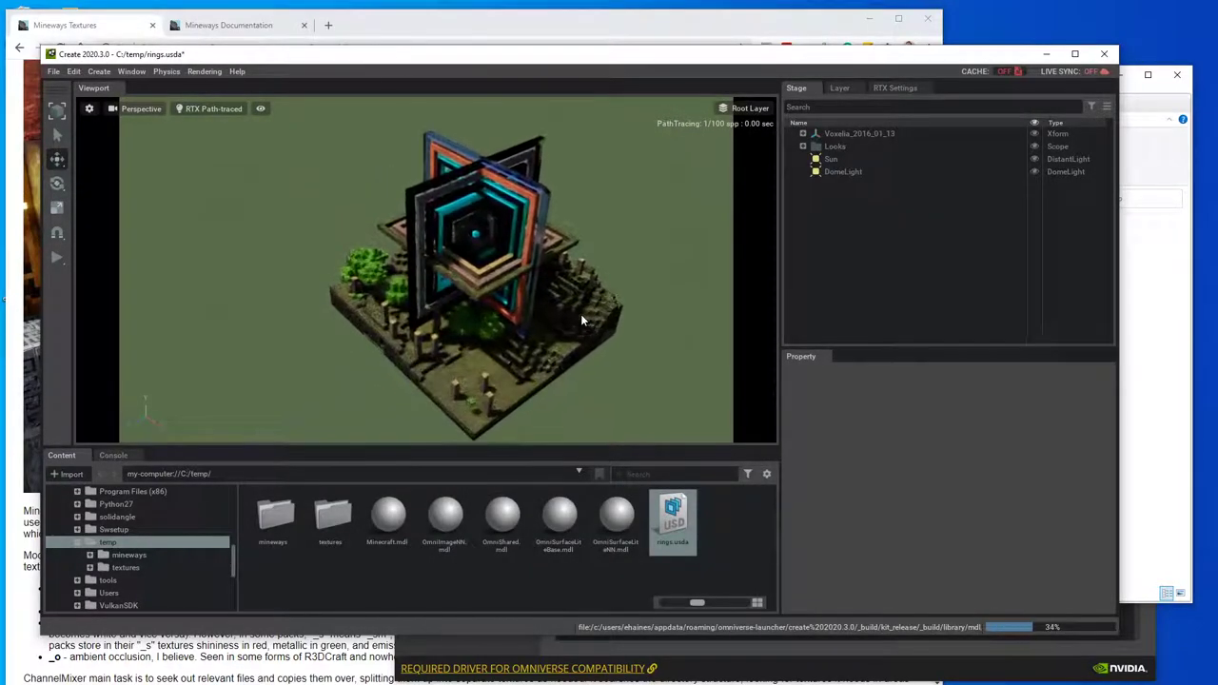
Step: Orbit and zoom the viewport down into the rings to a close-up of the glowing fire block
{"action": "left_click_drag", "start_coordinate": [583, 320], "coordinate": [634, 304], "text": "alt"}
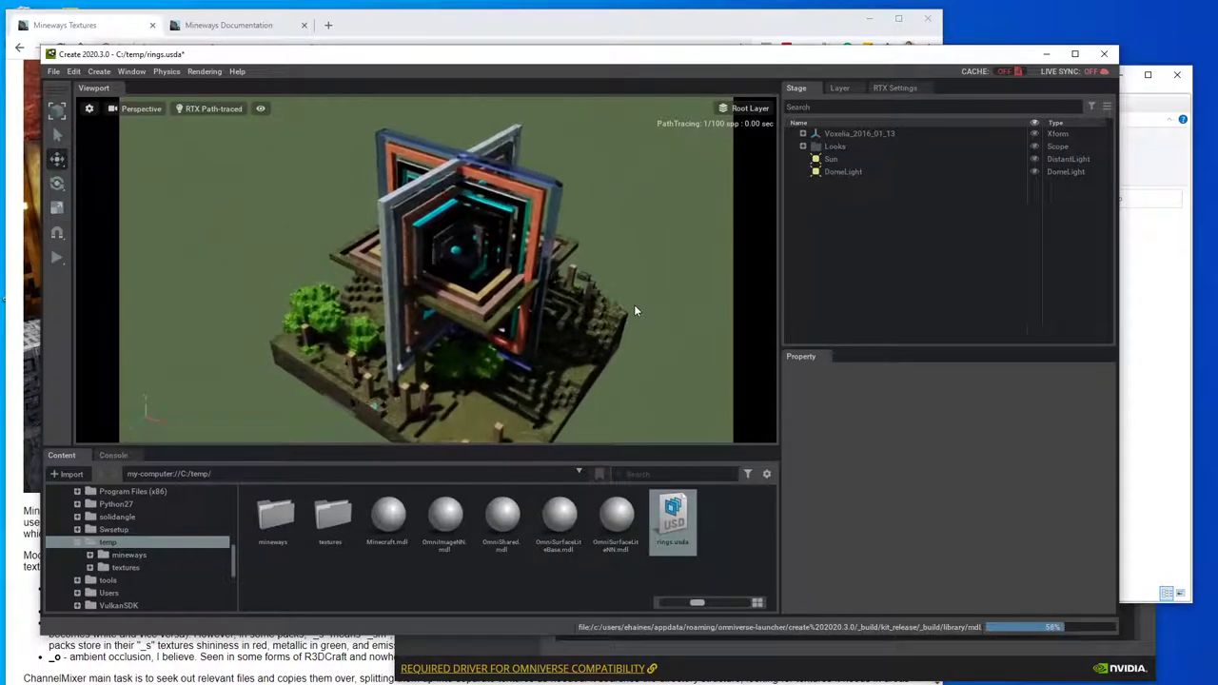
{"action": "scroll", "coordinate": [634, 305], "scroll_direction": "up", "scroll_amount": 10}
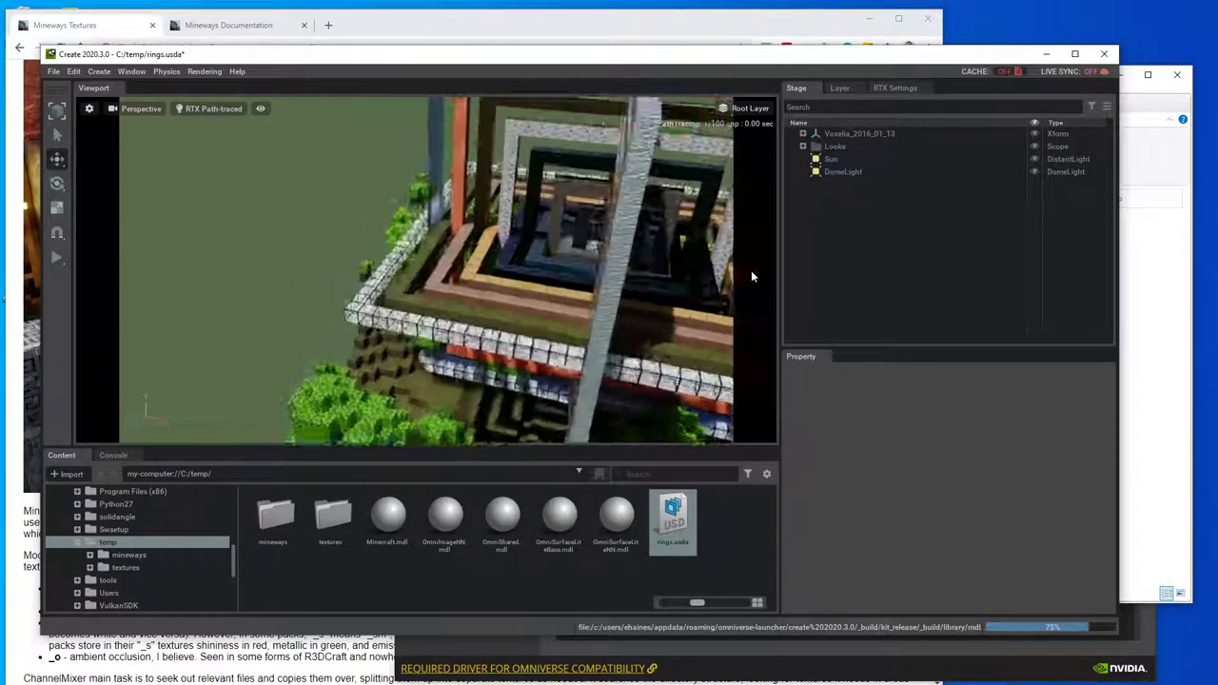
{"action": "mouse_move", "coordinate": [752, 276]}
{"action": "left_mouse_down", "text": "alt"}
{"action": "mouse_move", "coordinate": [808, 253]}
{"action": "mouse_move", "coordinate": [643, 328]}
{"action": "mouse_move", "coordinate": [695, 317]}
{"action": "mouse_move", "coordinate": [728, 329]}
{"action": "left_mouse_up", "text": "alt"}
{"action": "left_click_drag", "start_coordinate": [640, 325], "coordinate": [510, 230], "text": "alt"}
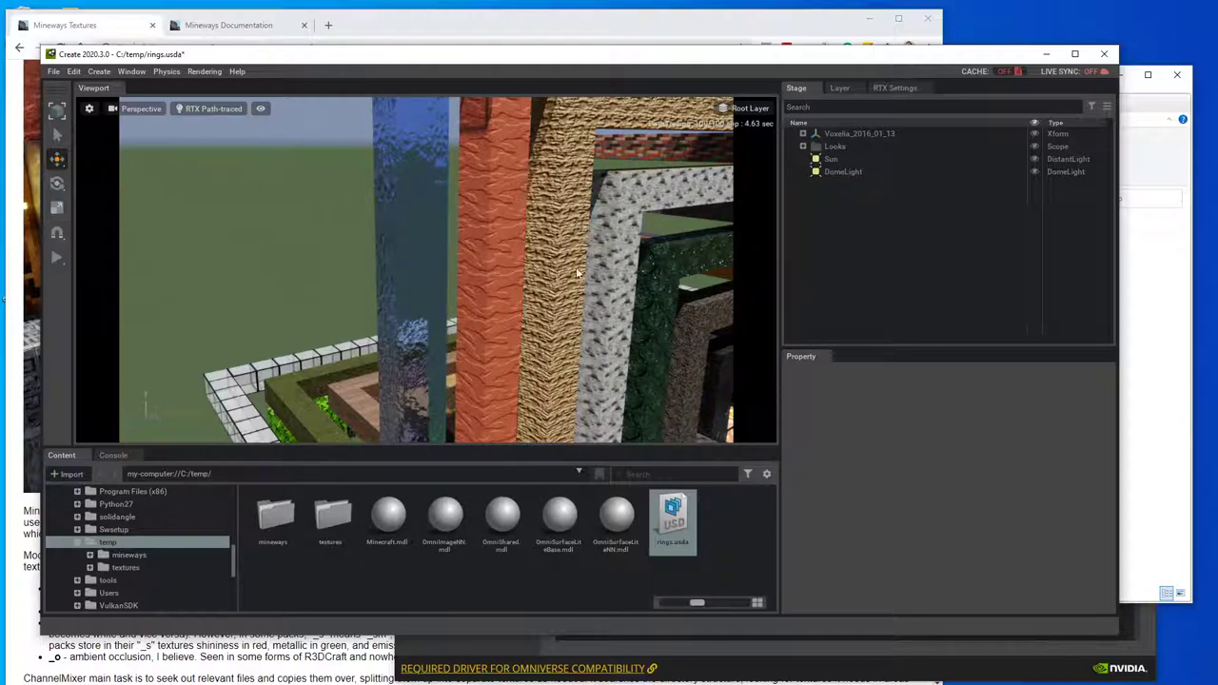
{"action": "left_click_drag", "start_coordinate": [638, 308], "coordinate": [660, 351], "text": "alt"}
{"action": "scroll", "coordinate": [659, 351], "scroll_direction": "up", "scroll_amount": 5}
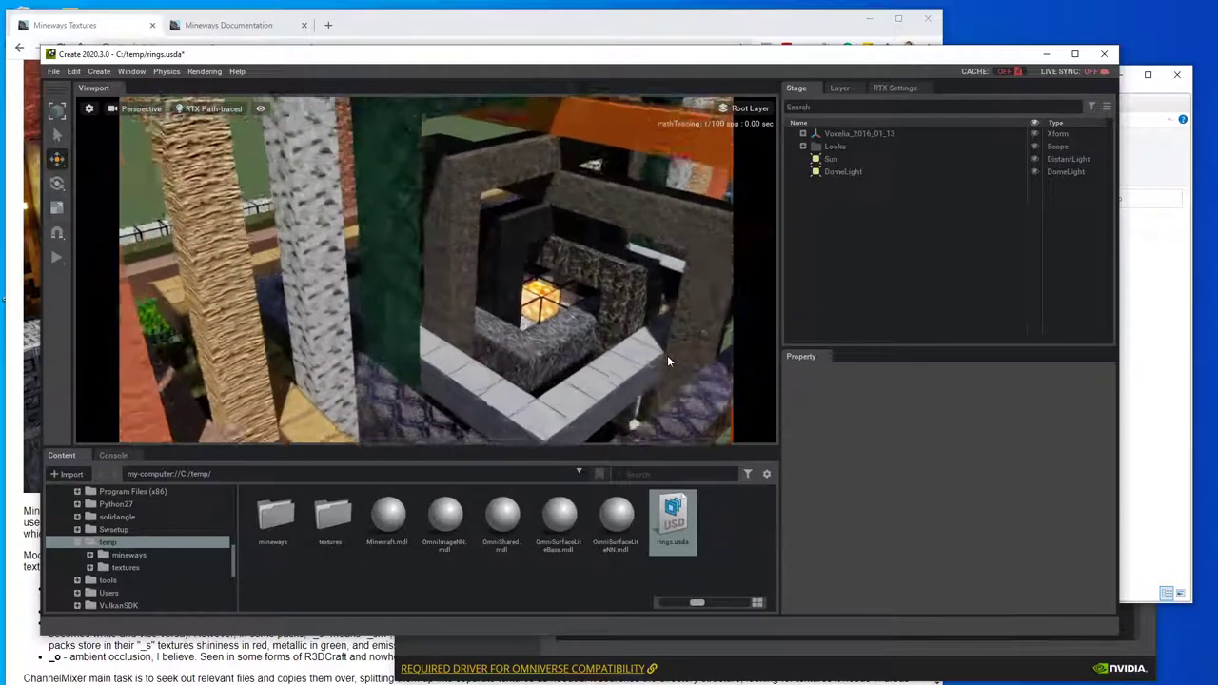
{"action": "scroll", "coordinate": [650, 364], "scroll_direction": "up", "scroll_amount": 5}
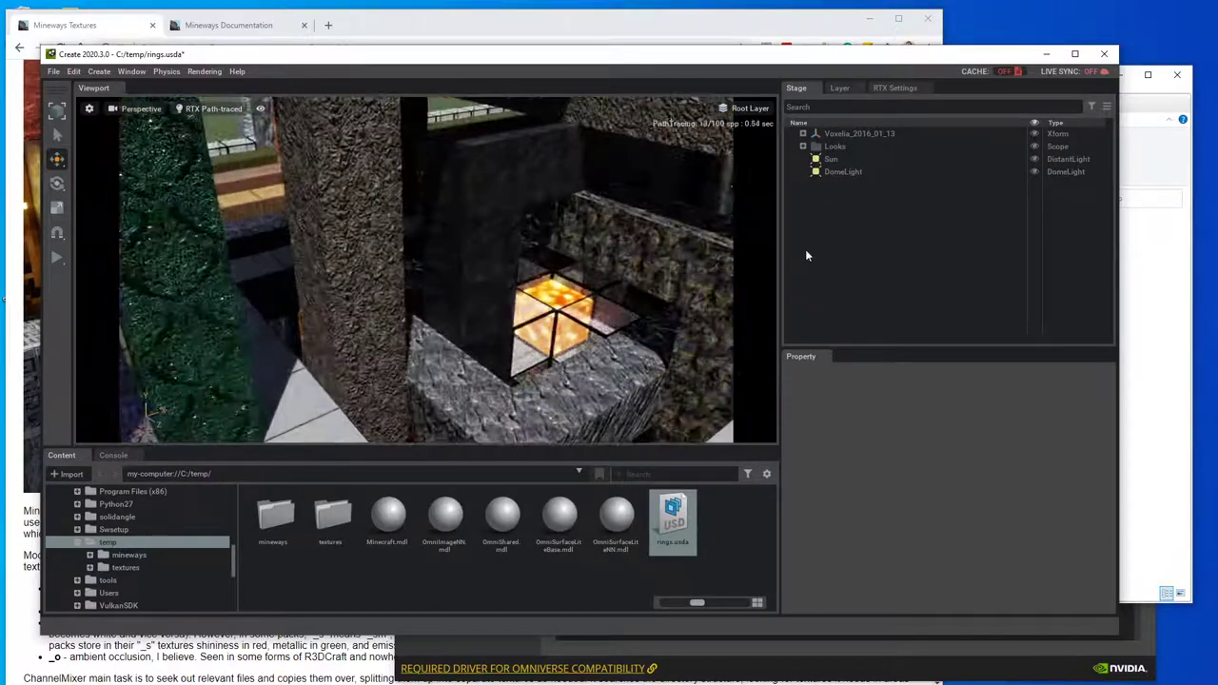
{"action": "scroll", "coordinate": [661, 330], "scroll_direction": "up", "scroll_amount": 3}
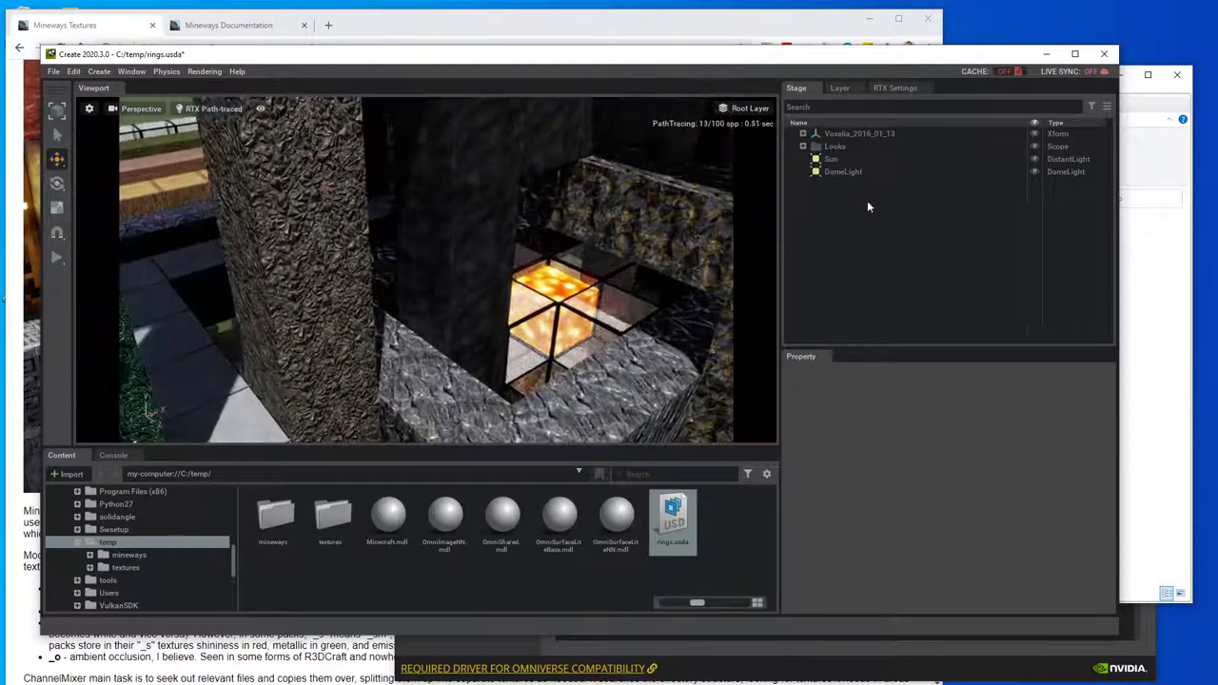
Step: Hide Sun and DomeLight to view the block-lit scene, then turn the Sun back on
{"action": "left_click", "coordinate": [1034, 159]}
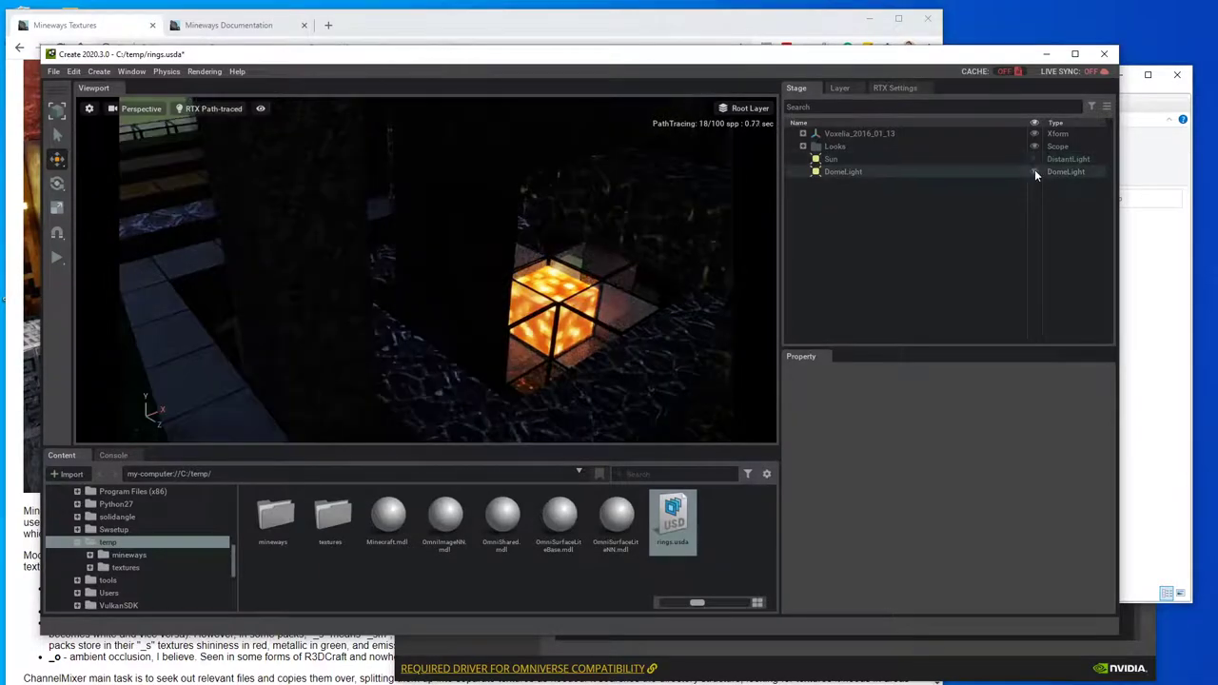
{"action": "left_click", "coordinate": [1034, 171]}
{"action": "left_click_drag", "start_coordinate": [631, 333], "coordinate": [545, 269], "text": "alt"}
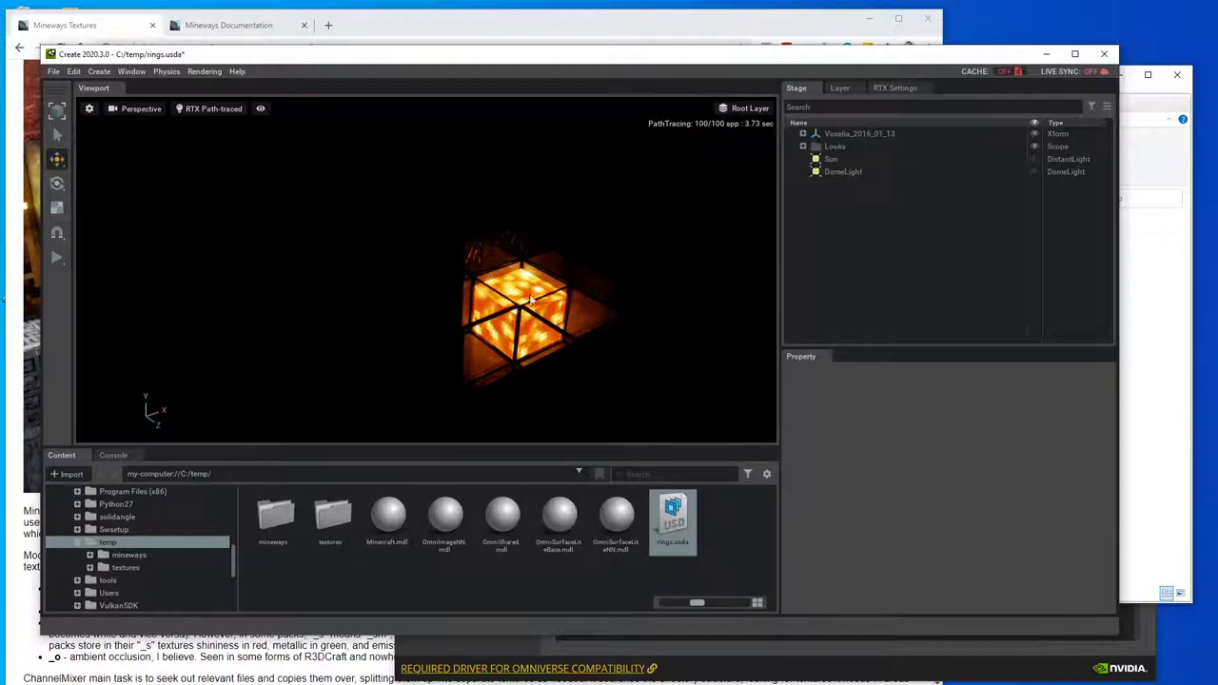
{"action": "left_click", "coordinate": [1036, 158]}
Step: Turn the DomeLight back on and zoom out from the rings
{"action": "left_click", "coordinate": [1037, 170]}
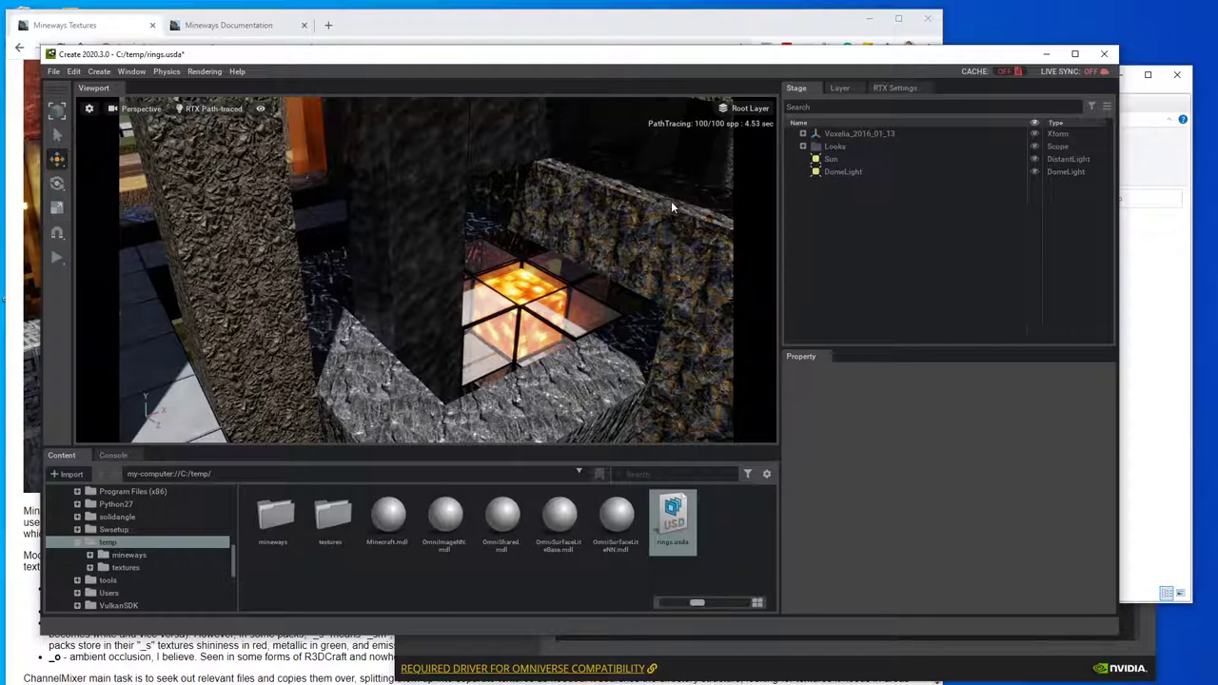
{"action": "scroll", "coordinate": [651, 232], "scroll_direction": "down", "scroll_amount": 5}
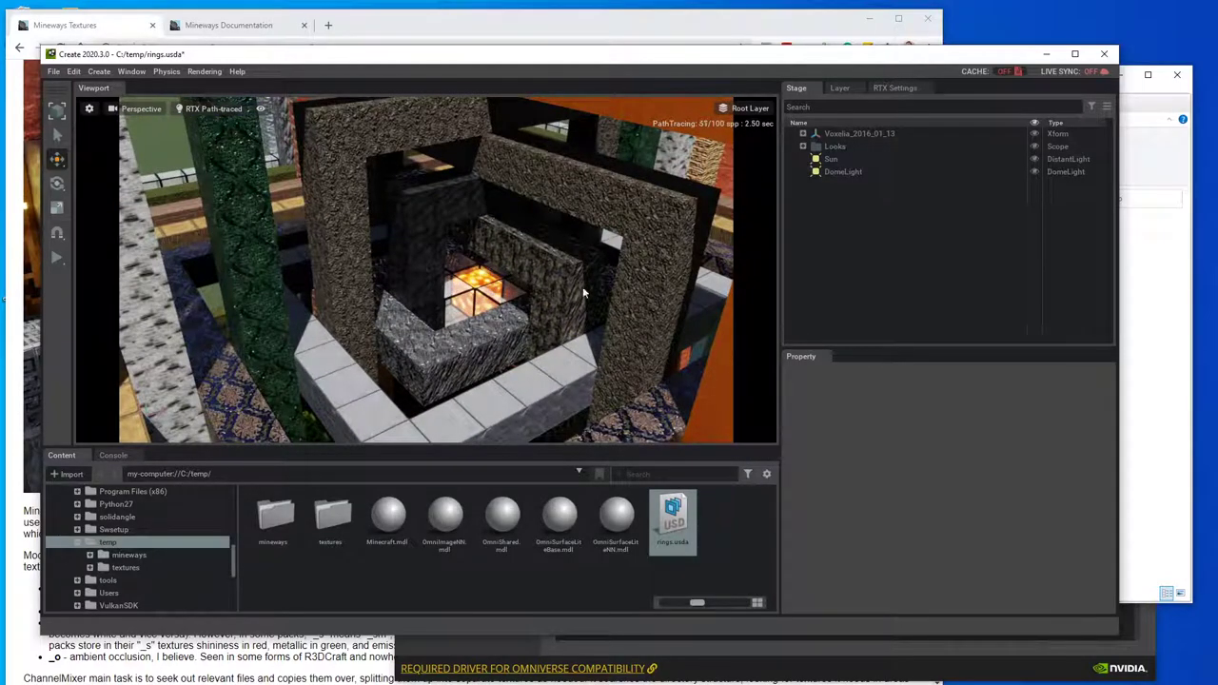
{"action": "scroll", "coordinate": [575, 298], "scroll_direction": "down", "scroll_amount": 5}
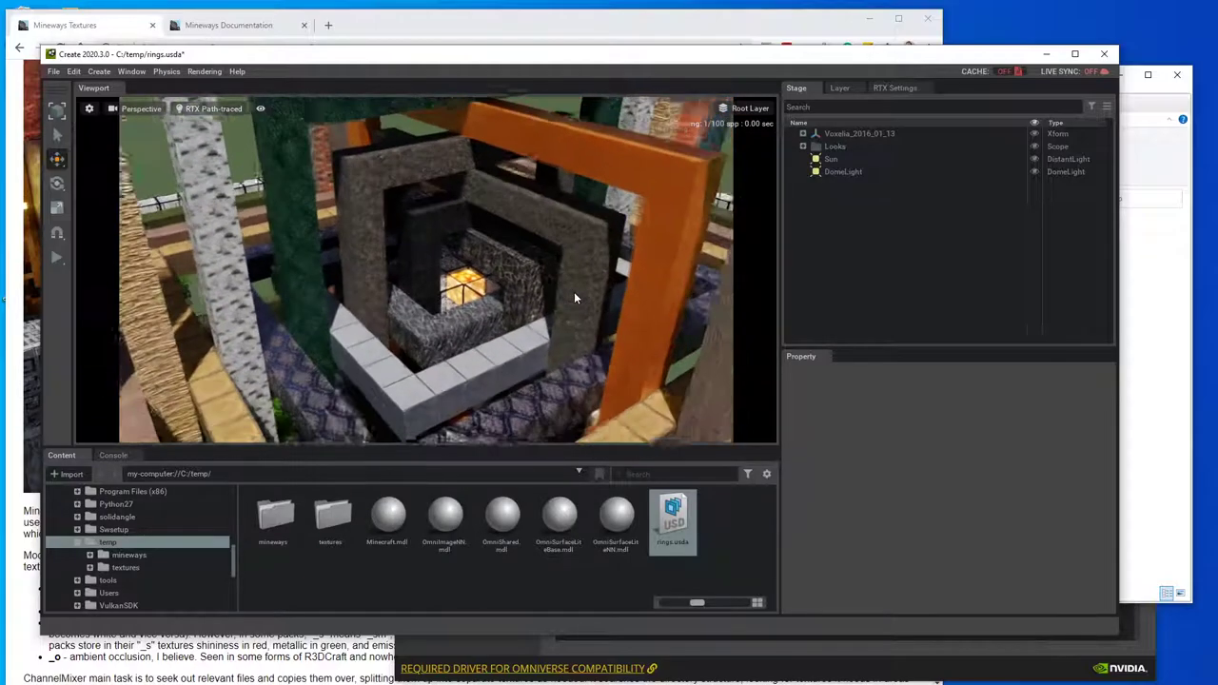
Step: Orbit and zoom until the nested rings are framed from above around the glowing block
{"action": "left_click_drag", "start_coordinate": [574, 291], "coordinate": [596, 283], "text": "alt"}
{"action": "scroll", "coordinate": [597, 282], "scroll_direction": "up", "scroll_amount": 3}
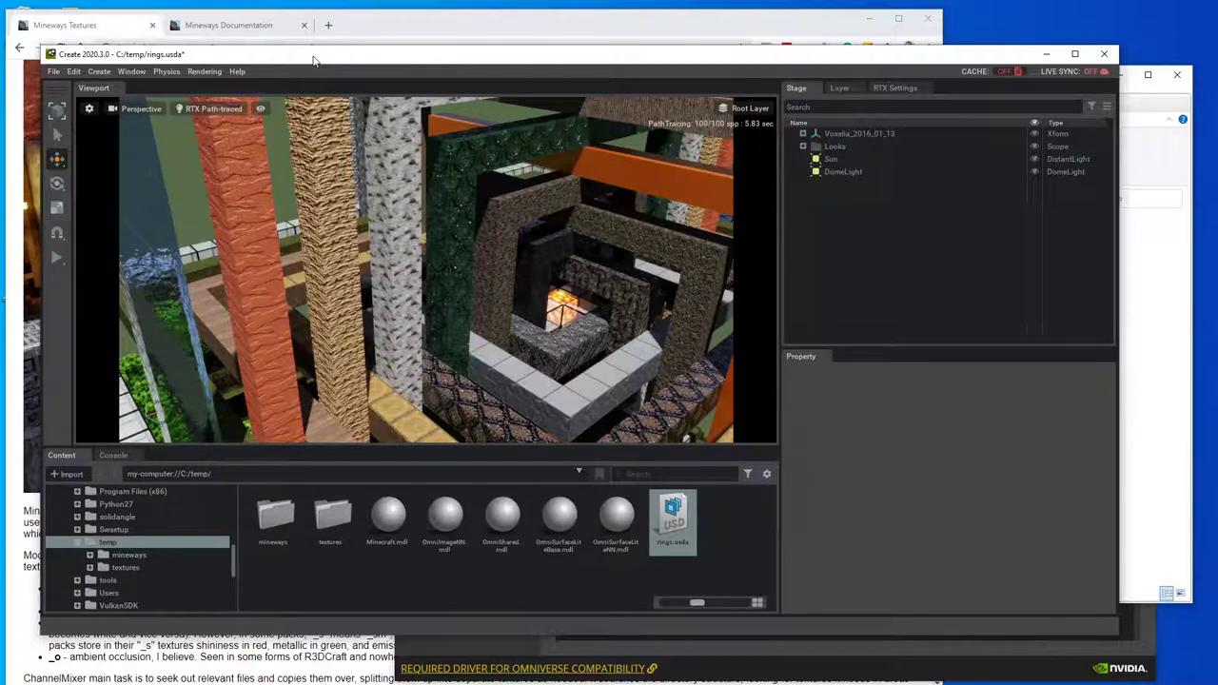
{"action": "mouse_move", "coordinate": [360, 174]}
{"action": "left_mouse_down", "text": "alt"}
{"action": "mouse_move", "coordinate": [383, 171]}
{"action": "mouse_move", "coordinate": [353, 174]}
{"action": "mouse_move", "coordinate": [478, 262]}
{"action": "left_mouse_up", "text": "alt"}
{"action": "scroll", "coordinate": [442, 206], "scroll_direction": "down", "scroll_amount": 5}
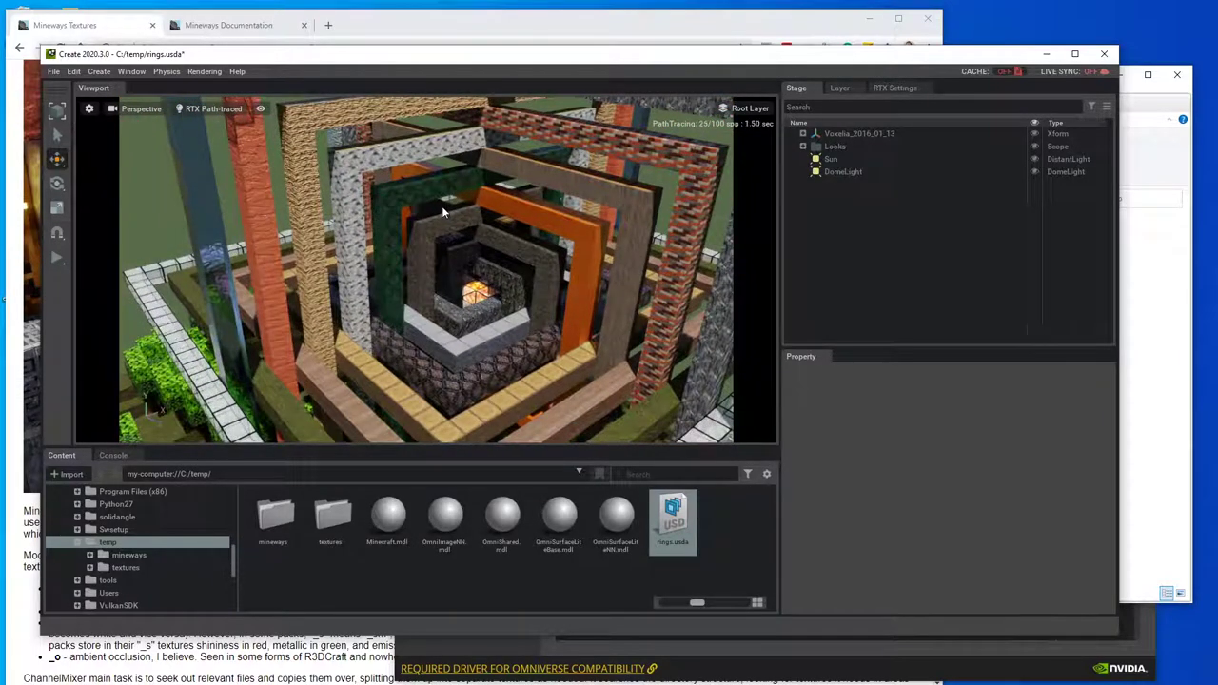
{"action": "scroll", "coordinate": [441, 205], "scroll_direction": "up", "scroll_amount": 5}
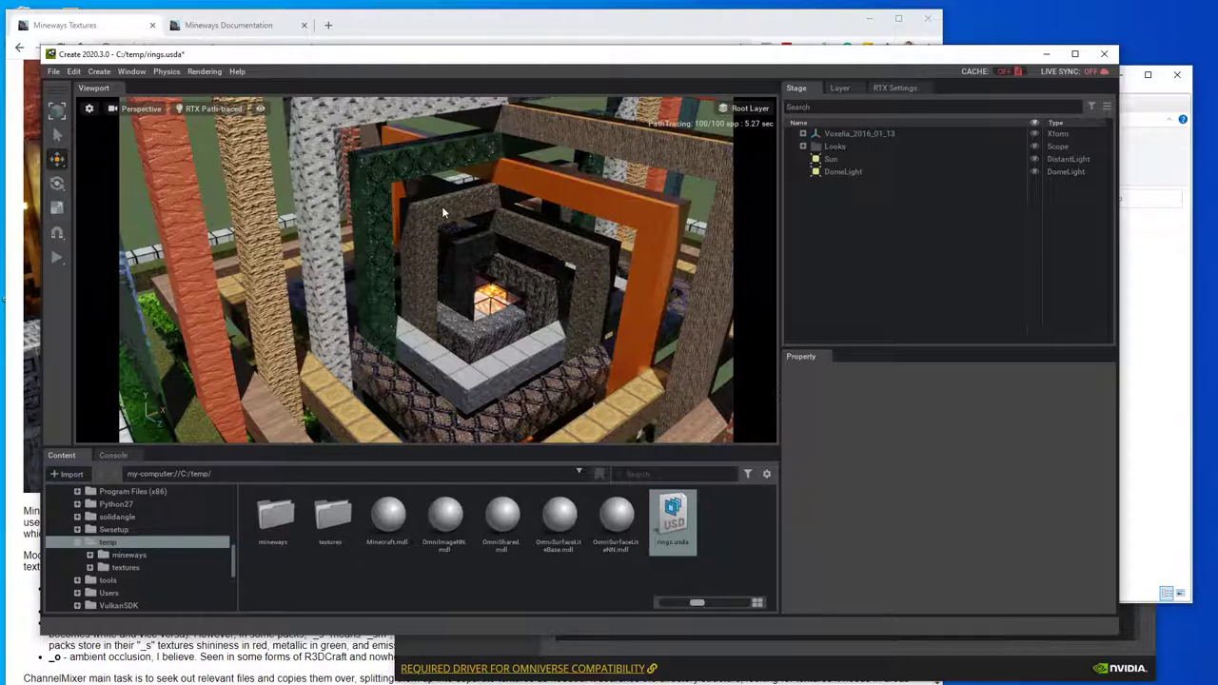
{"action": "scroll", "coordinate": [442, 209], "scroll_direction": "up", "scroll_amount": 5}
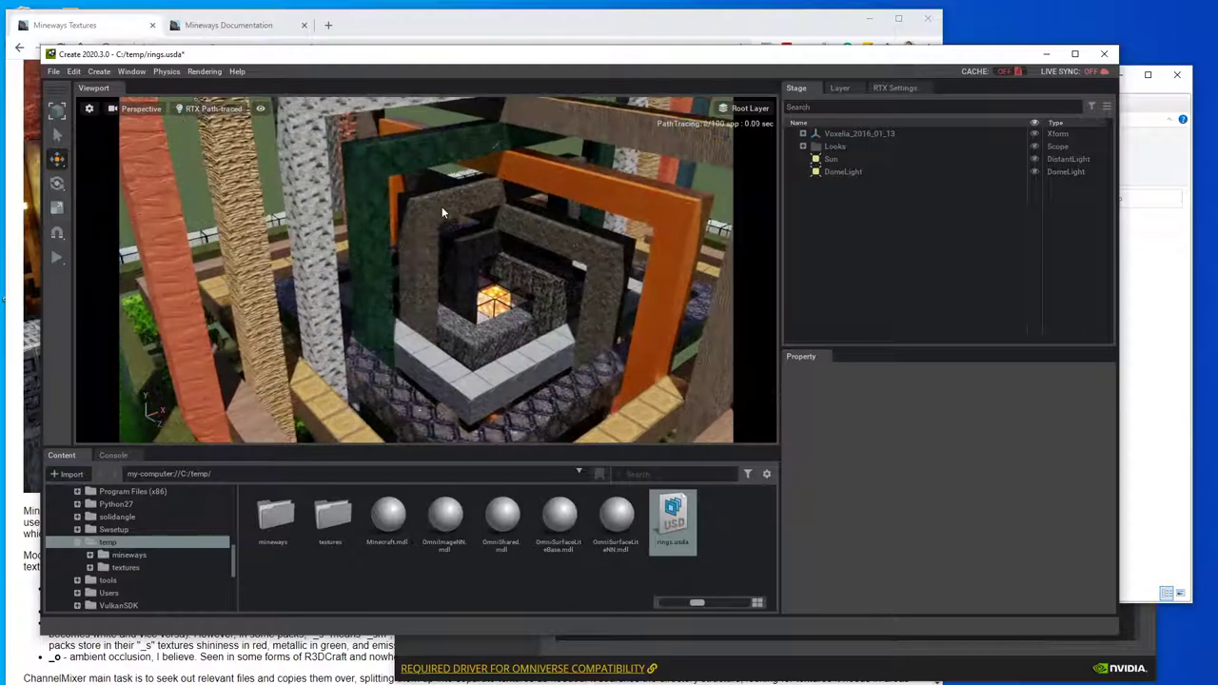
{"action": "scroll", "coordinate": [442, 211], "scroll_direction": "up", "scroll_amount": 2}
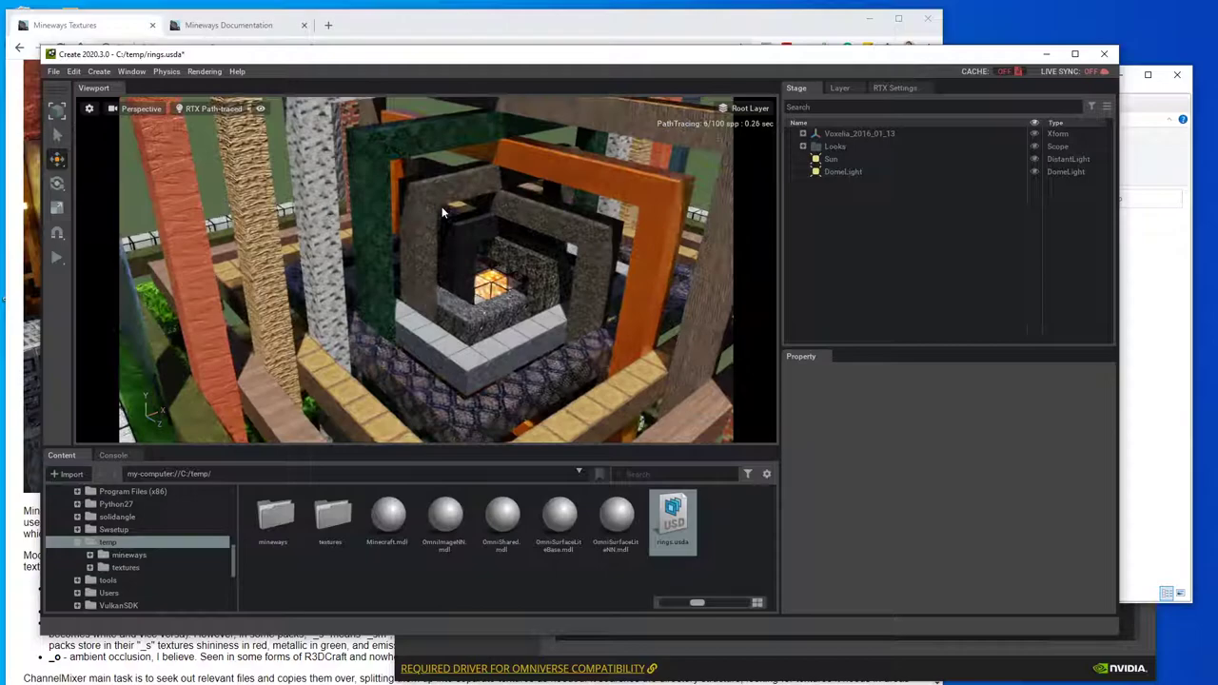
{"action": "scroll", "coordinate": [442, 211], "scroll_direction": "down", "scroll_amount": 3}
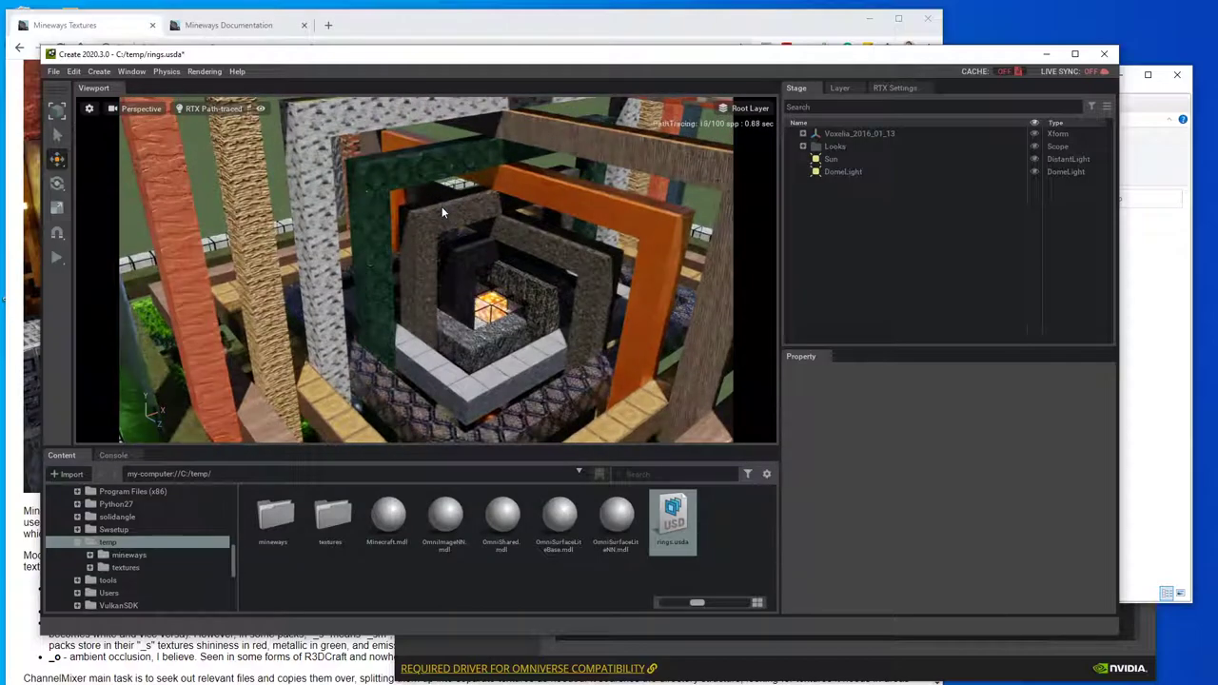
Step: Set the viewport Camera Speed to 40
{"action": "left_click", "coordinate": [88, 108]}
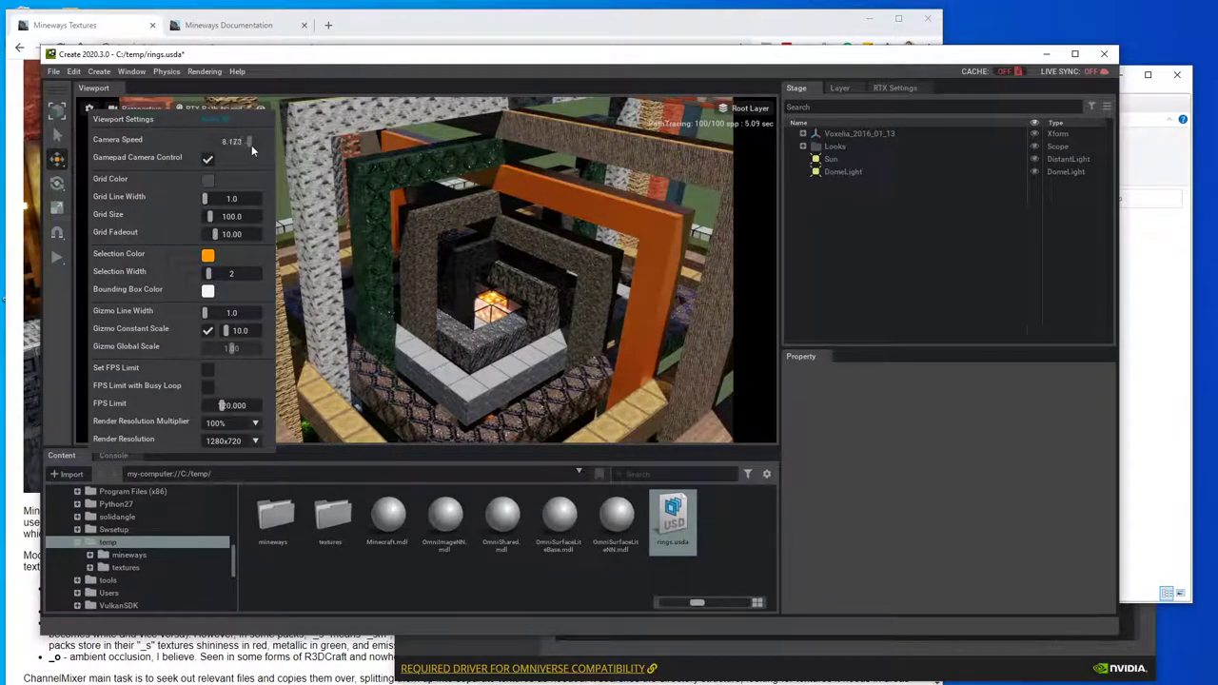
{"action": "left_click_drag", "start_coordinate": [251, 145], "coordinate": [264, 145]}
{"action": "type", "text": "40"}
{"action": "key", "text": "Return"}
{"action": "left_click", "coordinate": [367, 212]}
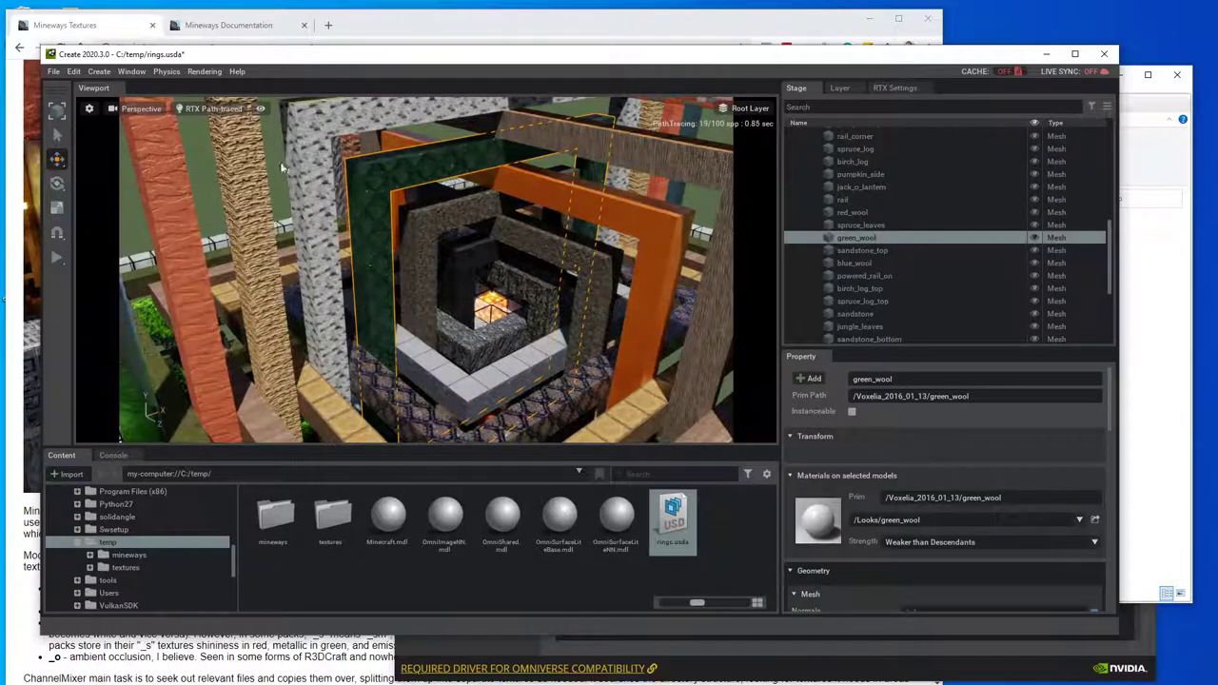
Step: Clear the green_wool selection, frame the rings, and zoom in past the wooden and wool bands
{"action": "key", "text": "Escape"}
{"action": "key", "text": "f"}
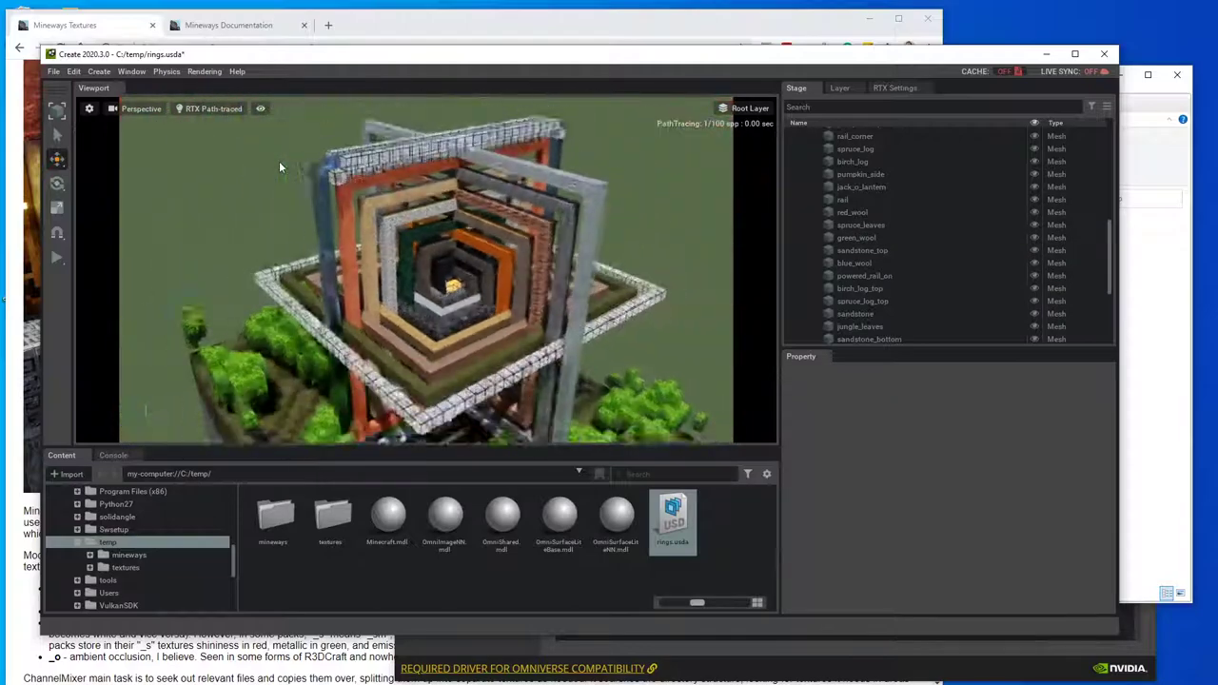
{"action": "scroll", "coordinate": [279, 171], "scroll_direction": "down", "scroll_amount": 10}
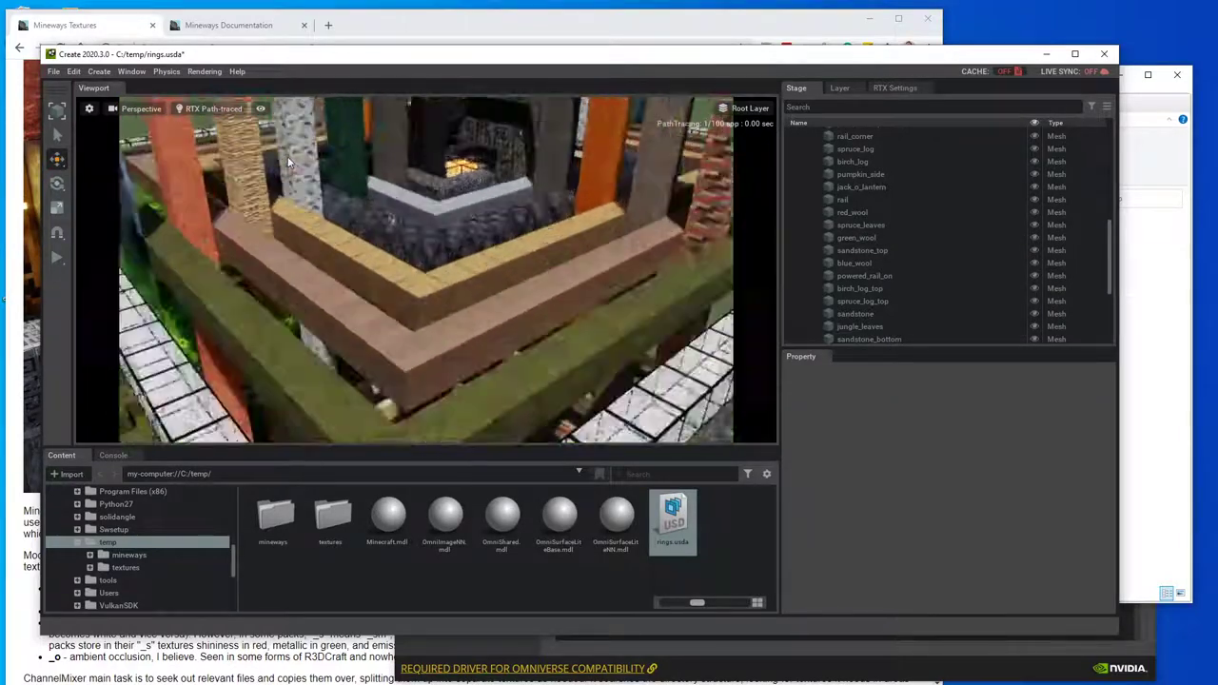
{"action": "scroll", "coordinate": [287, 156], "scroll_direction": "down", "scroll_amount": 3}
{"action": "scroll", "coordinate": [288, 156], "scroll_direction": "up", "scroll_amount": 5}
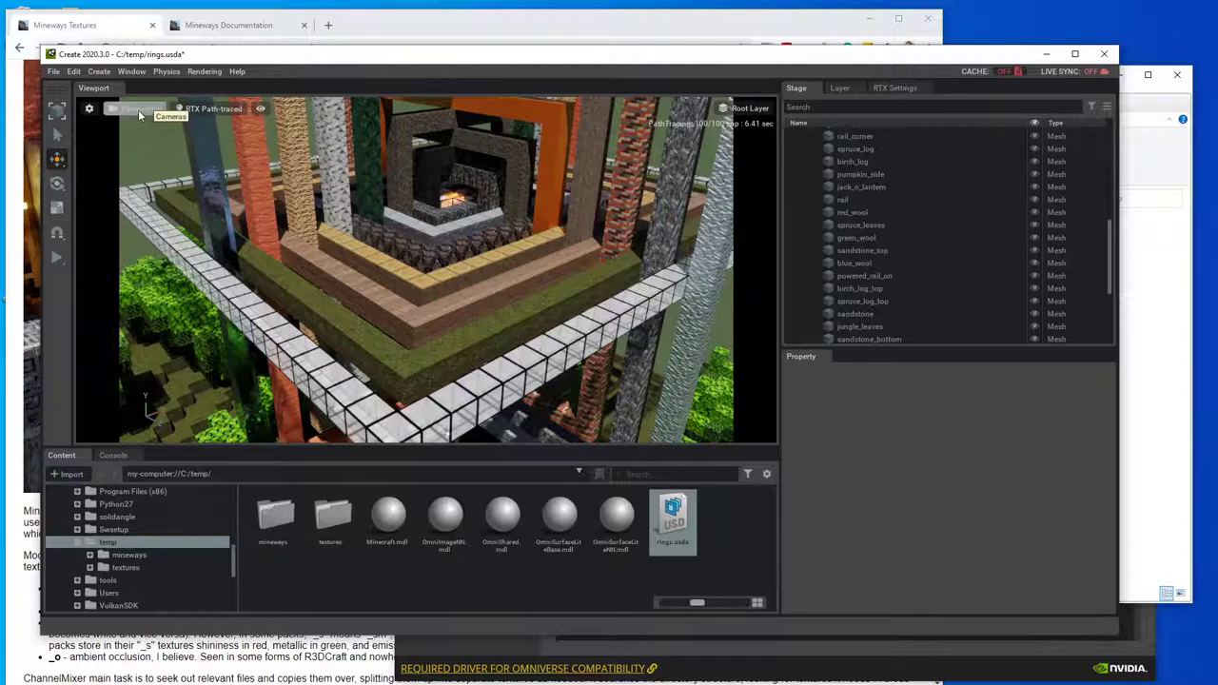
{"action": "left_click", "coordinate": [141, 113]}
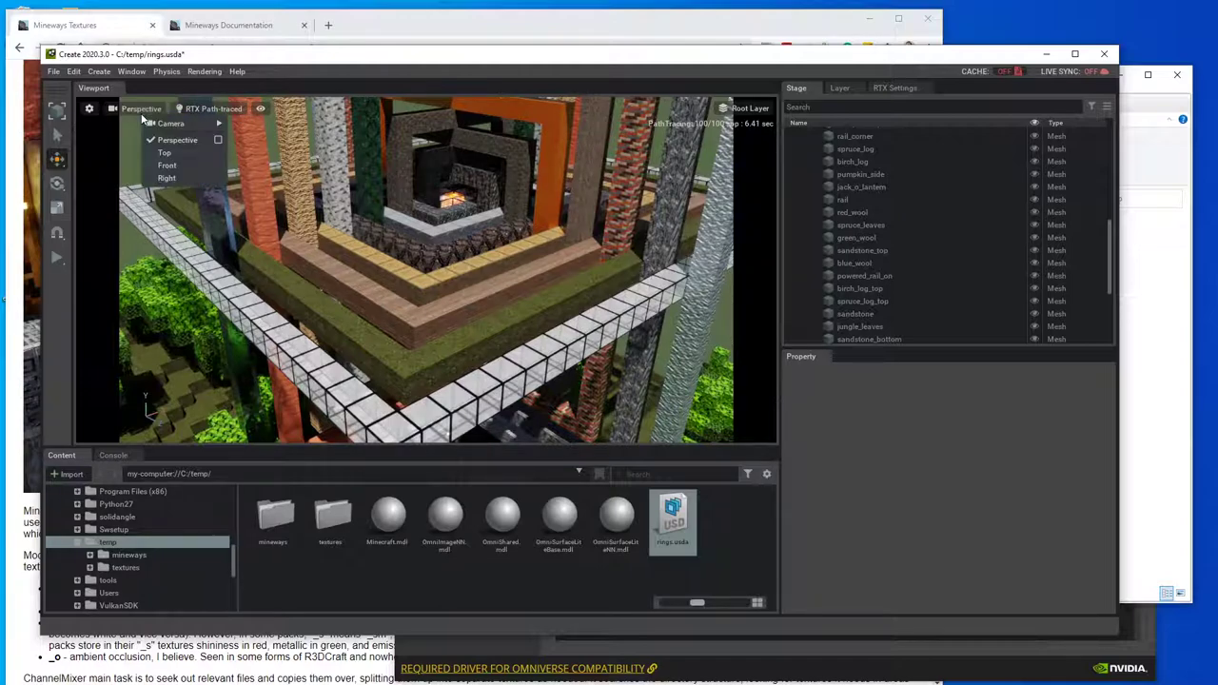
{"action": "mouse_move", "coordinate": [157, 125]}
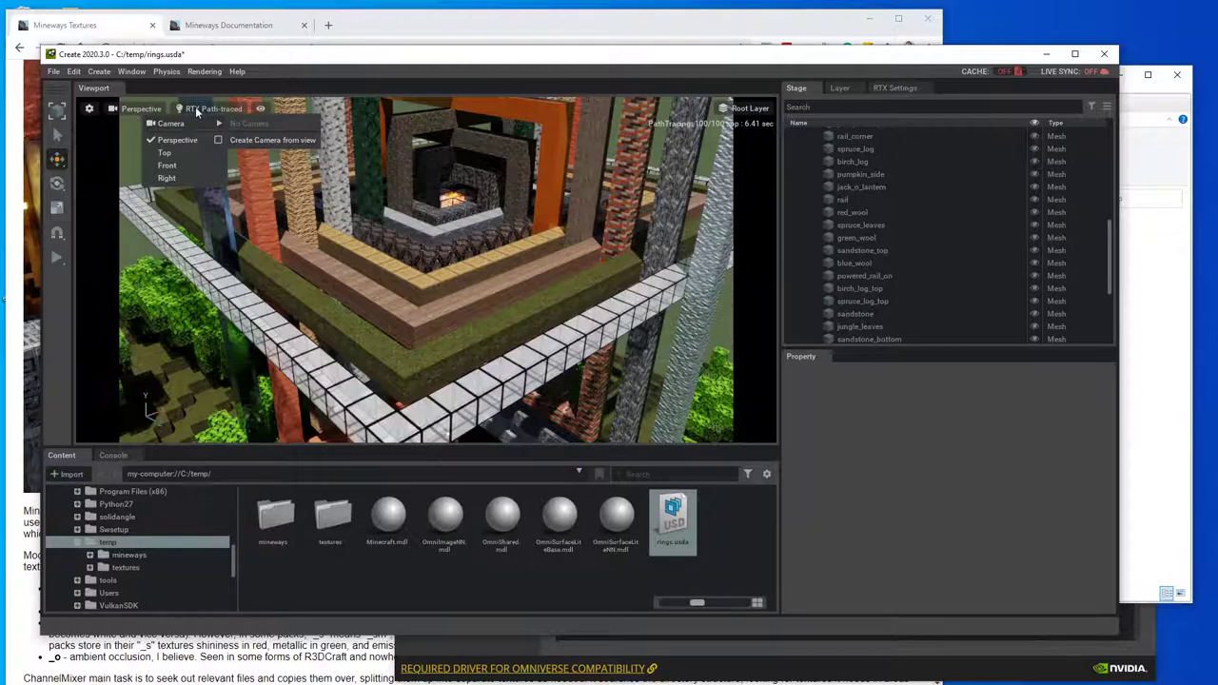
{"action": "left_click", "coordinate": [196, 112]}
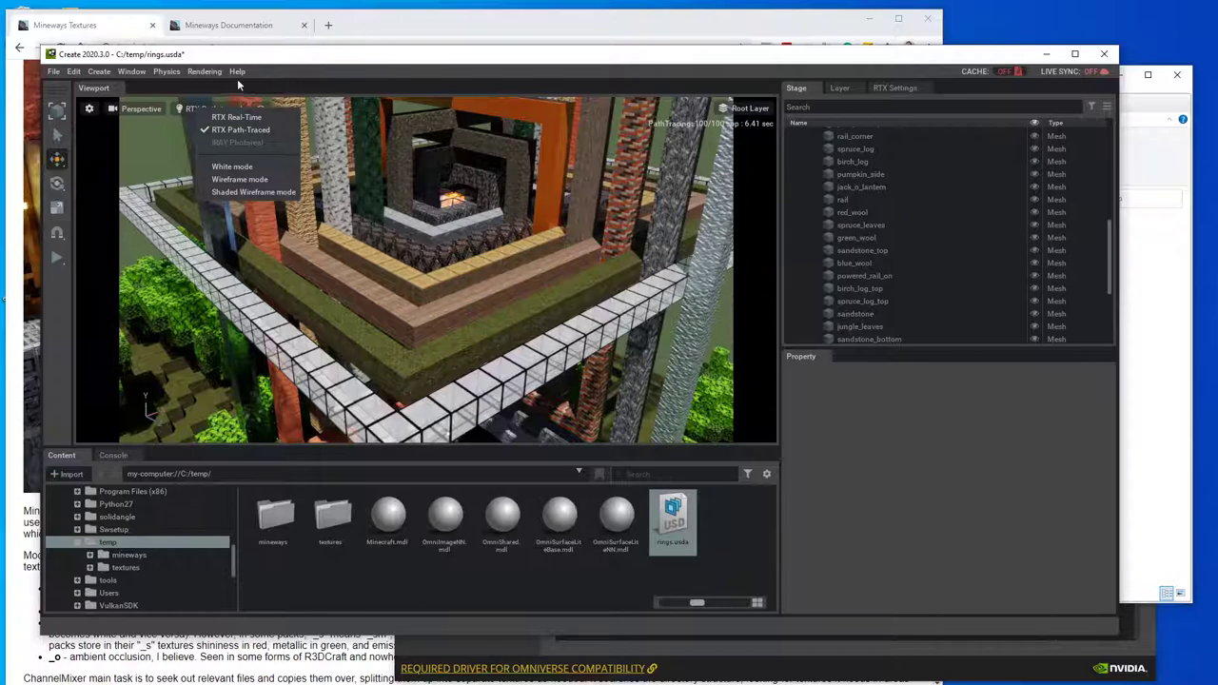
{"action": "left_click", "coordinate": [432, 264]}
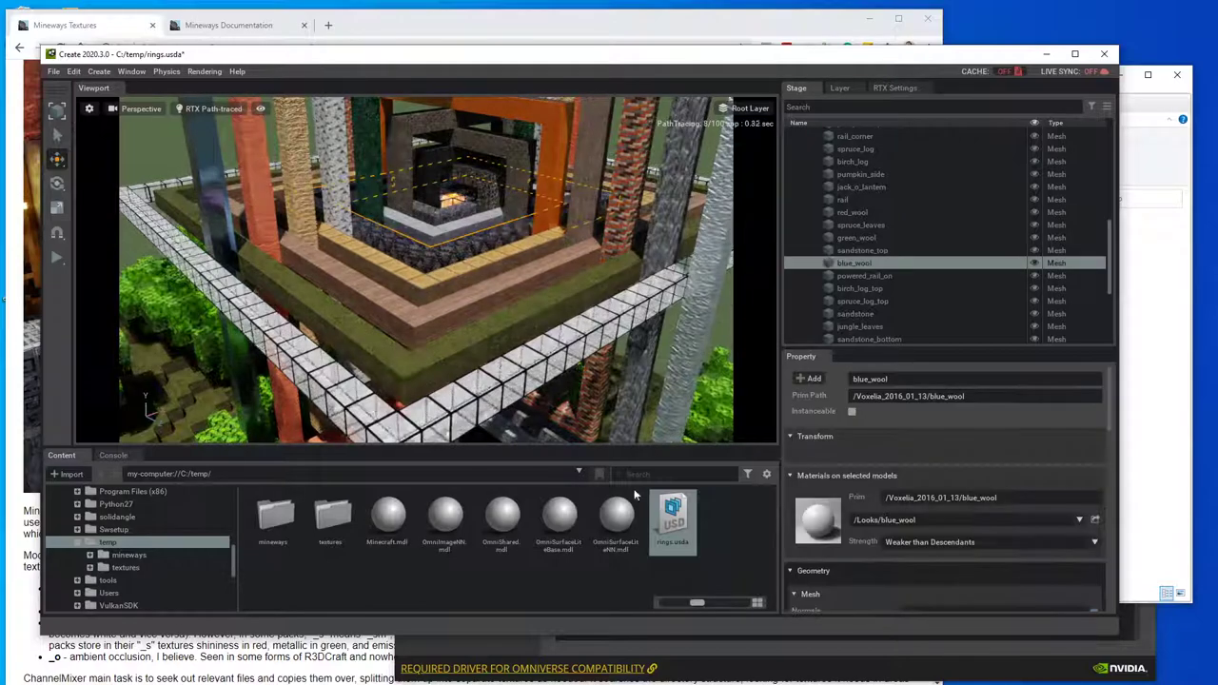
Step: Reopen rings.usda in Omniverse Create, discarding unsaved changes
{"action": "double_click", "coordinate": [677, 533]}
{"action": "left_click", "coordinate": [596, 432]}
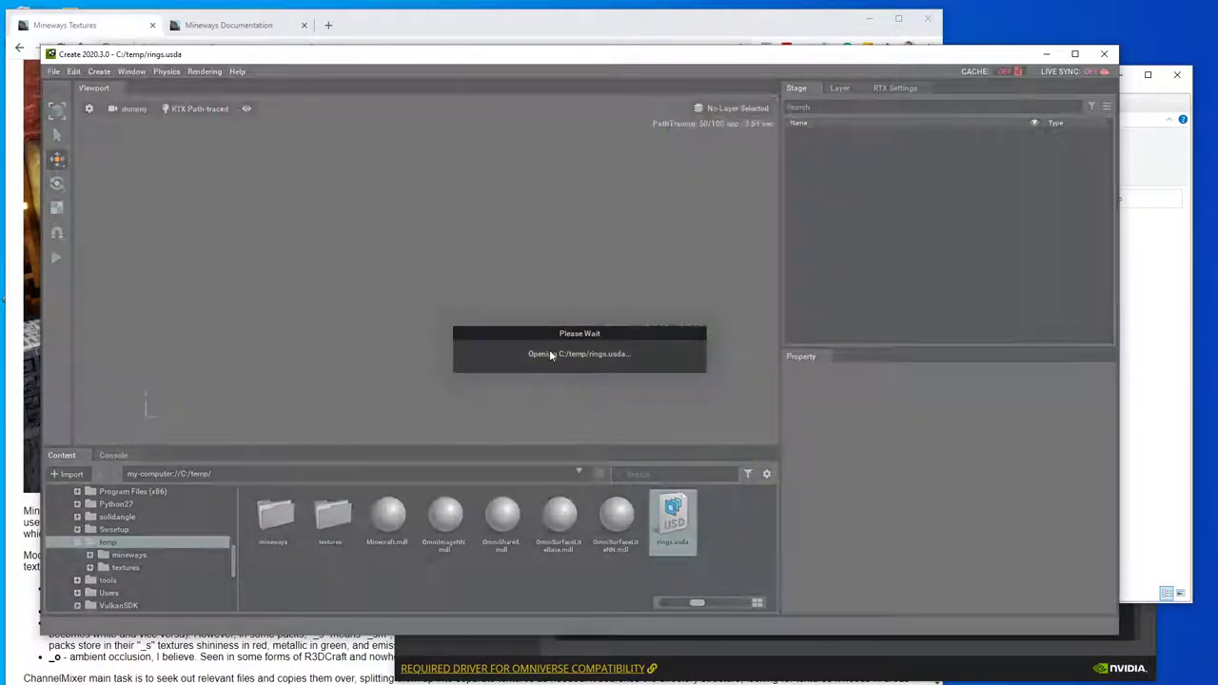
{"action": "scroll", "coordinate": [492, 310], "scroll_direction": "up", "scroll_amount": 5}
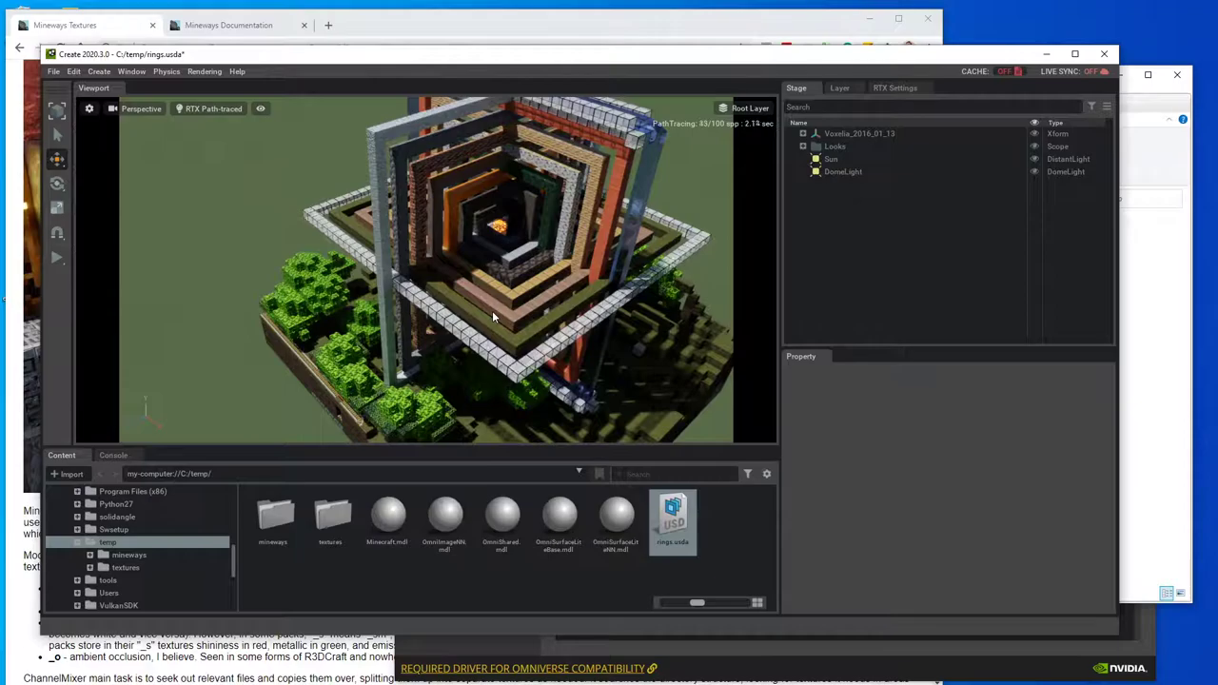
Step: Zoom the path-traced view in and out, ending deep inside the rings around the glowing block
{"action": "scroll", "coordinate": [492, 310], "scroll_direction": "up", "scroll_amount": 5}
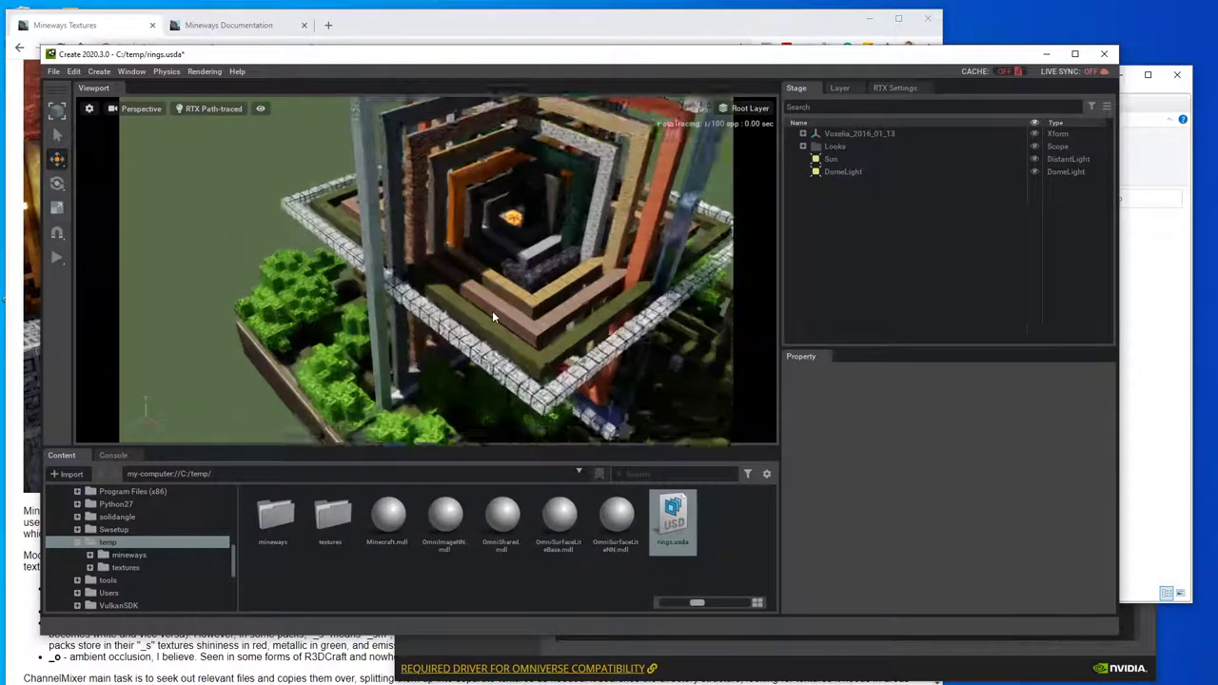
{"action": "scroll", "coordinate": [497, 297], "scroll_direction": "down", "scroll_amount": 8}
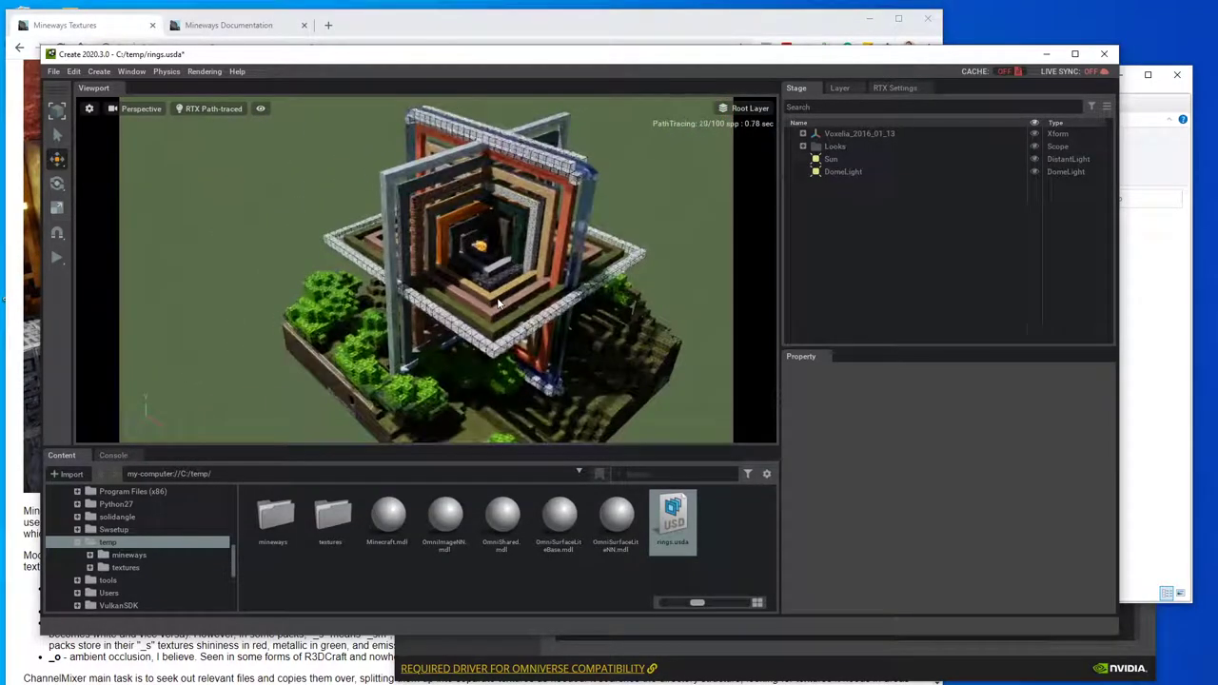
{"action": "scroll", "coordinate": [497, 299], "scroll_direction": "up", "scroll_amount": 5}
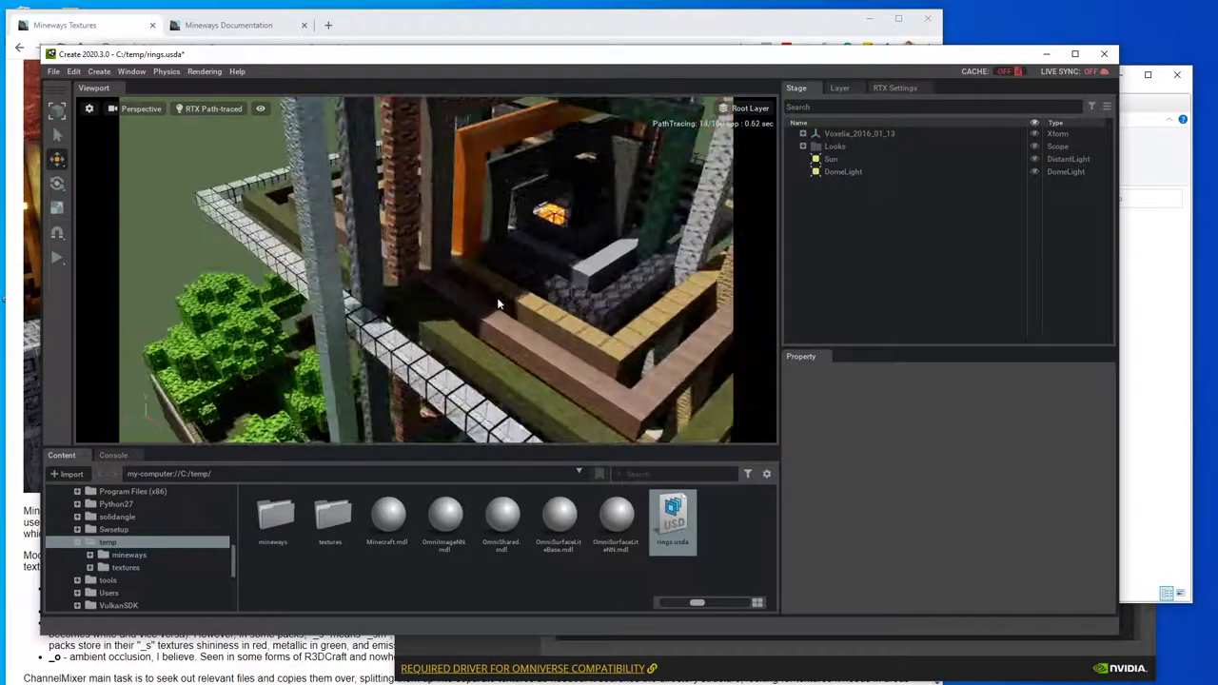
{"action": "scroll", "coordinate": [497, 299], "scroll_direction": "down", "scroll_amount": 7}
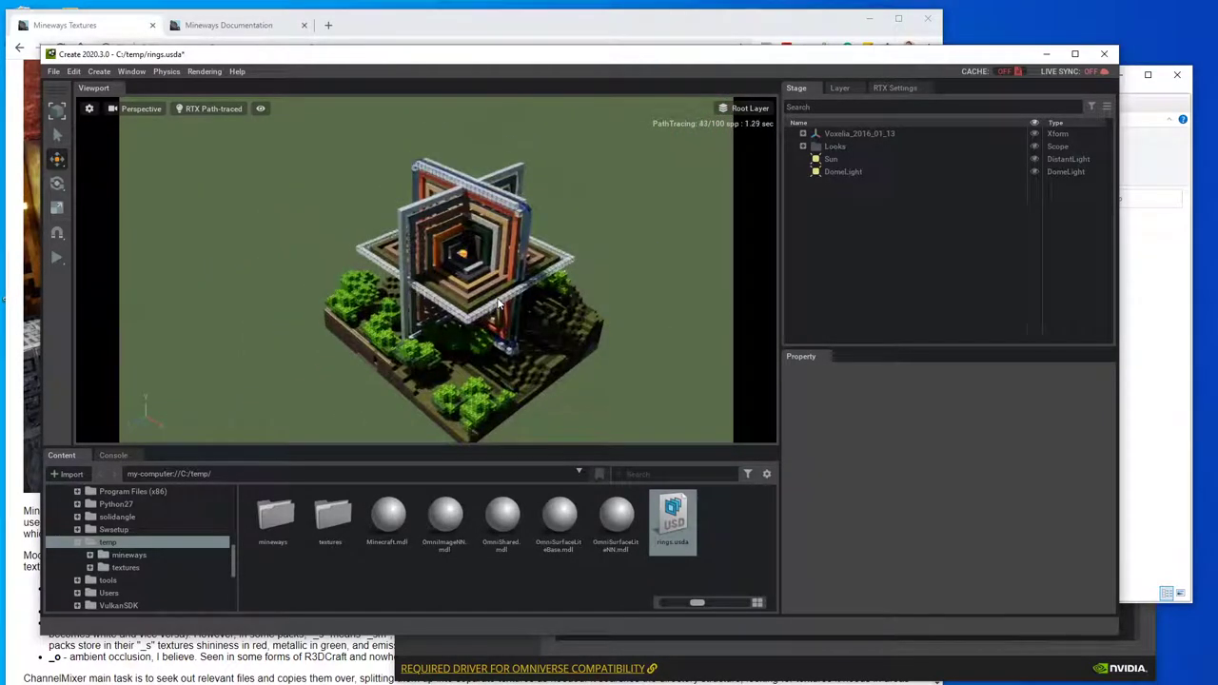
{"action": "scroll", "coordinate": [497, 303], "scroll_direction": "up", "scroll_amount": 1}
{"action": "scroll", "coordinate": [497, 303], "scroll_direction": "up", "scroll_amount": 3}
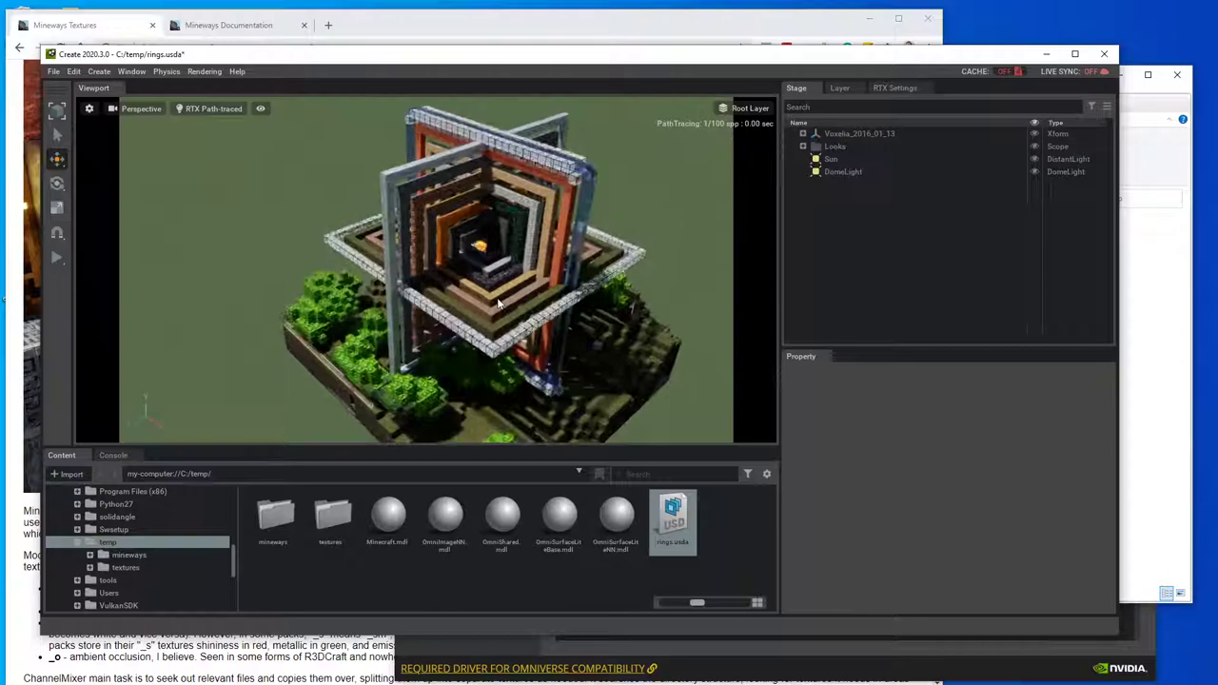
{"action": "scroll", "coordinate": [497, 303], "scroll_direction": "up", "scroll_amount": 3}
{"action": "scroll", "coordinate": [497, 303], "scroll_direction": "down", "scroll_amount": 4}
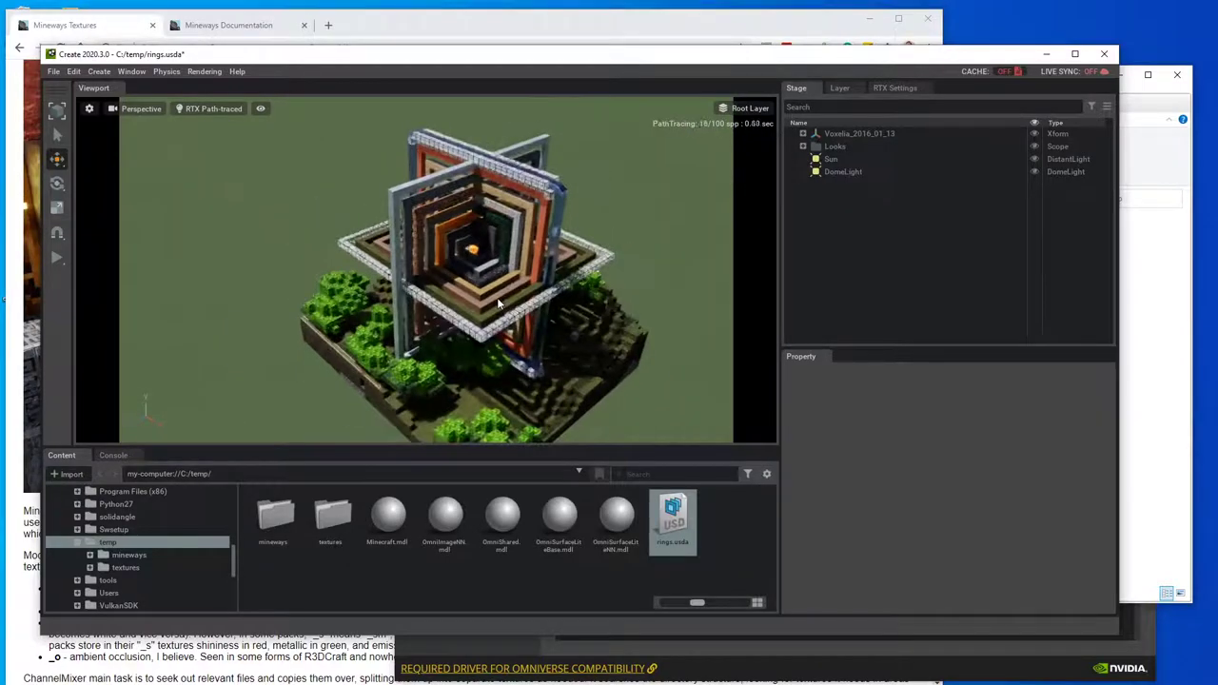
{"action": "scroll", "coordinate": [497, 296], "scroll_direction": "up", "scroll_amount": 1}
{"action": "scroll", "coordinate": [499, 271], "scroll_direction": "up", "scroll_amount": 4}
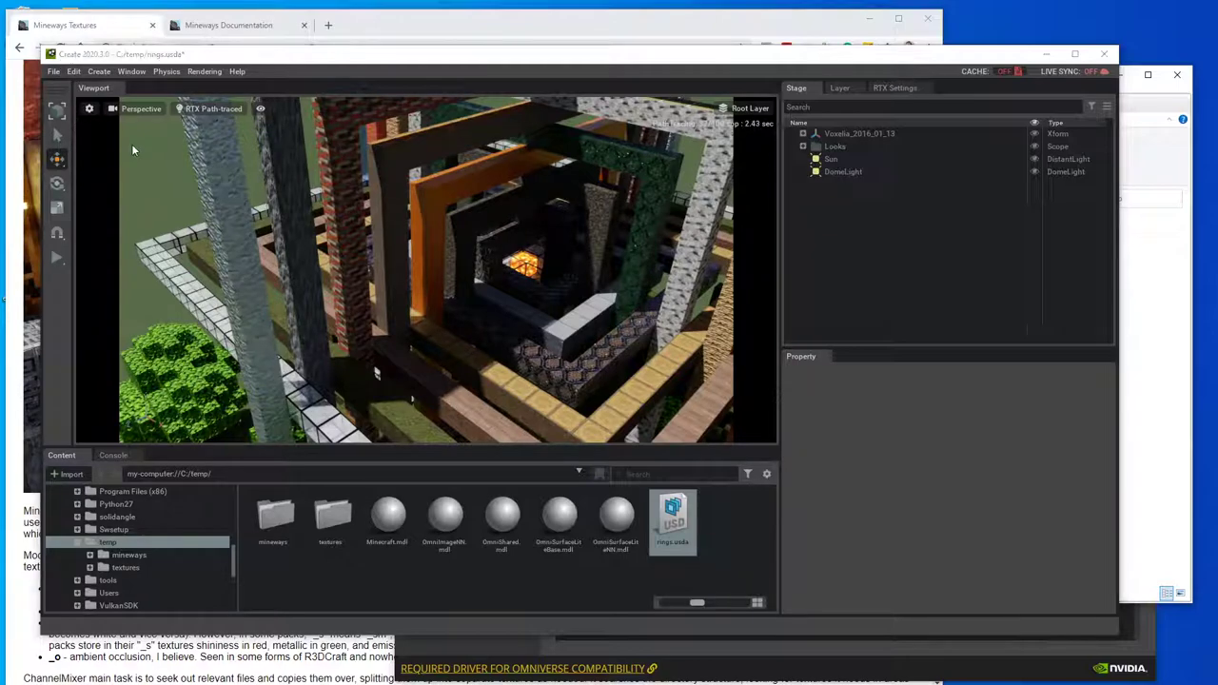
Step: In Mineways, select the area around the pink-topped structure, accepting depth 64
{"action": "key", "text": "alt+Tab"}
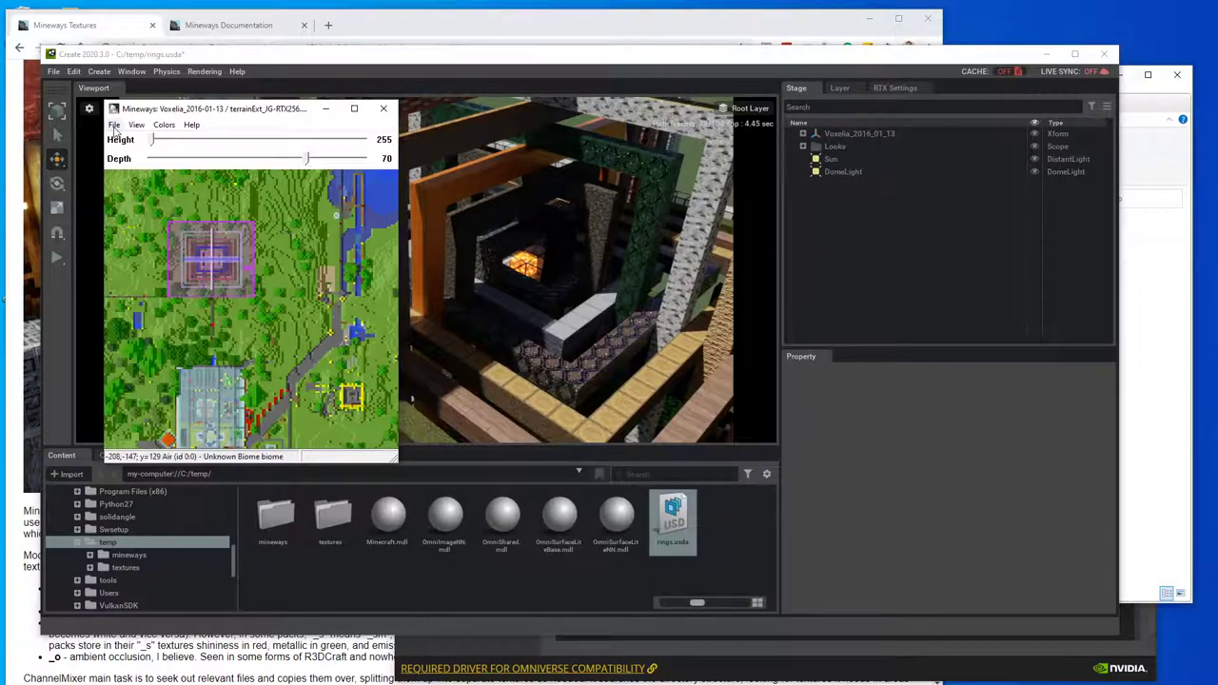
{"action": "left_click_drag", "start_coordinate": [381, 438], "coordinate": [239, 235]}
{"action": "scroll", "coordinate": [246, 263], "scroll_direction": "down", "scroll_amount": 2}
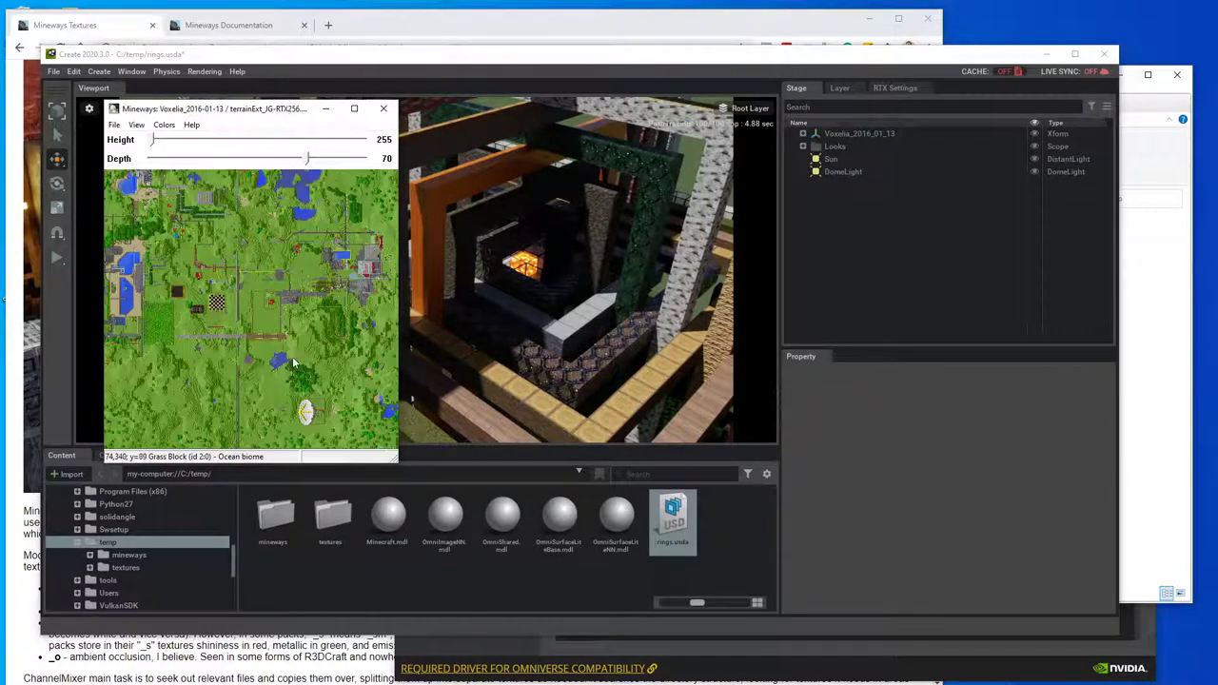
{"action": "scroll", "coordinate": [240, 309], "scroll_direction": "down", "scroll_amount": 2}
{"action": "right_click_drag", "start_coordinate": [230, 327], "coordinate": [277, 377]}
{"action": "left_click", "coordinate": [625, 443]}
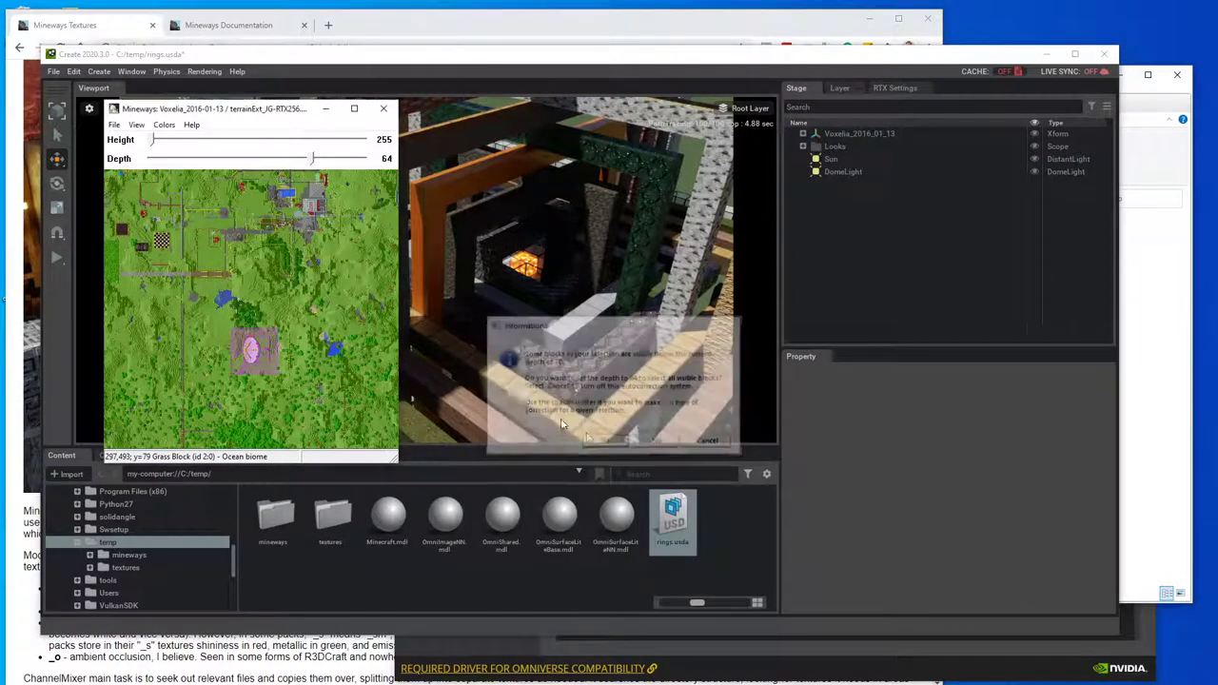
Step: Load terrainExt_JG-RTX64.png as the Mineways terrain texture file
{"action": "left_click", "coordinate": [113, 125]}
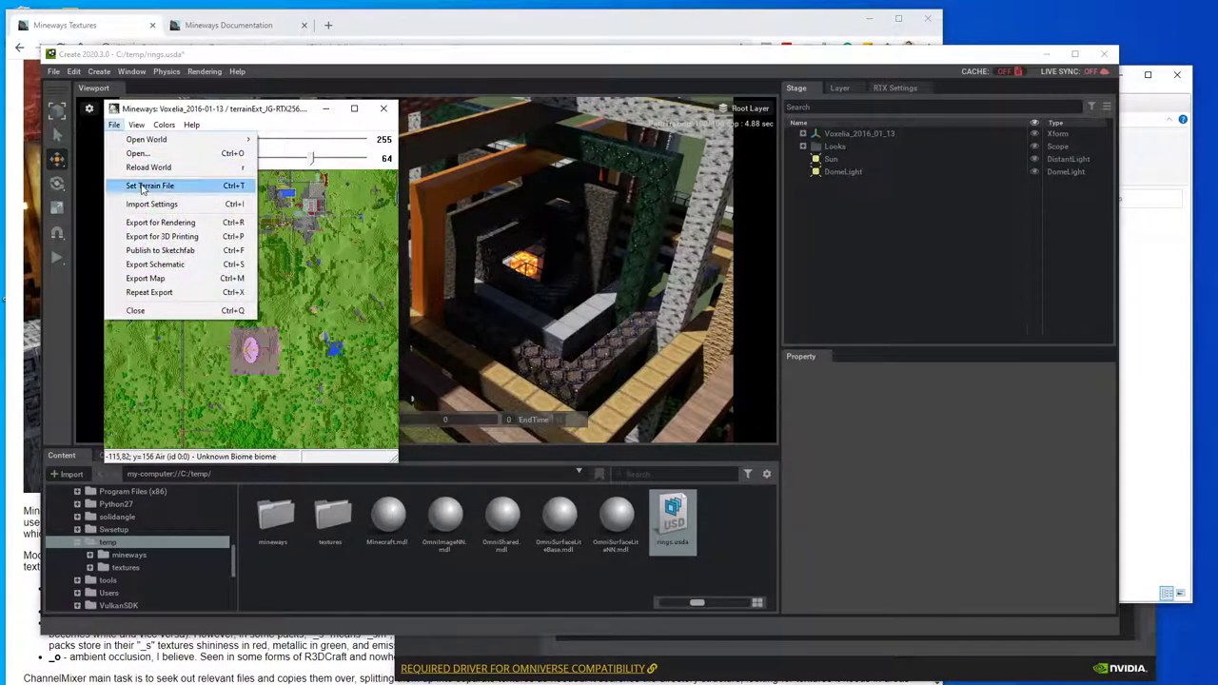
{"action": "left_click", "coordinate": [142, 187]}
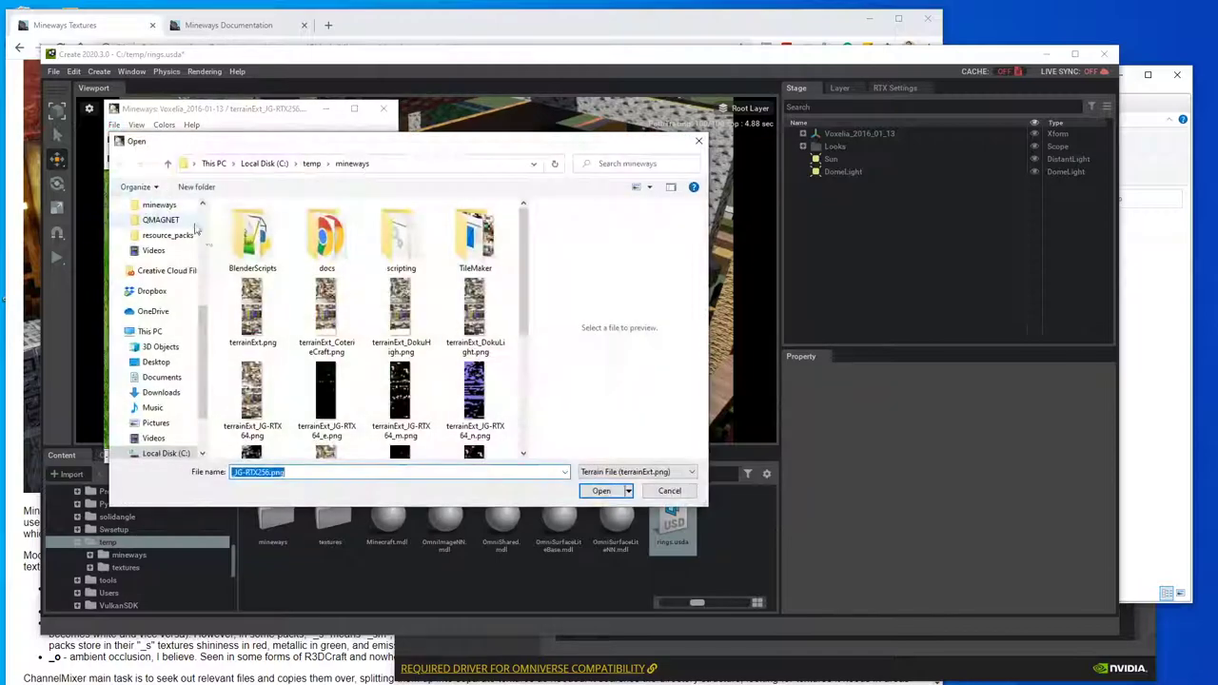
{"action": "left_click", "coordinate": [249, 400]}
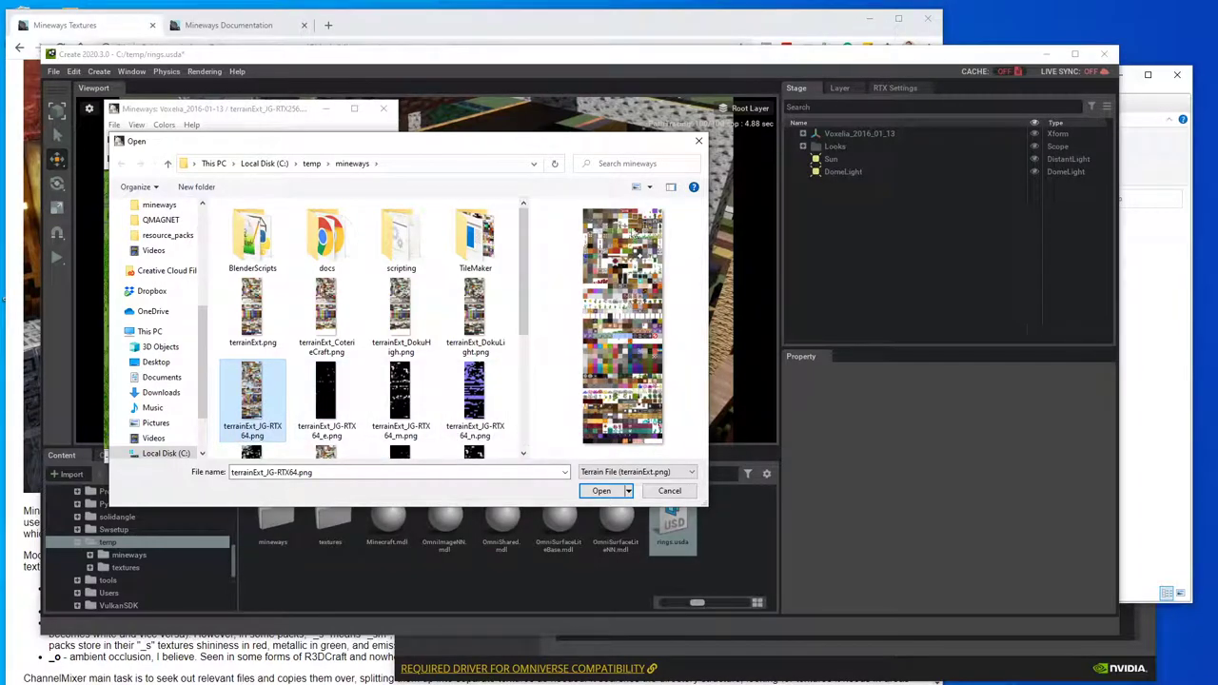
{"action": "left_click", "coordinate": [601, 492]}
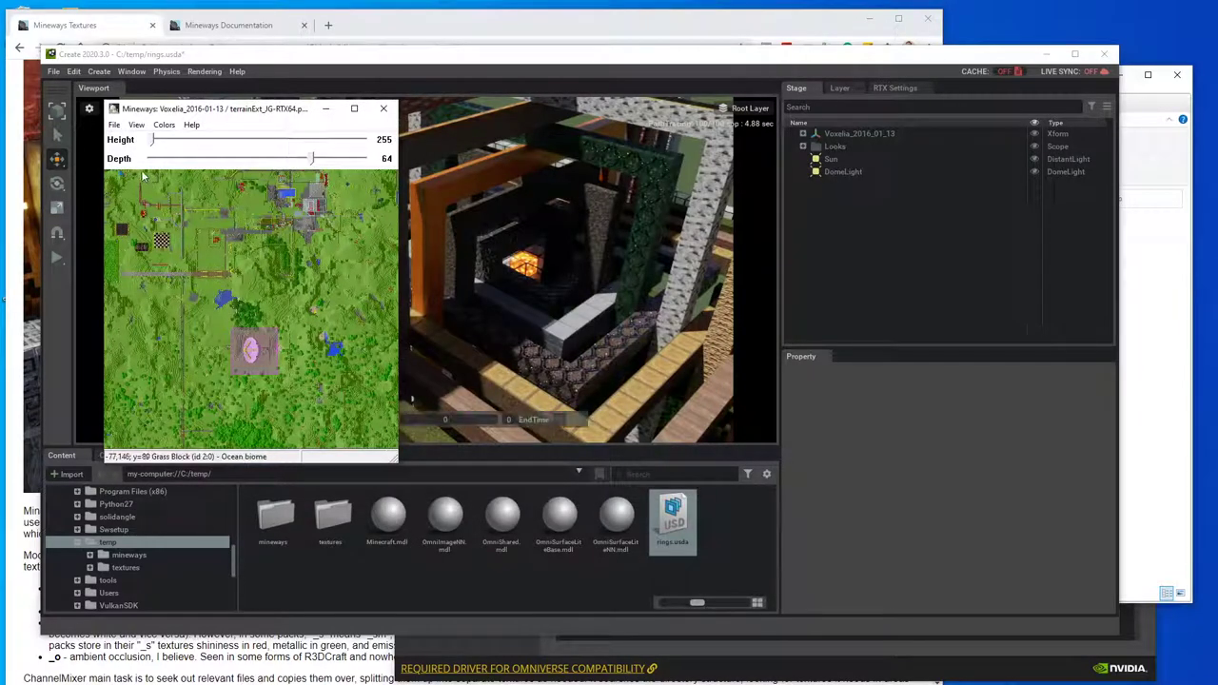
Step: Export the selection for rendering as satellite.usda in the temp folder with default export settings
{"action": "left_click", "coordinate": [114, 124]}
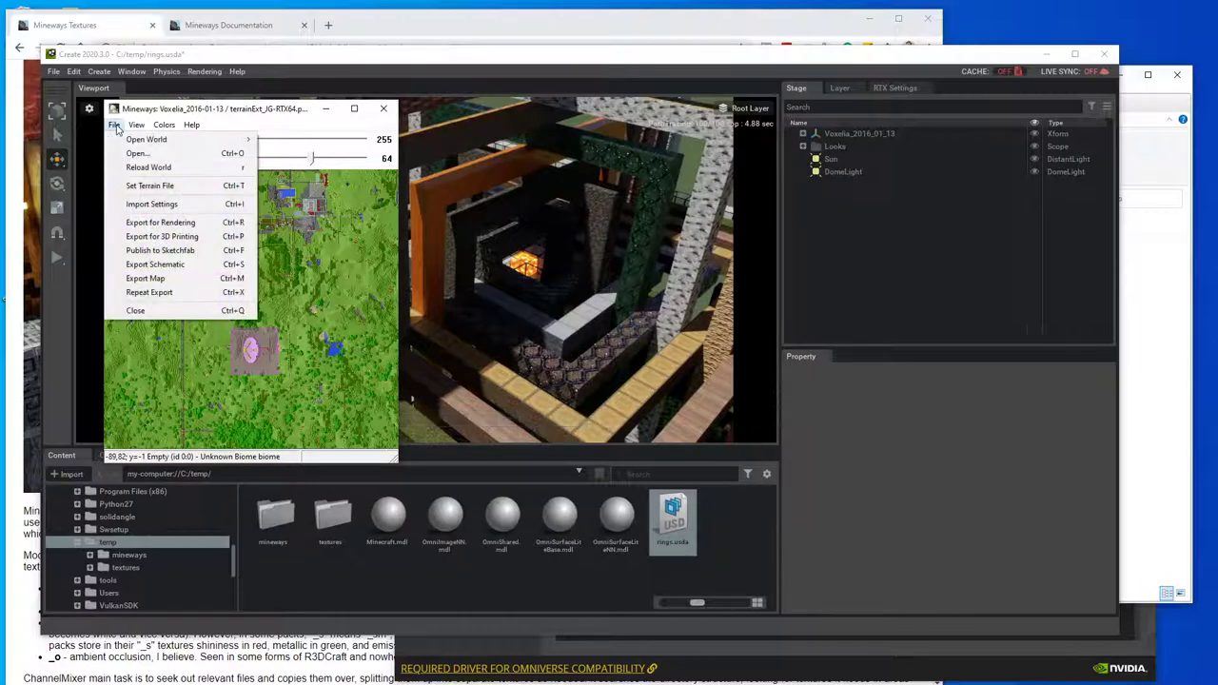
{"action": "left_click", "coordinate": [158, 224]}
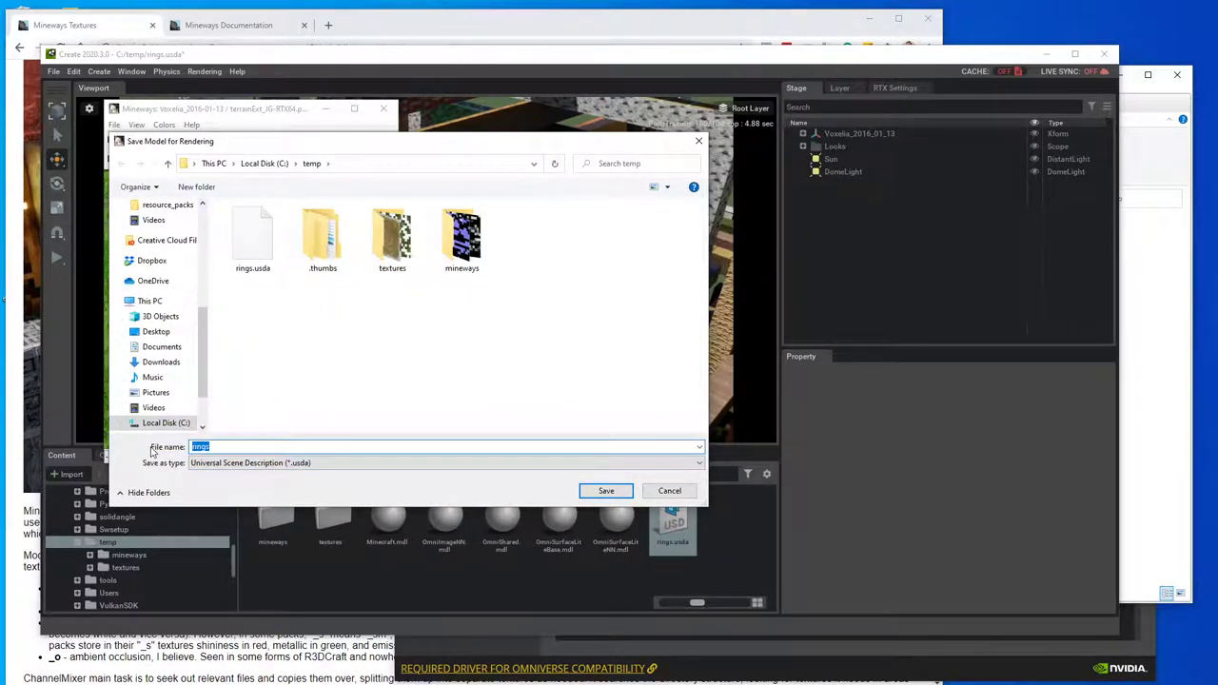
{"action": "type", "text": "sta"}
{"action": "left_click", "coordinate": [579, 489]}
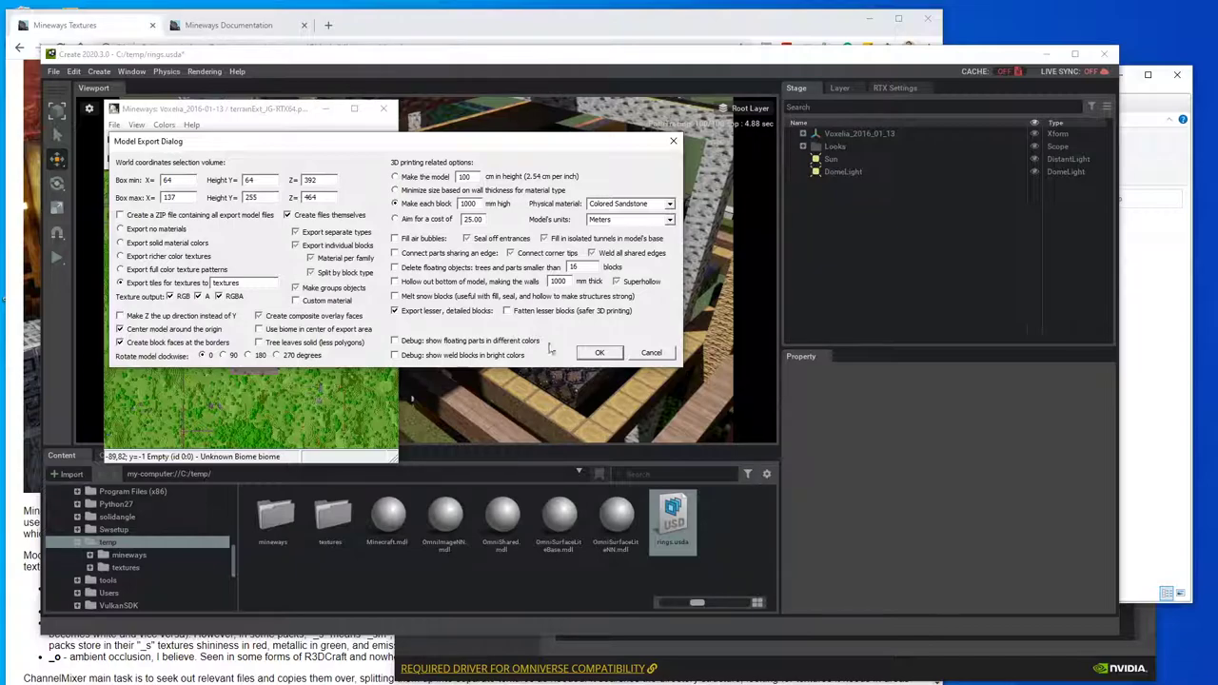
{"action": "left_click", "coordinate": [590, 354]}
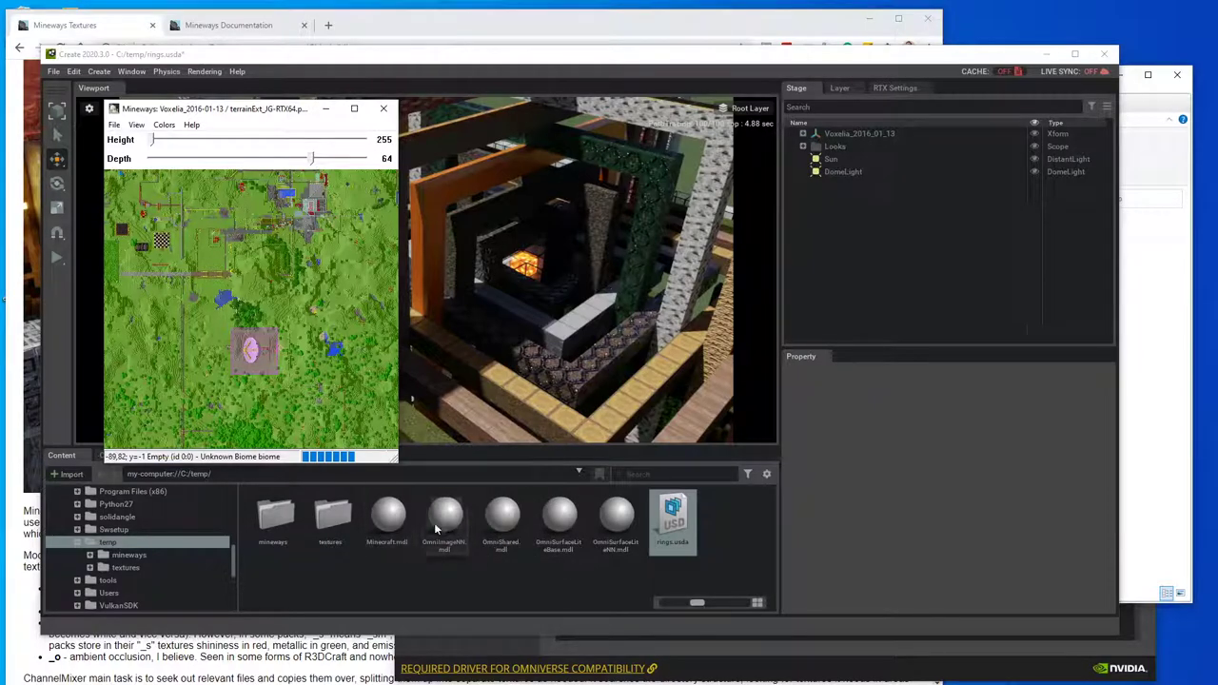
Step: Refresh the C:/temp listing in Omniverse Create's Content browser so satellite.usda appears
{"action": "left_click", "coordinate": [407, 577]}
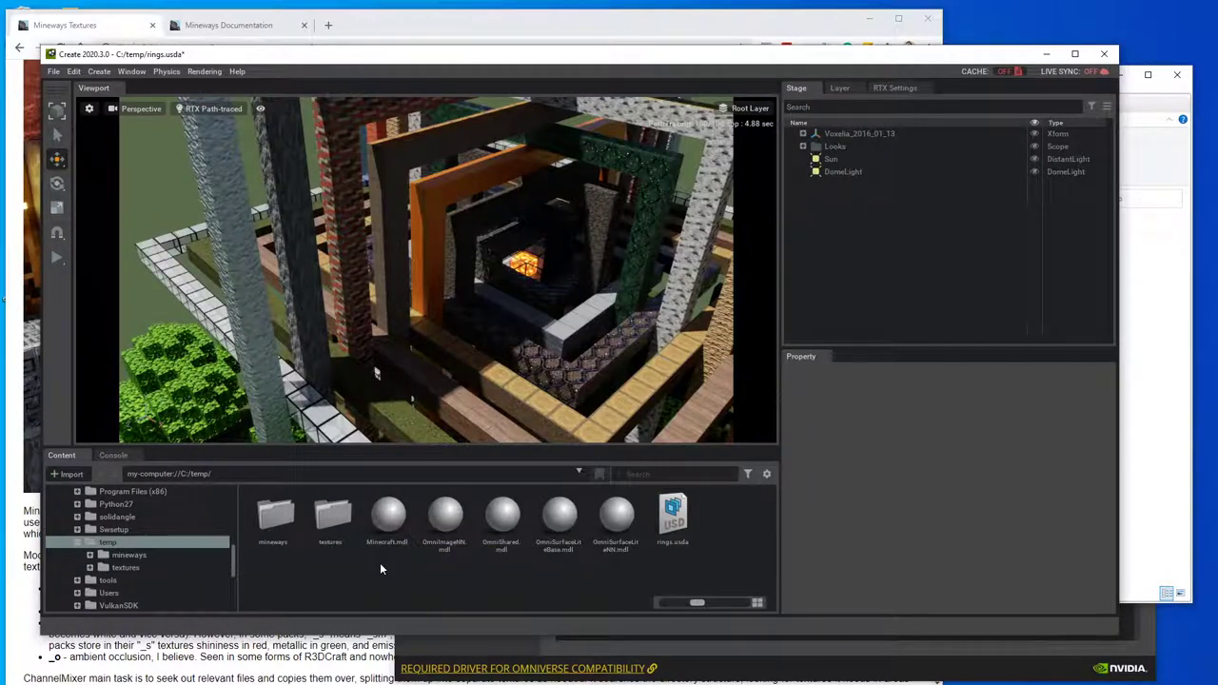
{"action": "right_click", "coordinate": [400, 583]}
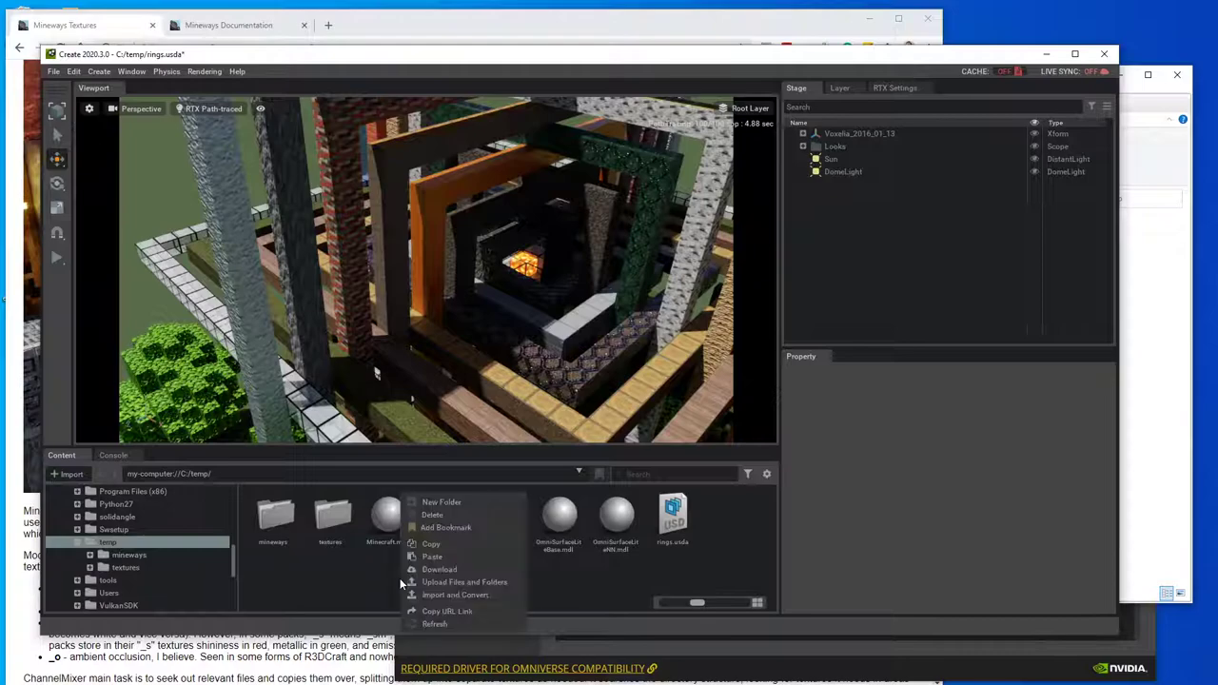
{"action": "left_click", "coordinate": [614, 567]}
{"action": "right_click", "coordinate": [575, 574]}
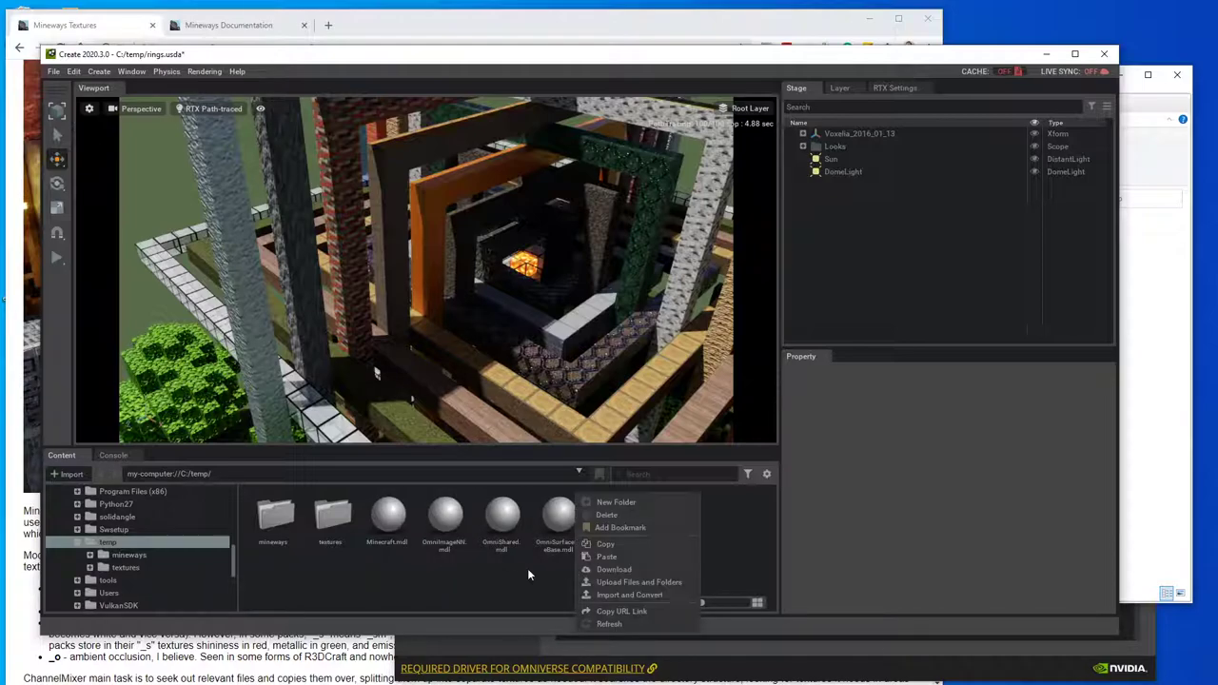
{"action": "left_click", "coordinate": [527, 568]}
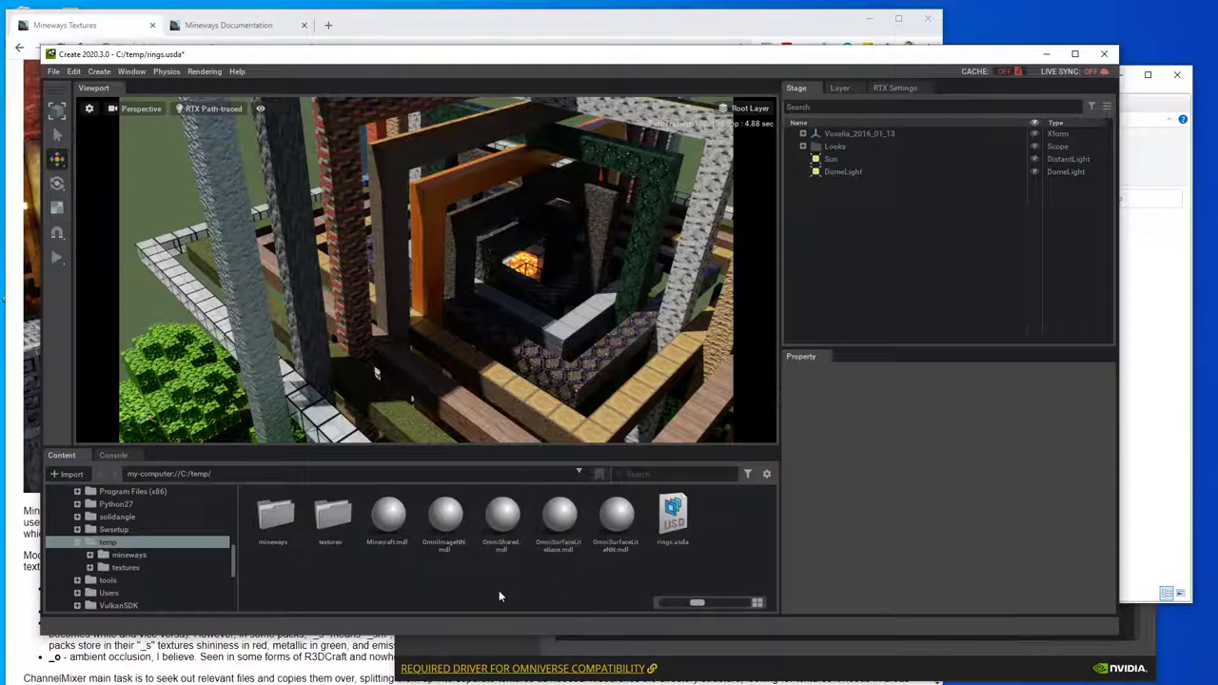
{"action": "right_click", "coordinate": [481, 584]}
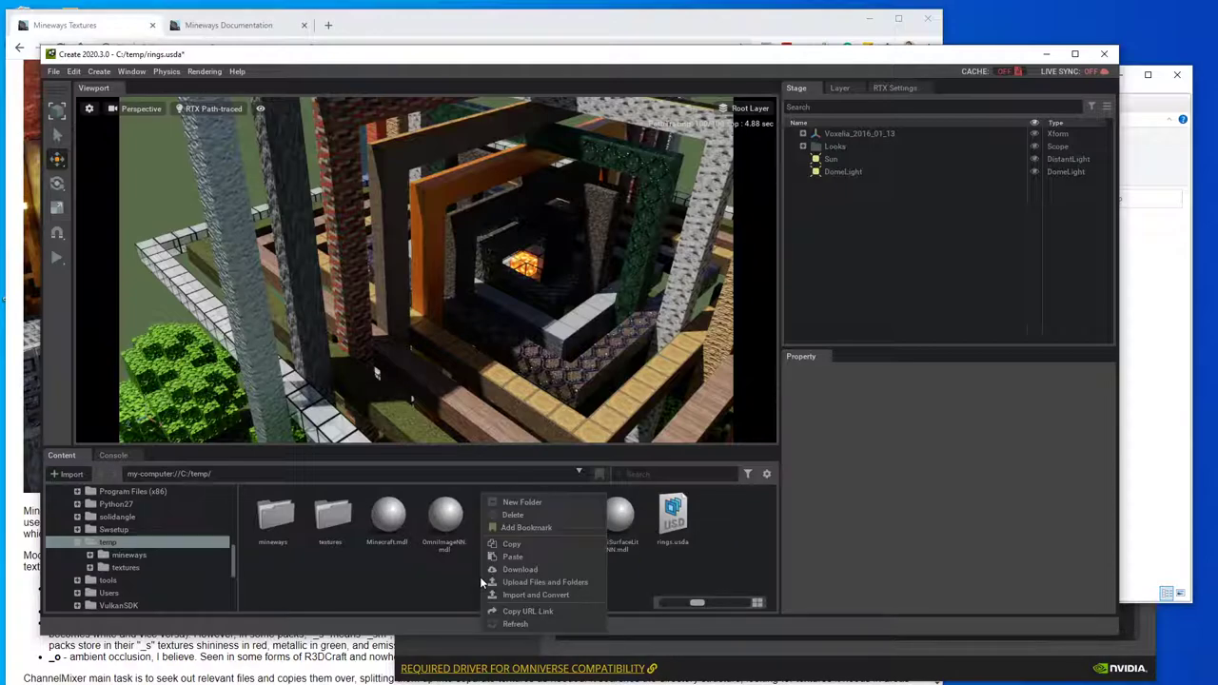
{"action": "left_click", "coordinate": [514, 623]}
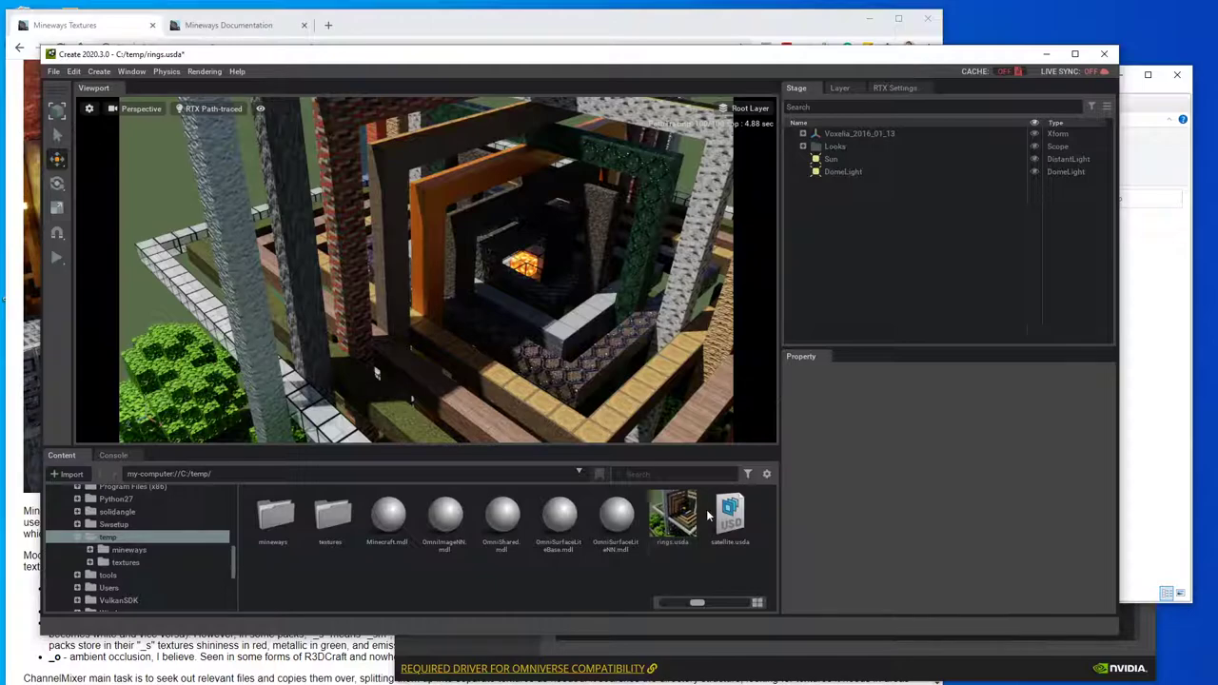
Step: Open satellite.usda without saving rings.usda, and frame the satellite dish in view
{"action": "double_click", "coordinate": [732, 525]}
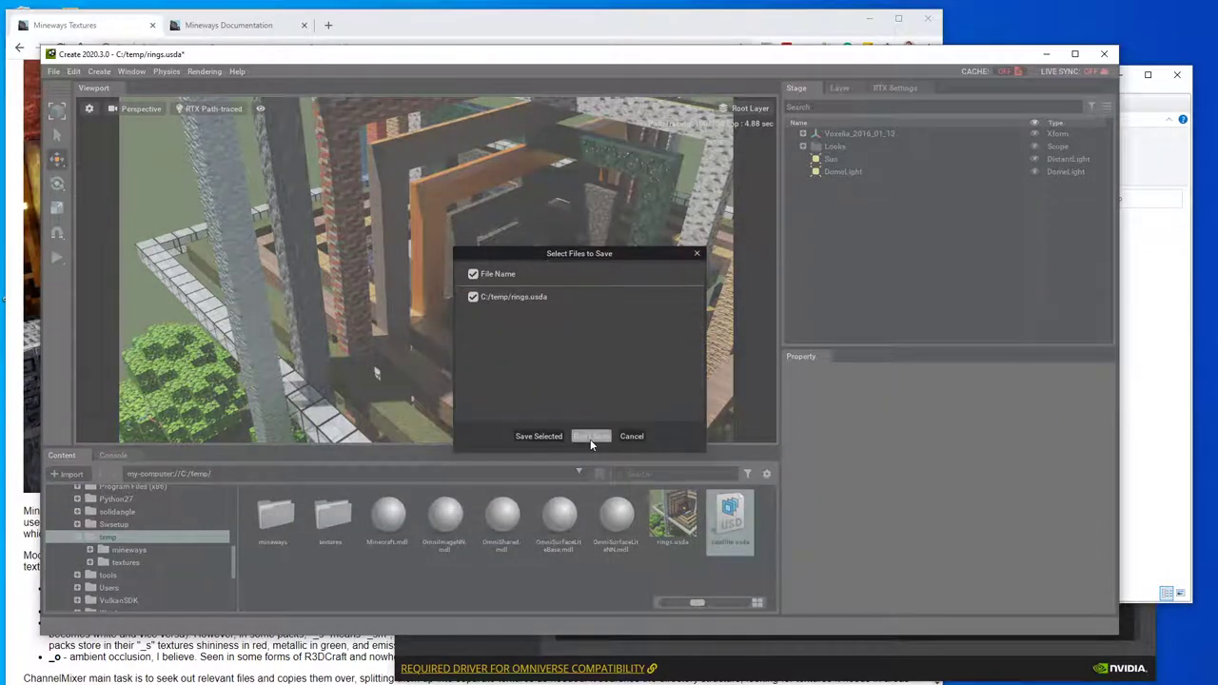
{"action": "left_click", "coordinate": [590, 438]}
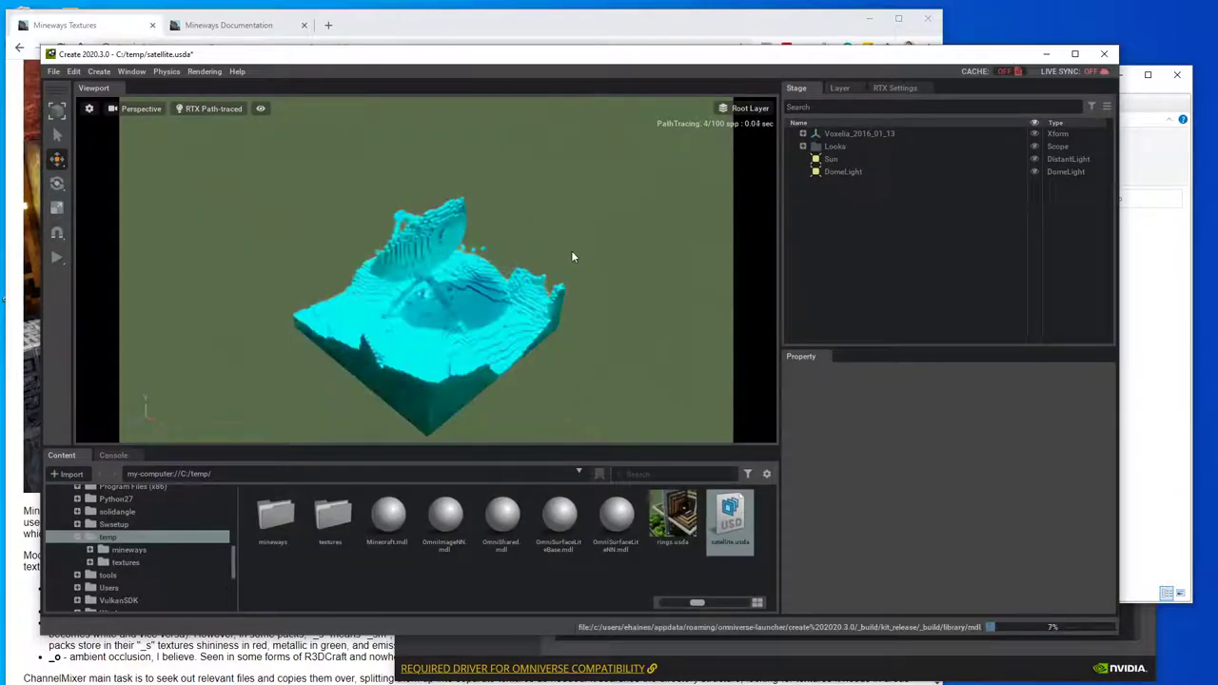
{"action": "mouse_move", "coordinate": [571, 250]}
{"action": "left_mouse_down", "text": "alt"}
{"action": "mouse_move", "coordinate": [534, 279]}
{"action": "mouse_move", "coordinate": [557, 248]}
{"action": "left_mouse_up", "text": "alt"}
{"action": "scroll", "coordinate": [557, 248], "scroll_direction": "up", "scroll_amount": 5}
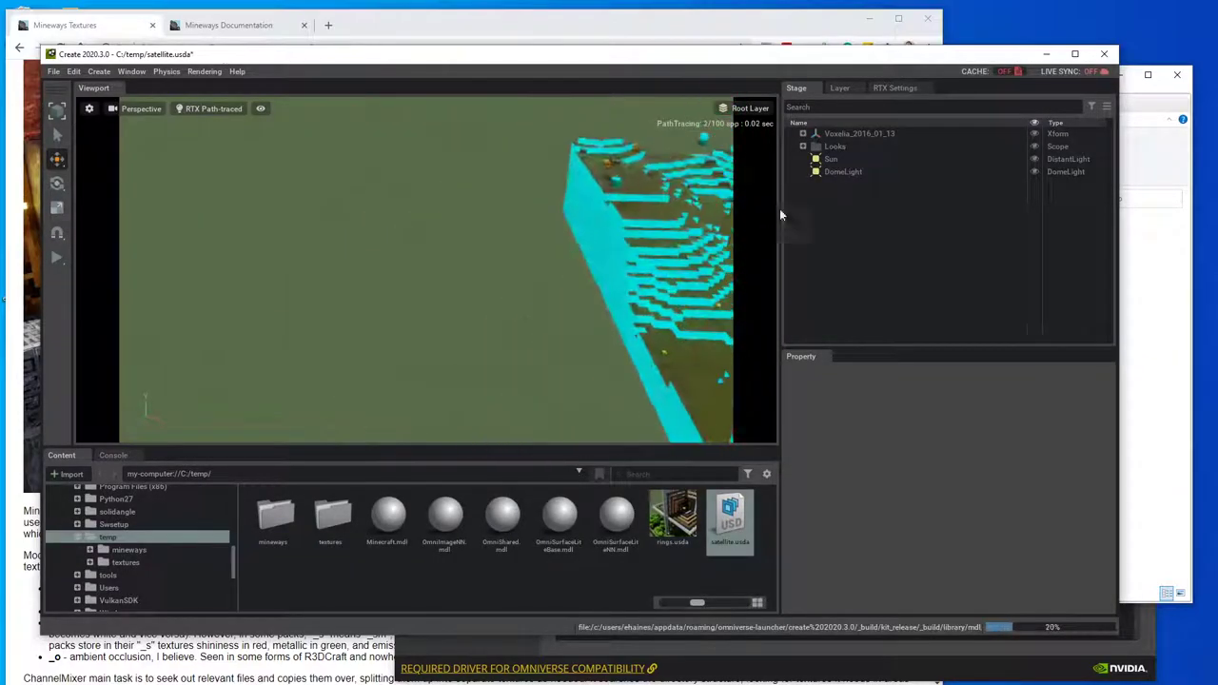
{"action": "key", "text": "f"}
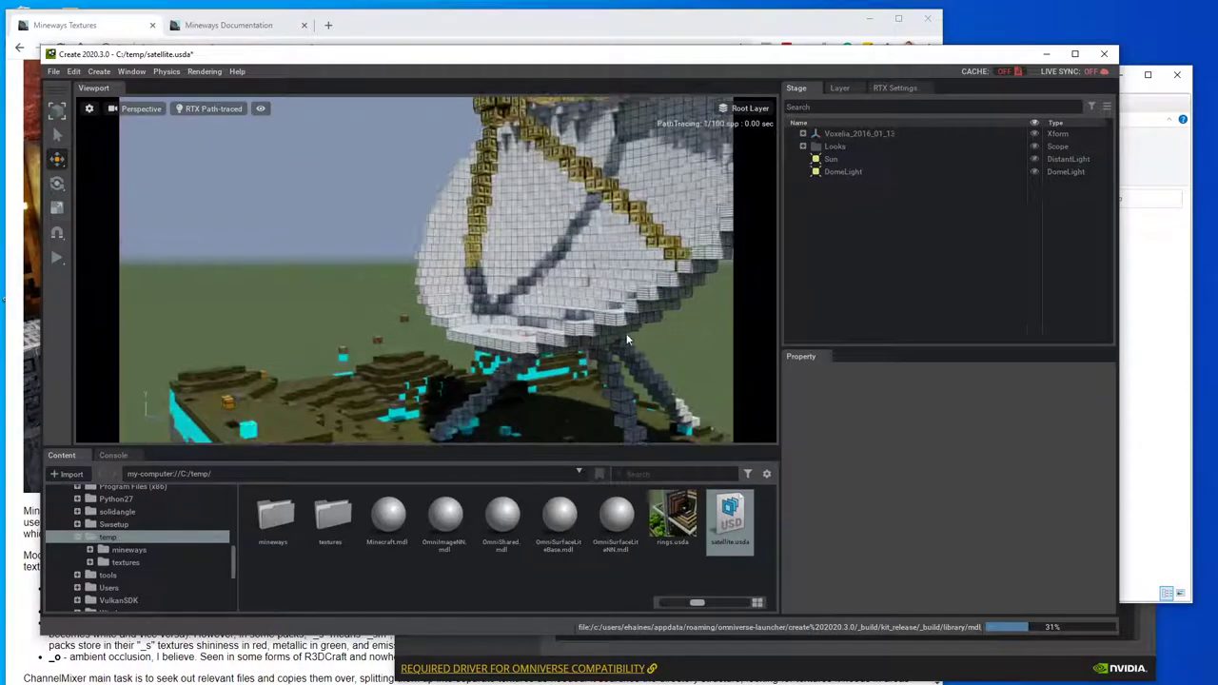
{"action": "mouse_move", "coordinate": [626, 333]}
{"action": "left_mouse_down", "text": "alt"}
{"action": "mouse_move", "coordinate": [693, 253]}
{"action": "mouse_move", "coordinate": [634, 335]}
{"action": "left_mouse_up", "text": "alt"}
{"action": "scroll", "coordinate": [672, 270], "scroll_direction": "up", "scroll_amount": 5}
{"action": "scroll", "coordinate": [634, 335], "scroll_direction": "down", "scroll_amount": 2}
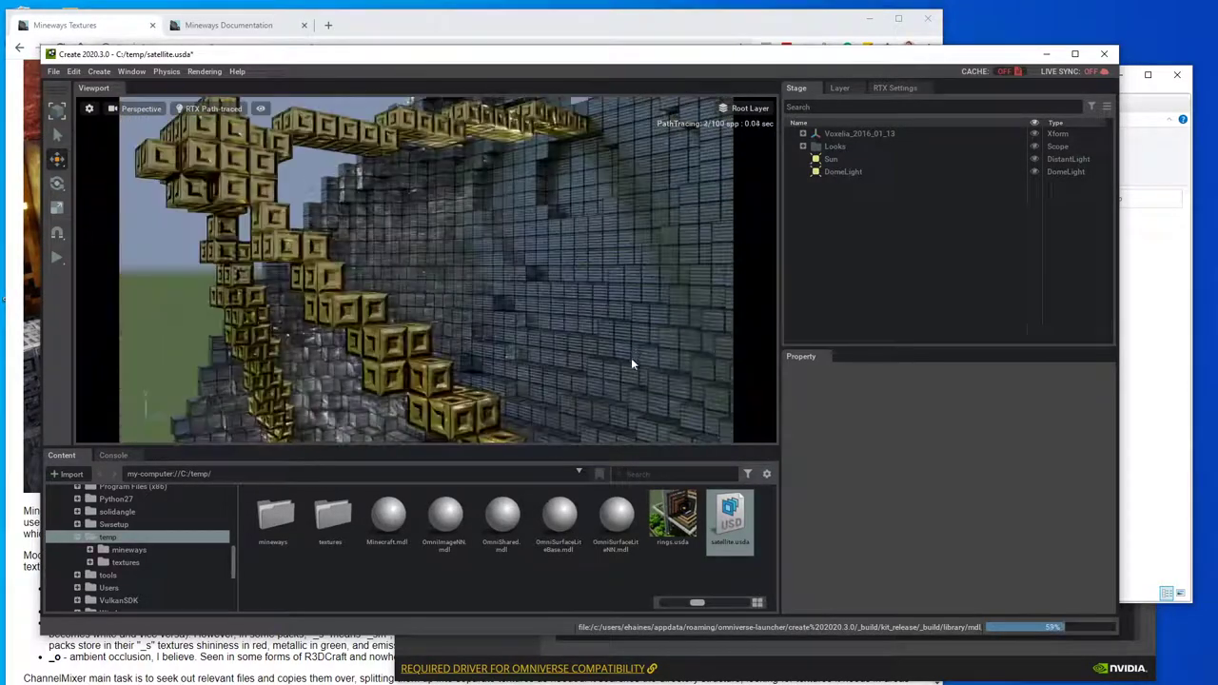
Step: Turn the camera down and move in close to the shiny gold blocks
{"action": "mouse_move", "coordinate": [631, 363]}
{"action": "right_mouse_down"}
{"action": "mouse_move", "coordinate": [622, 415]}
{"action": "mouse_move", "coordinate": [633, 393]}
{"action": "right_mouse_up"}
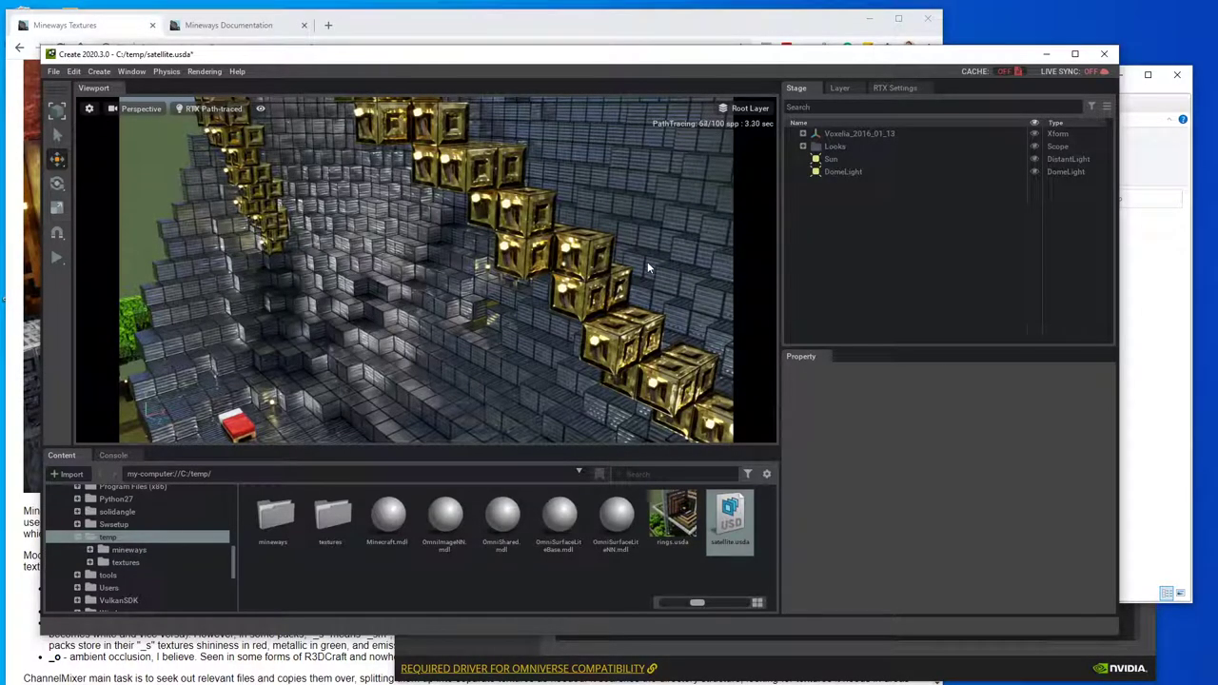
{"action": "right_click_drag", "start_coordinate": [646, 261], "coordinate": [657, 253]}
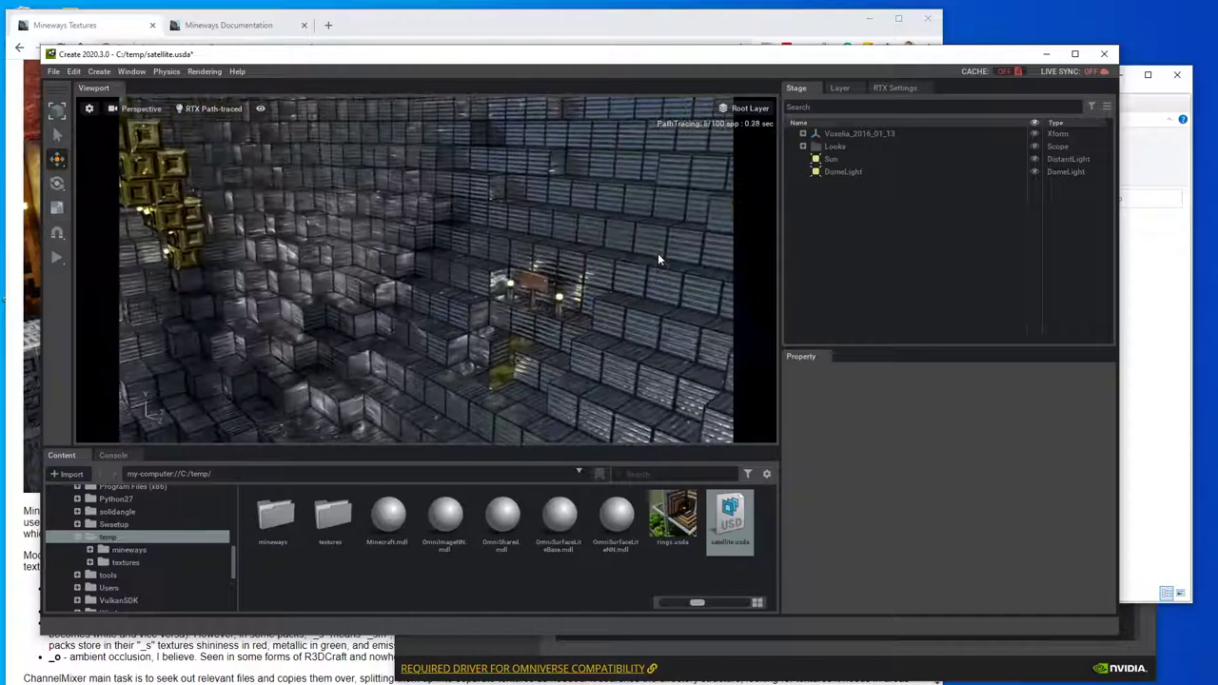
{"action": "scroll", "coordinate": [658, 253], "scroll_direction": "up", "scroll_amount": 3}
{"action": "scroll", "coordinate": [658, 253], "scroll_direction": "down", "scroll_amount": 3}
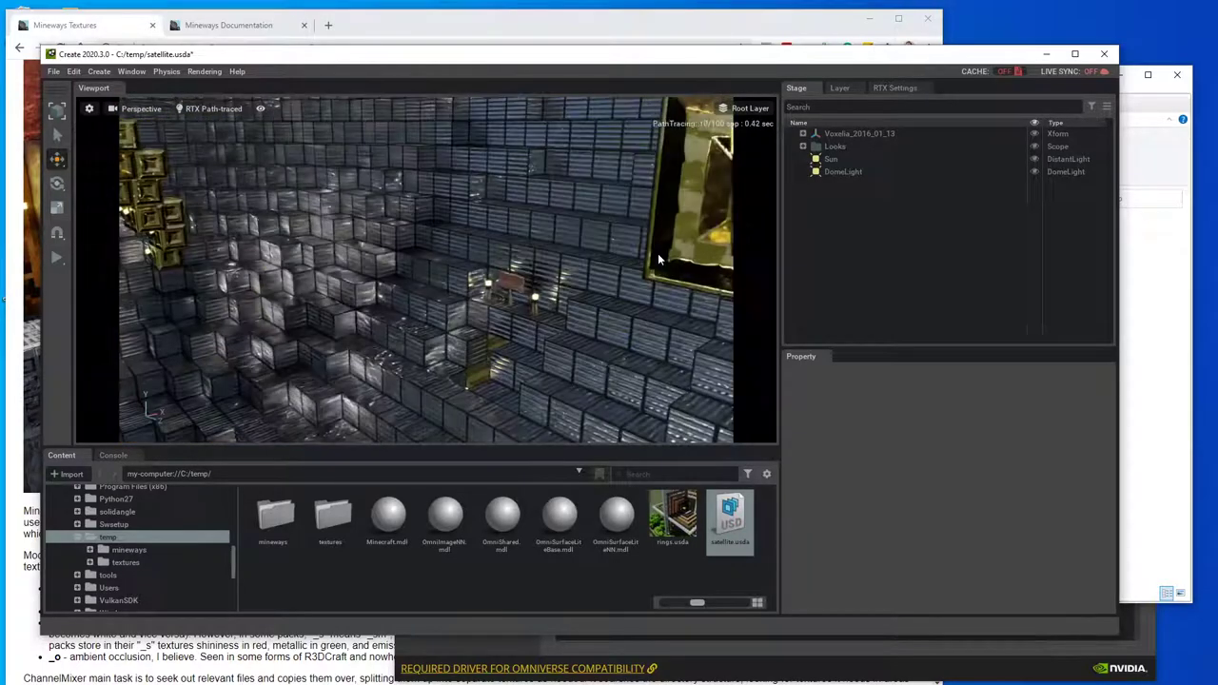
{"action": "left_click", "coordinate": [89, 107]}
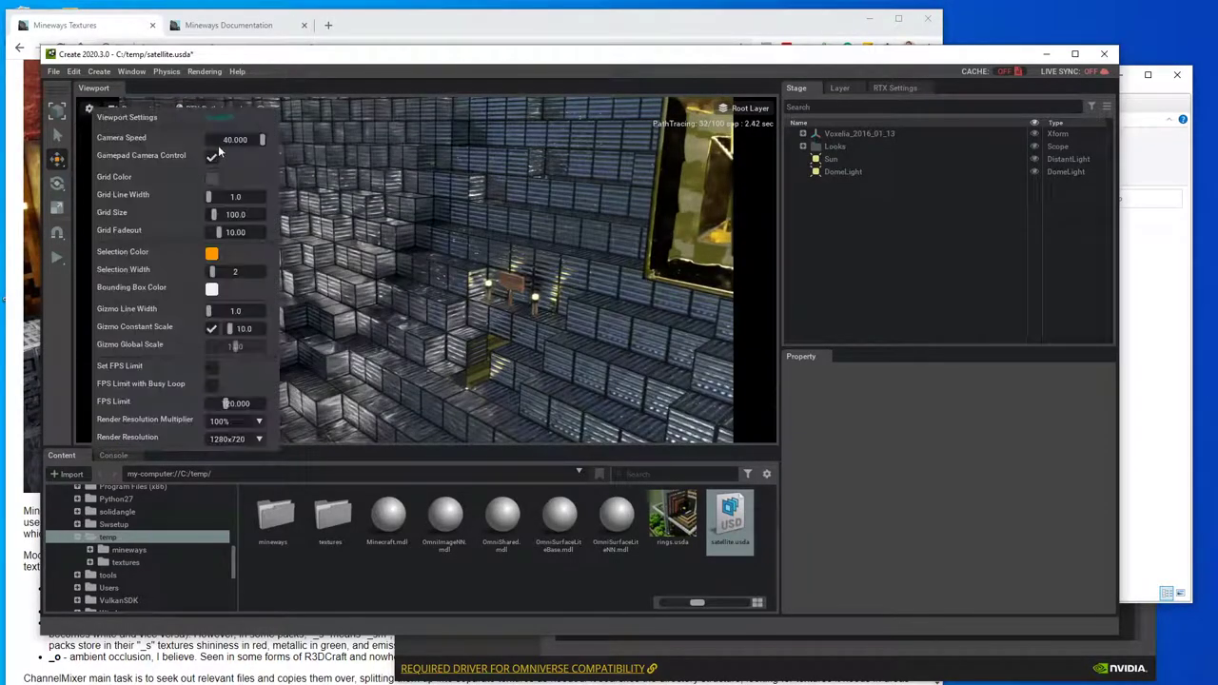
{"action": "left_click", "coordinate": [447, 237]}
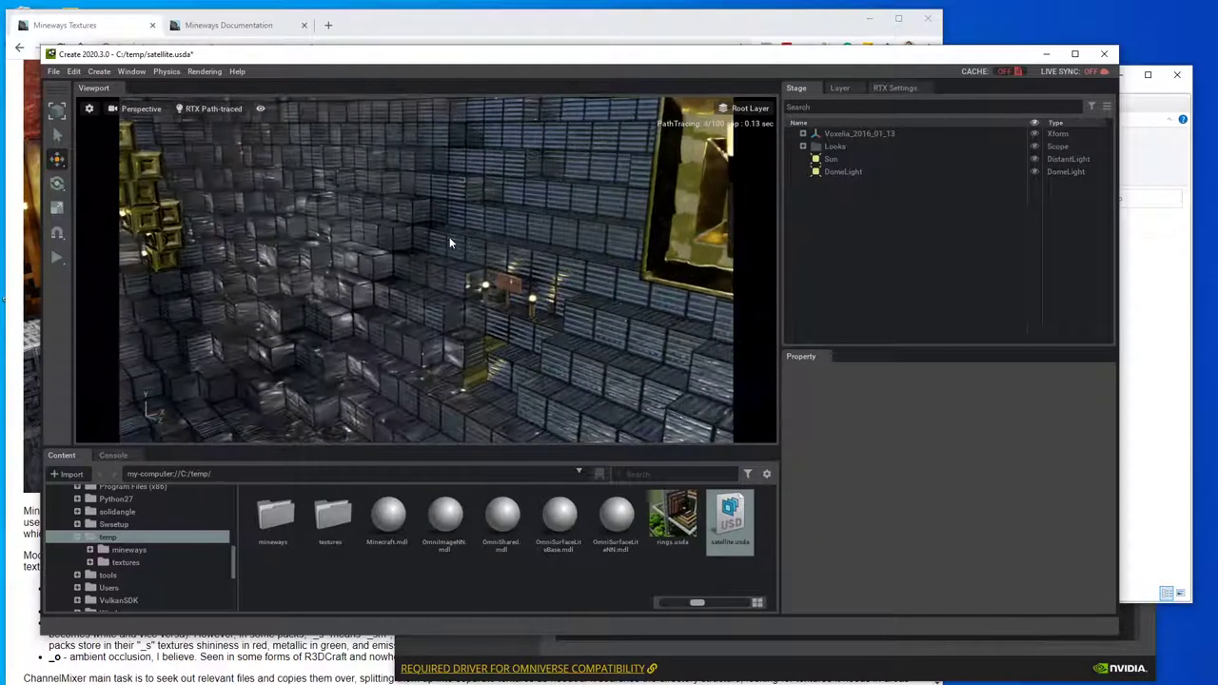
{"action": "mouse_move", "coordinate": [449, 237]}
{"action": "right_mouse_down"}
{"action": "mouse_move", "coordinate": [450, 215]}
{"action": "mouse_move", "coordinate": [590, 212]}
{"action": "mouse_move", "coordinate": [426, 229]}
{"action": "right_mouse_up"}
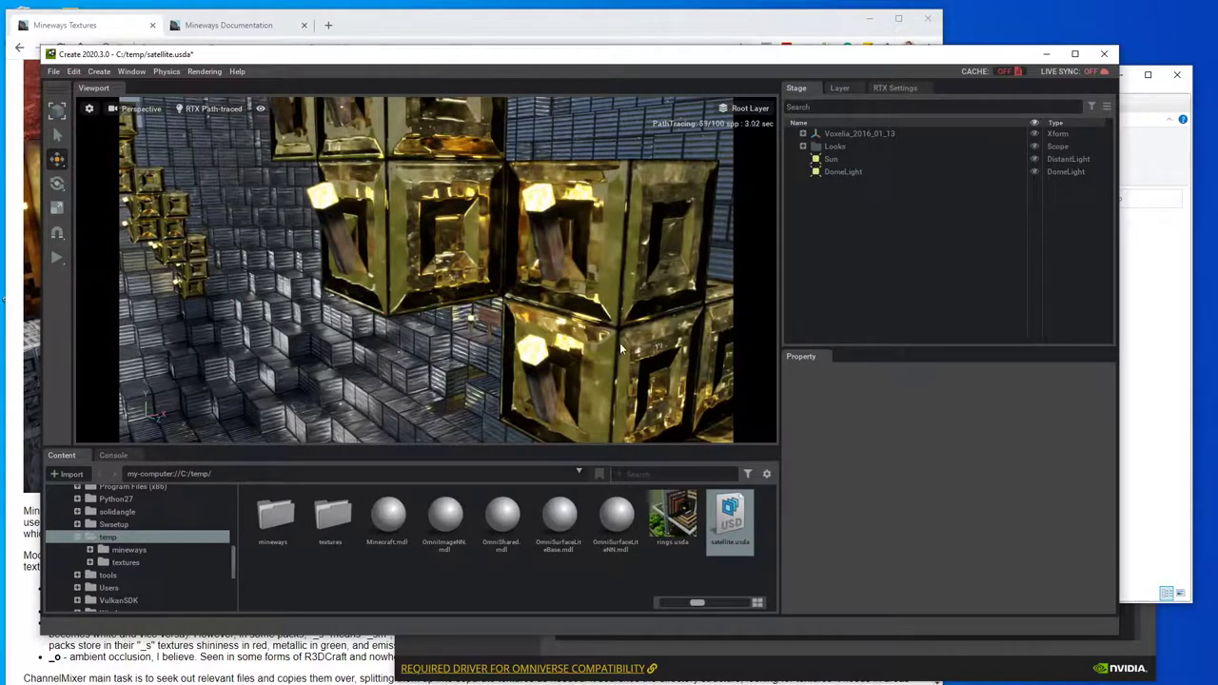
Step: Select a gold block and inspect its material's properties
{"action": "left_click", "coordinate": [663, 270]}
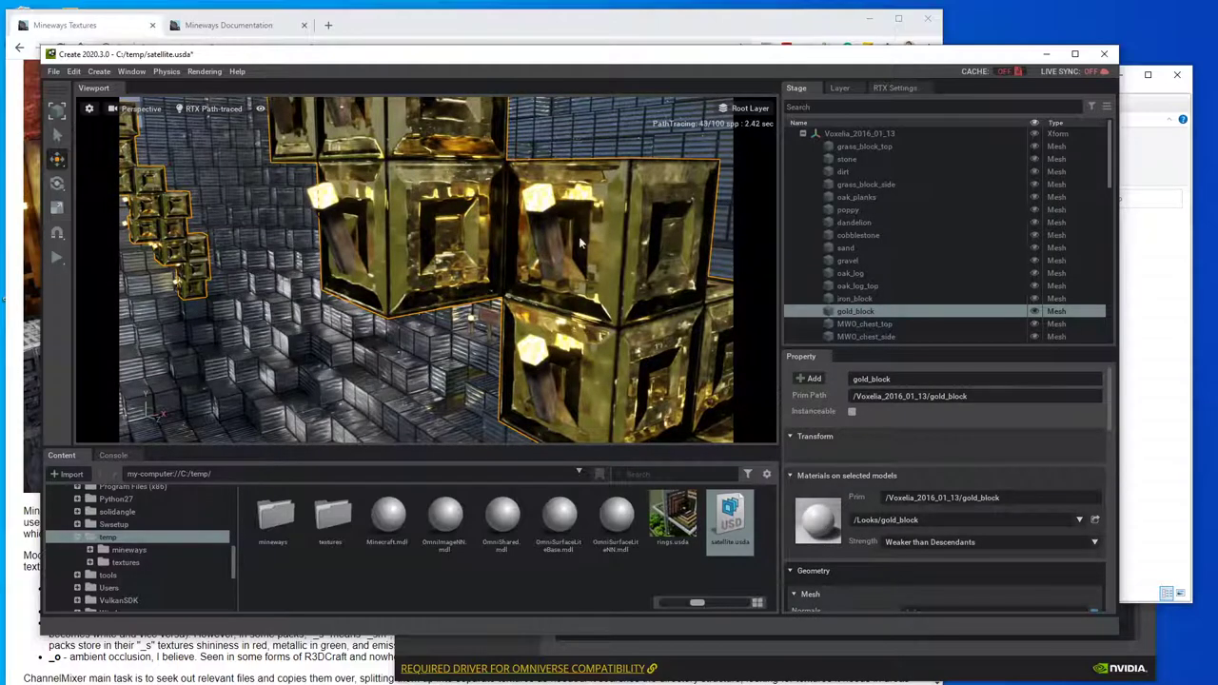
{"action": "left_click", "coordinate": [818, 523]}
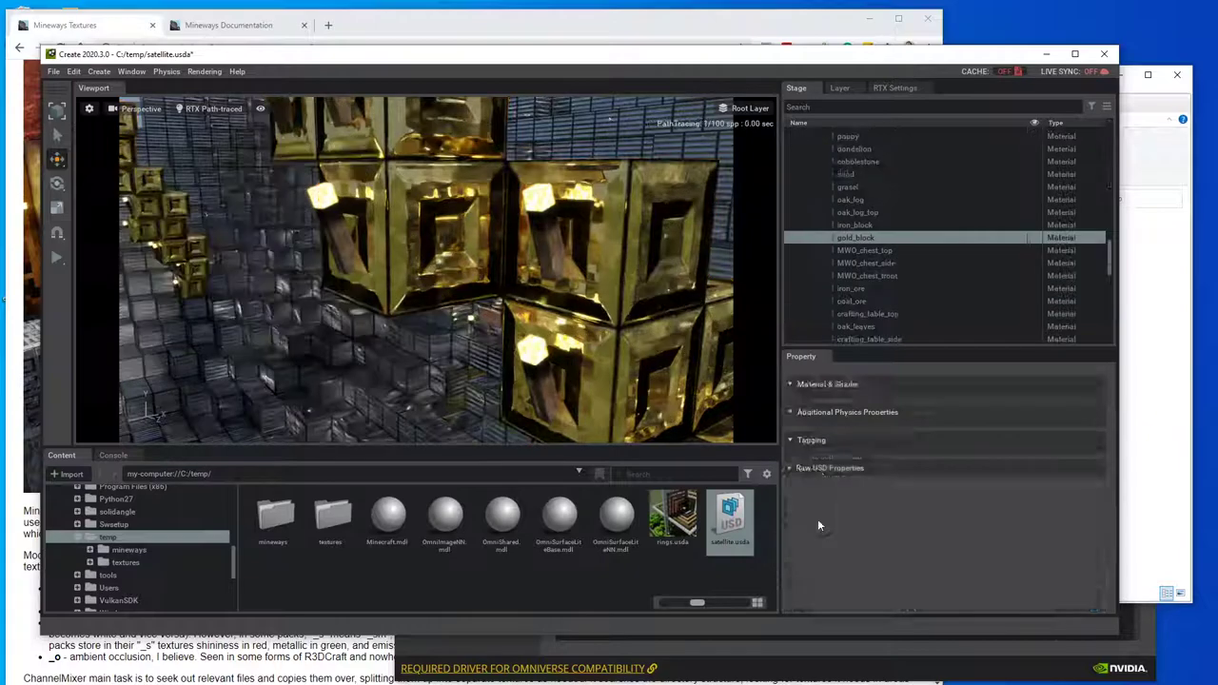
{"action": "scroll", "coordinate": [852, 491], "scroll_direction": "down", "scroll_amount": 5}
{"action": "scroll", "coordinate": [869, 437], "scroll_direction": "down", "scroll_amount": 10}
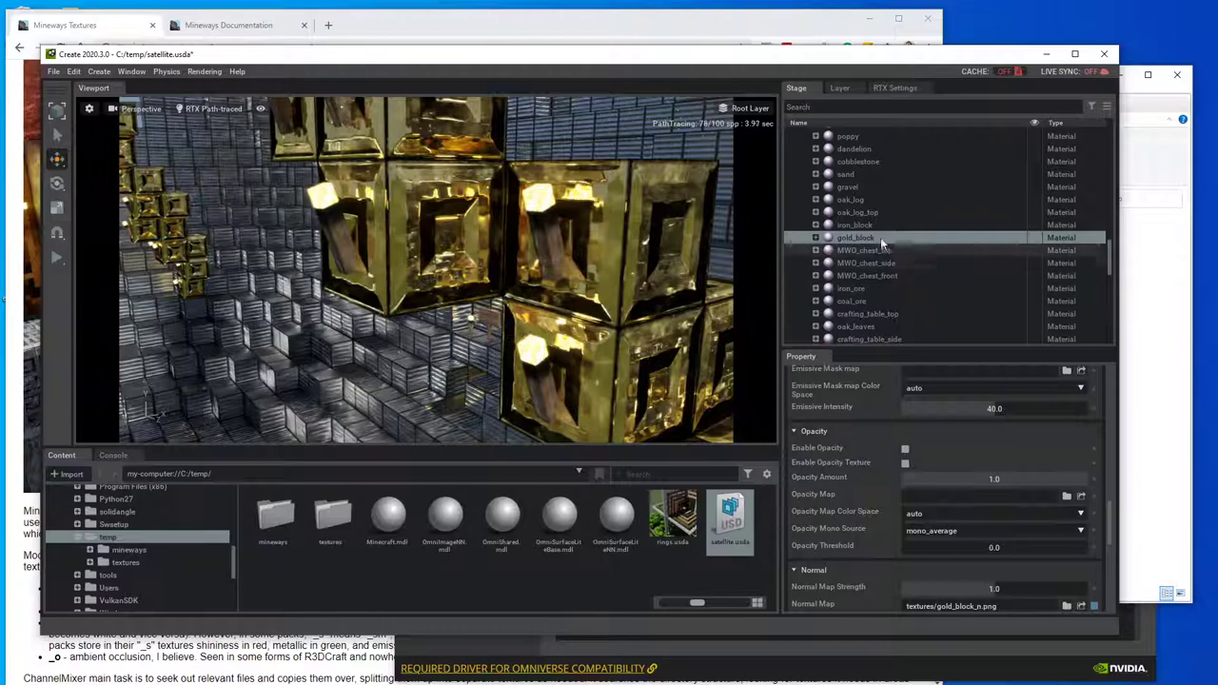
Step: Filter the Stage list by 'iron' and select the iron_block mesh and its material
{"action": "left_click", "coordinate": [838, 106]}
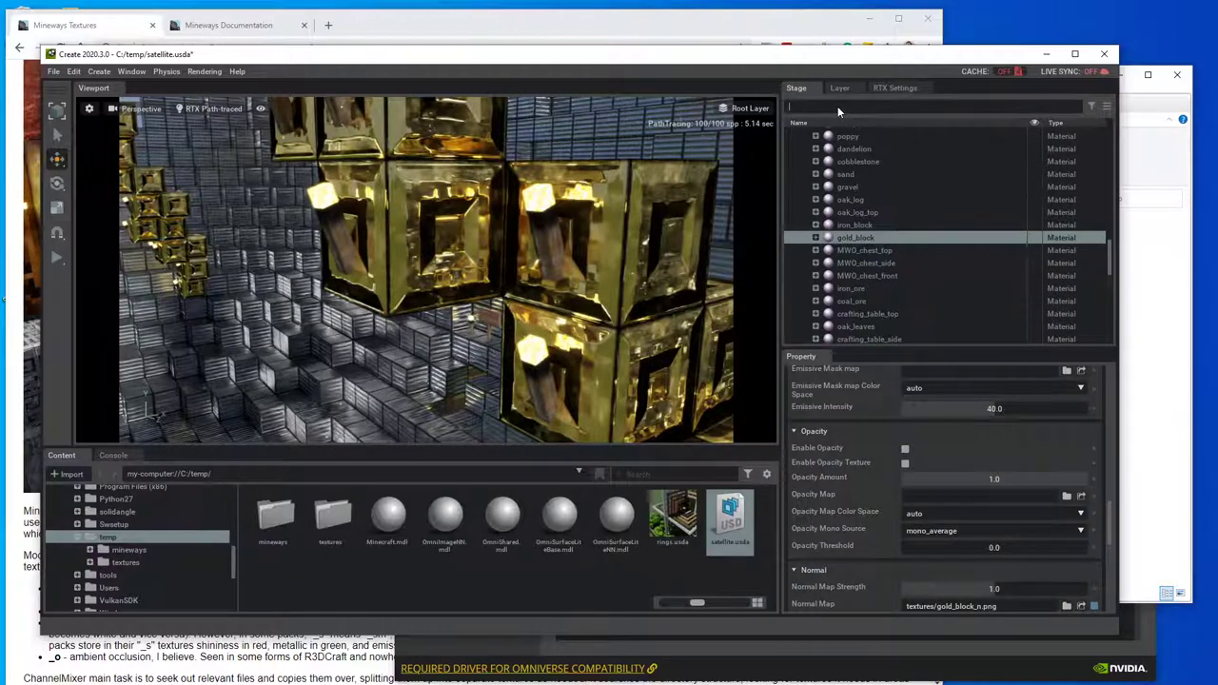
{"action": "type", "text": "iron"}
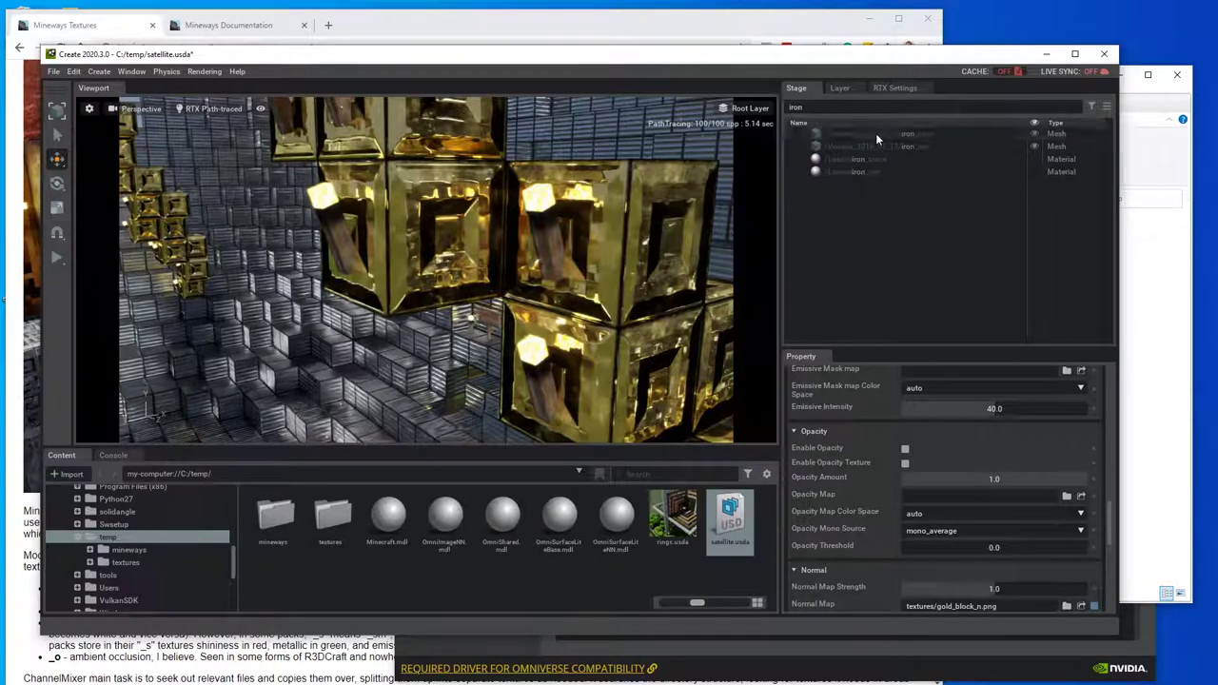
{"action": "left_click", "coordinate": [876, 133]}
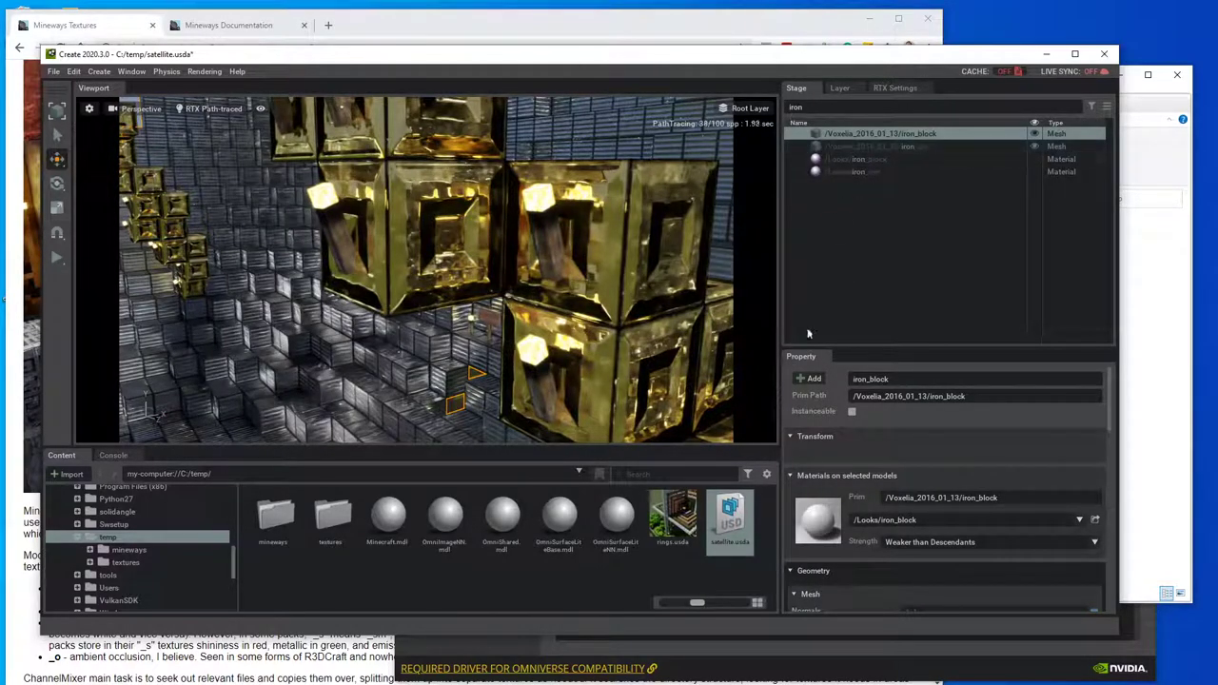
{"action": "left_click", "coordinate": [823, 534]}
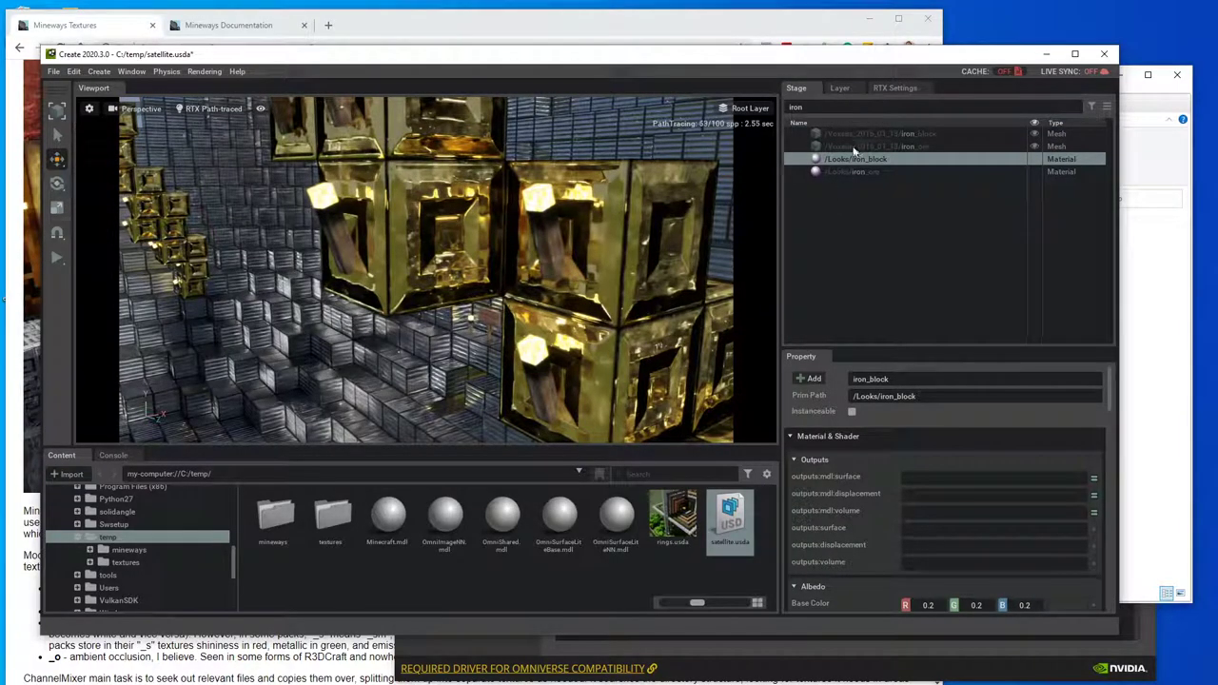
Step: Switch the RTX renderer to Path-Traced
{"action": "left_click", "coordinate": [902, 88]}
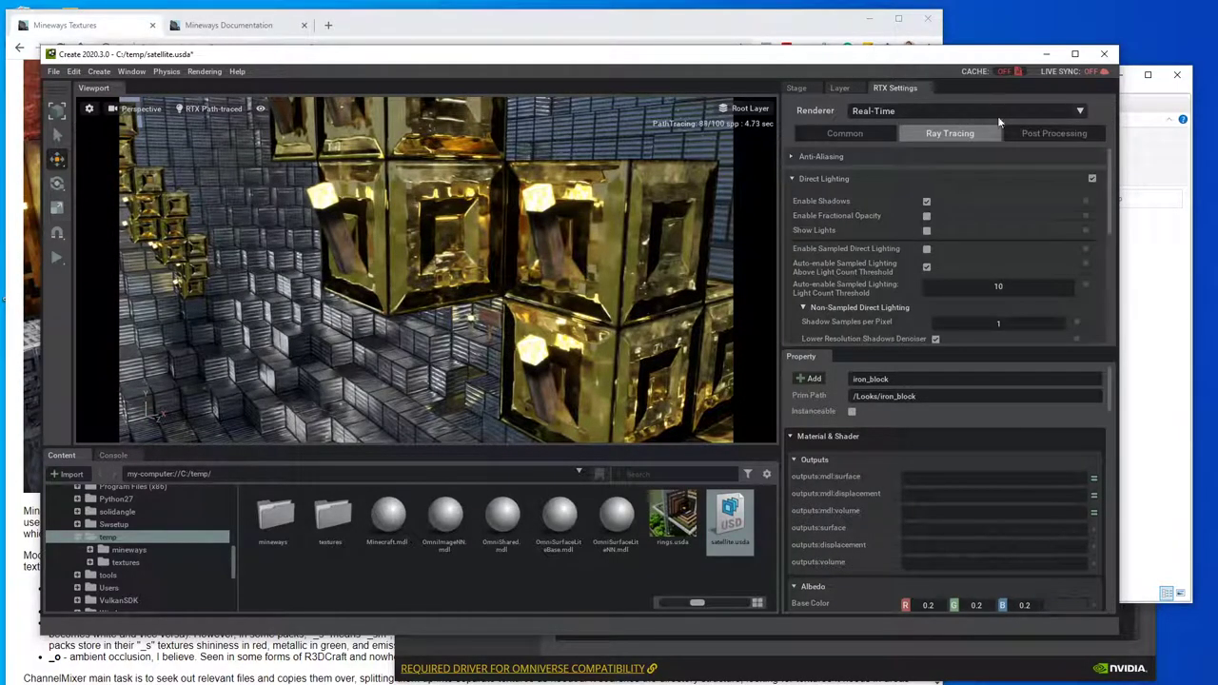
{"action": "left_click", "coordinate": [922, 115]}
{"action": "left_click", "coordinate": [894, 135]}
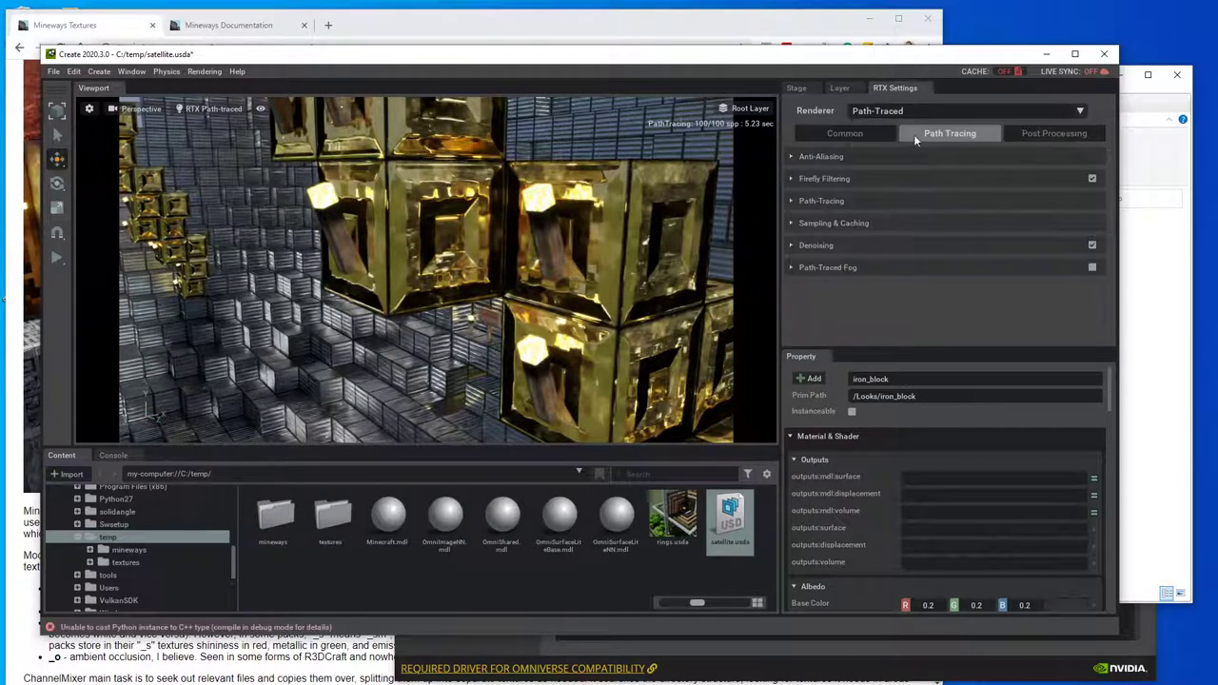
Step: Lower the Tone Mapping f-stop from 5.0 to 3.5 to brighten the render
{"action": "left_click", "coordinate": [1041, 134]}
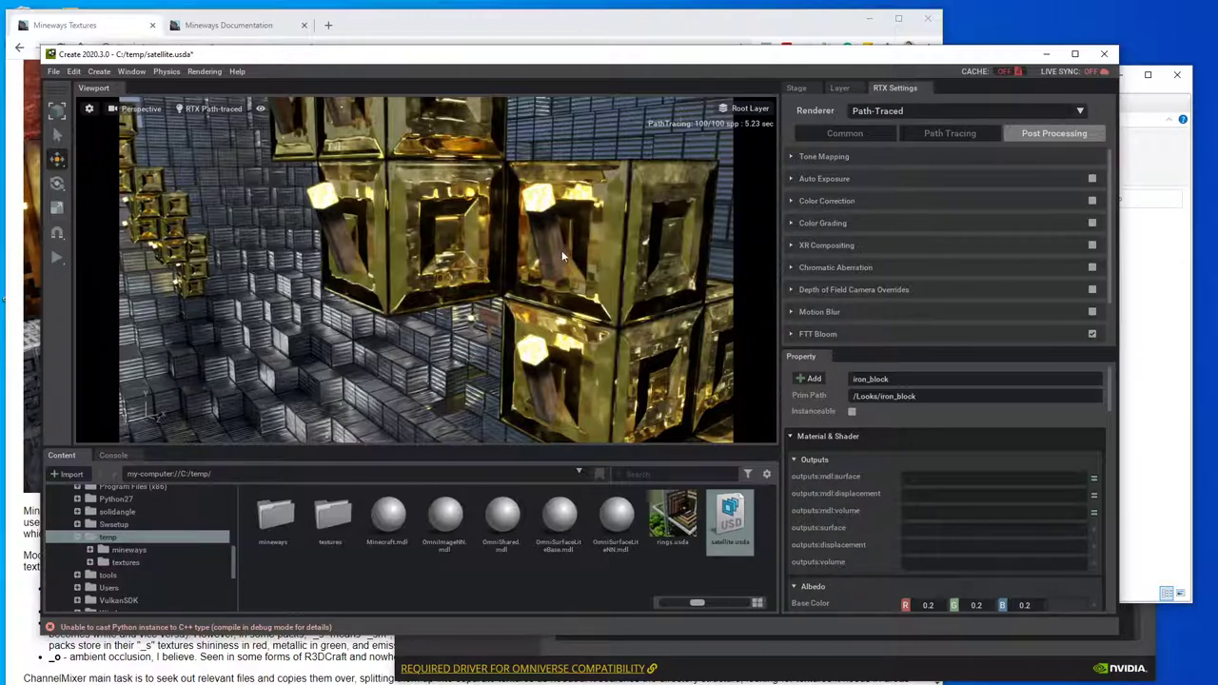
{"action": "left_click", "coordinate": [817, 181]}
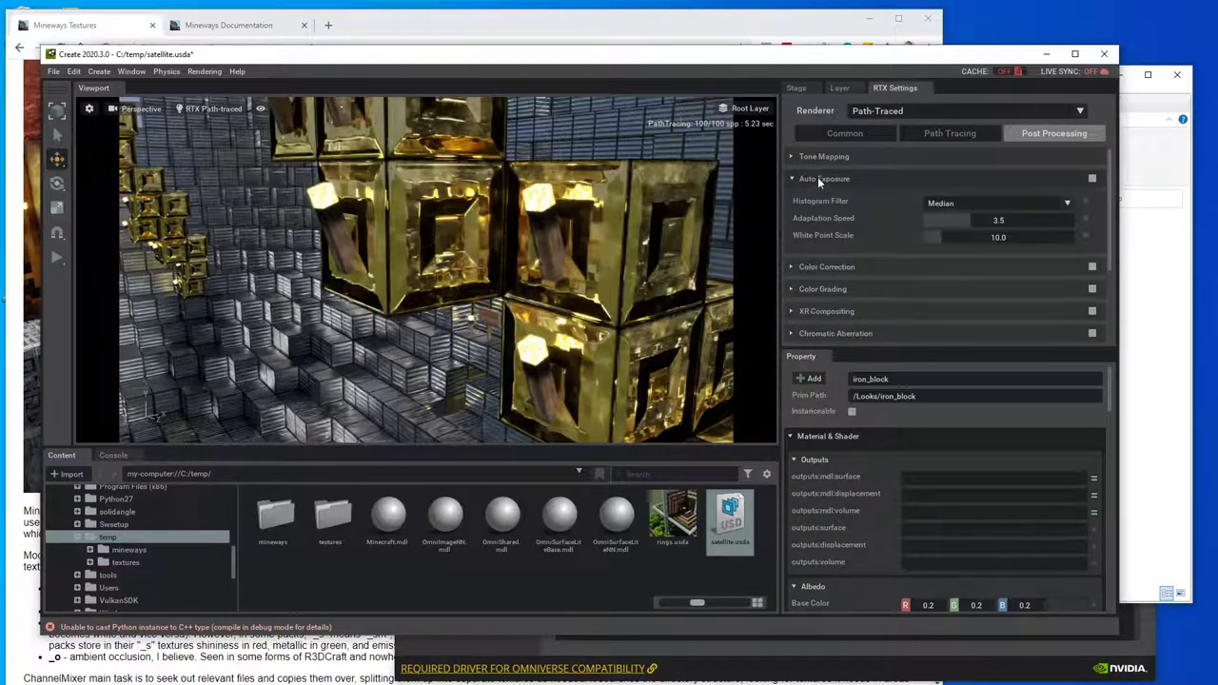
{"action": "left_click", "coordinate": [814, 180]}
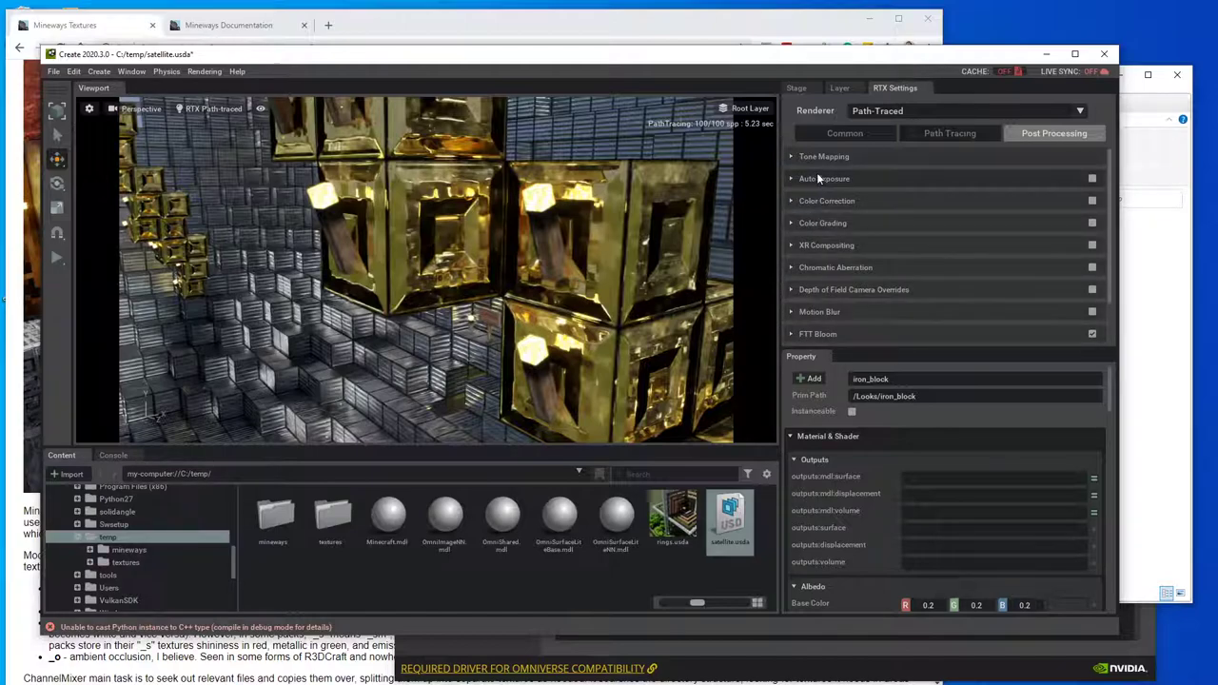
{"action": "left_click", "coordinate": [819, 175]}
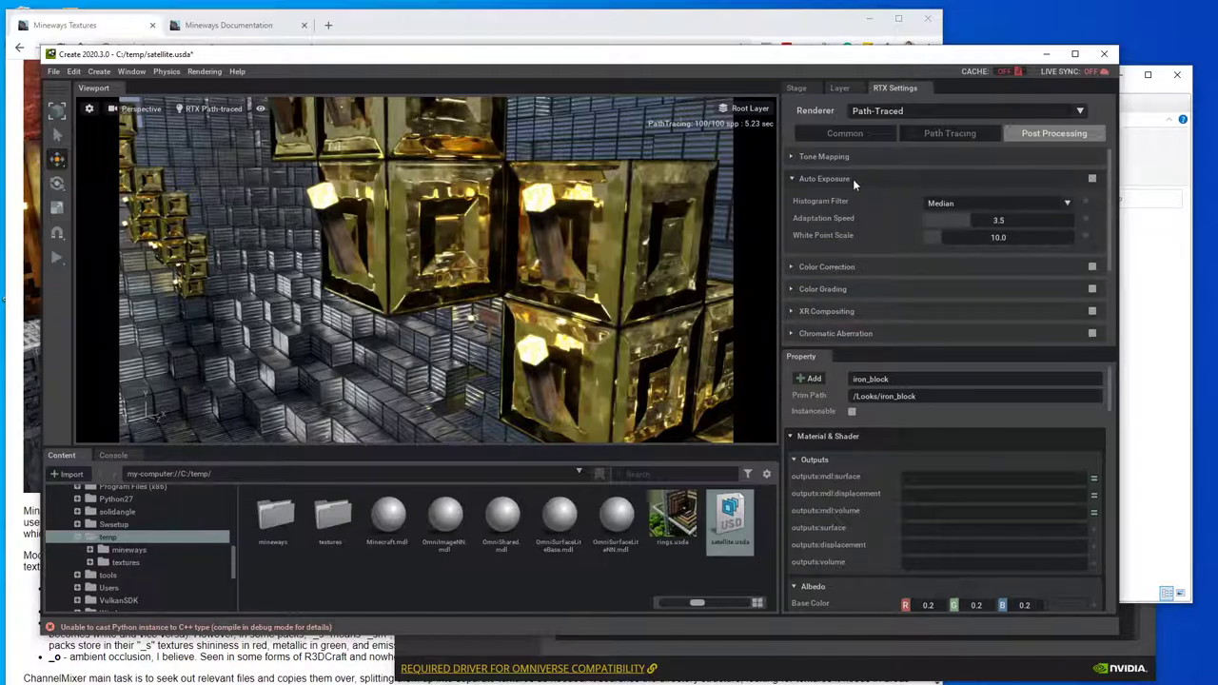
{"action": "left_click", "coordinate": [838, 179]}
{"action": "left_click", "coordinate": [832, 158]}
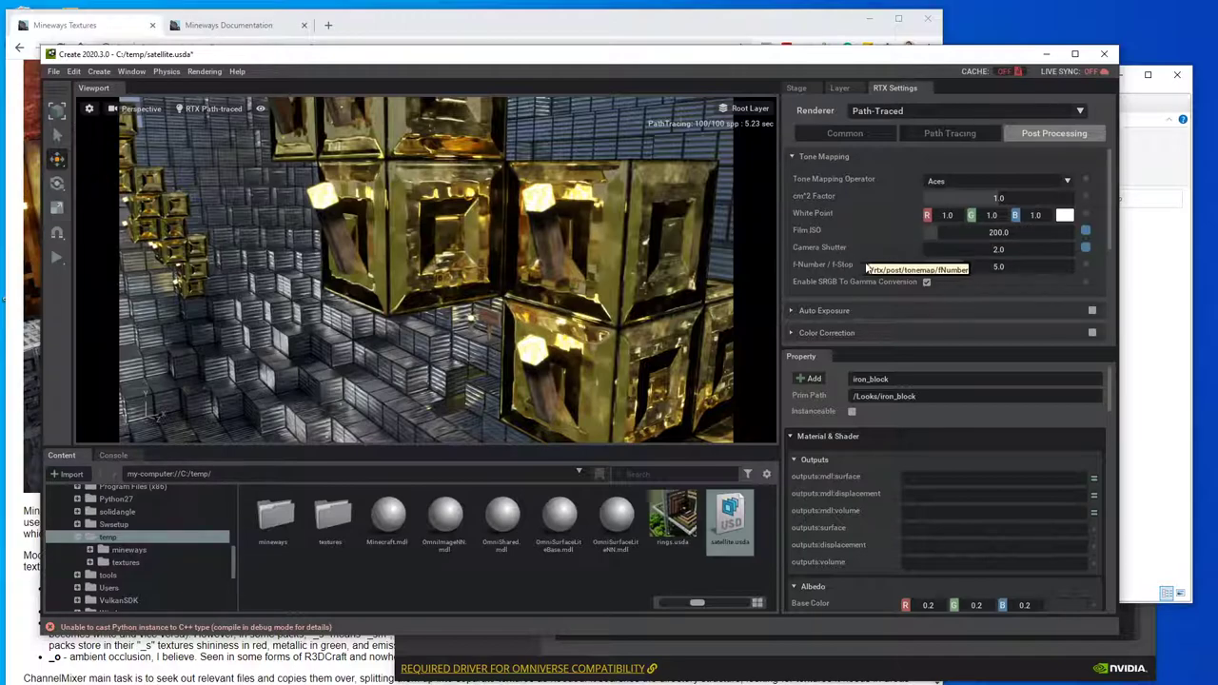
{"action": "left_click_drag", "start_coordinate": [973, 266], "coordinate": [946, 265]}
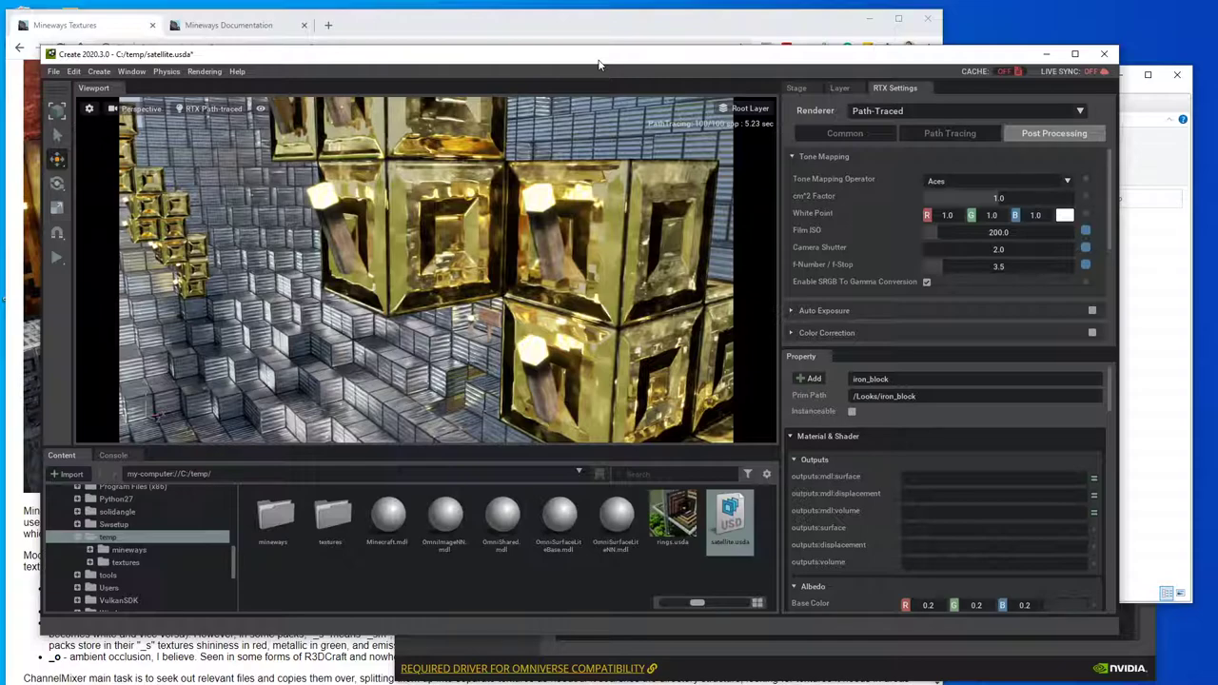
Step: Capture a viewport screenshot with F10 and view the Capture Screenshot preferences
{"action": "key", "text": "F10"}
{"action": "left_click", "coordinate": [73, 72]}
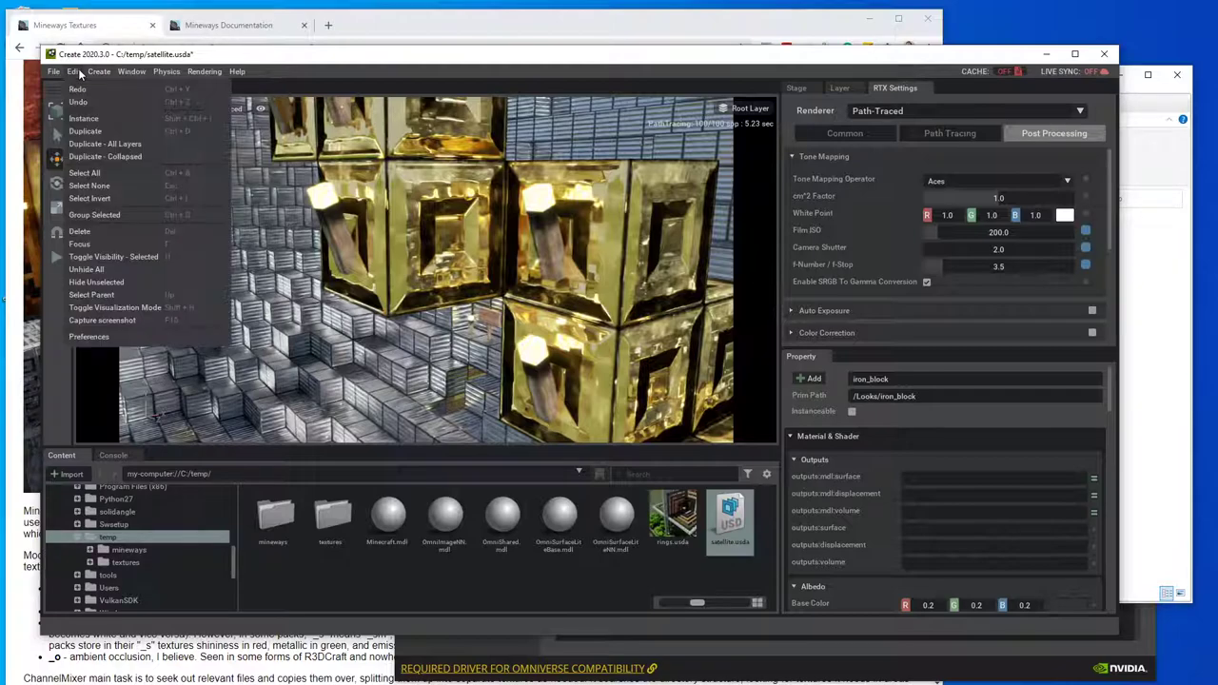
{"action": "left_click", "coordinate": [114, 337]}
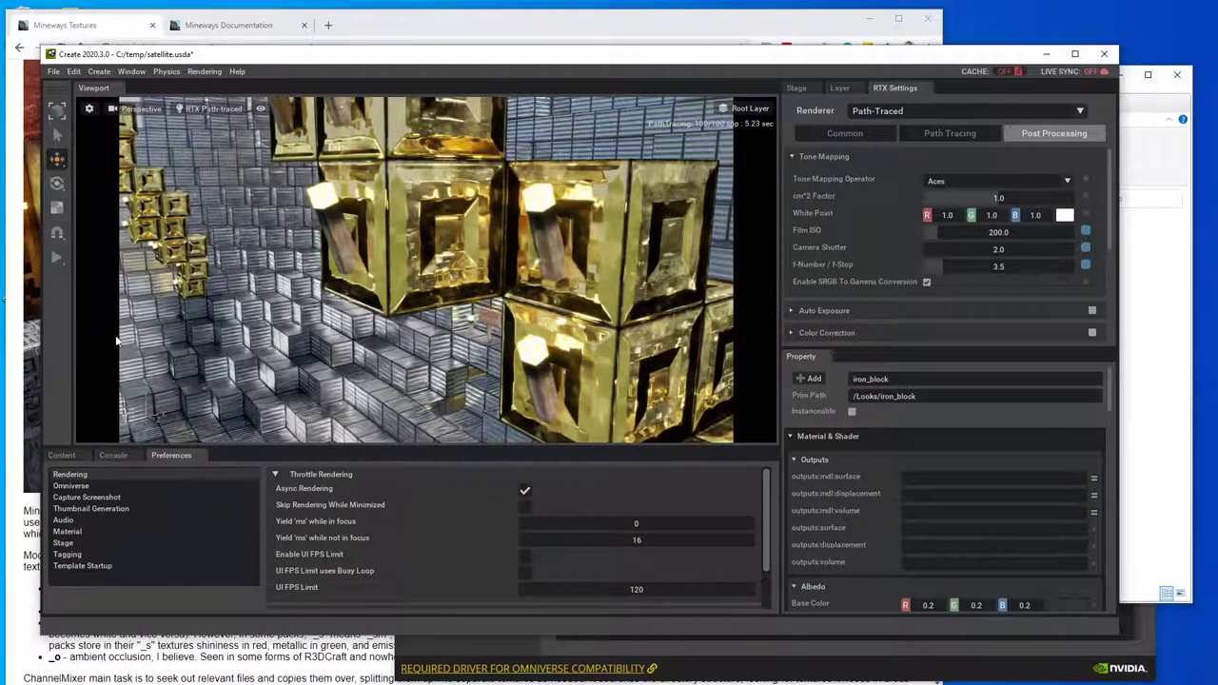
{"action": "left_click", "coordinate": [108, 498]}
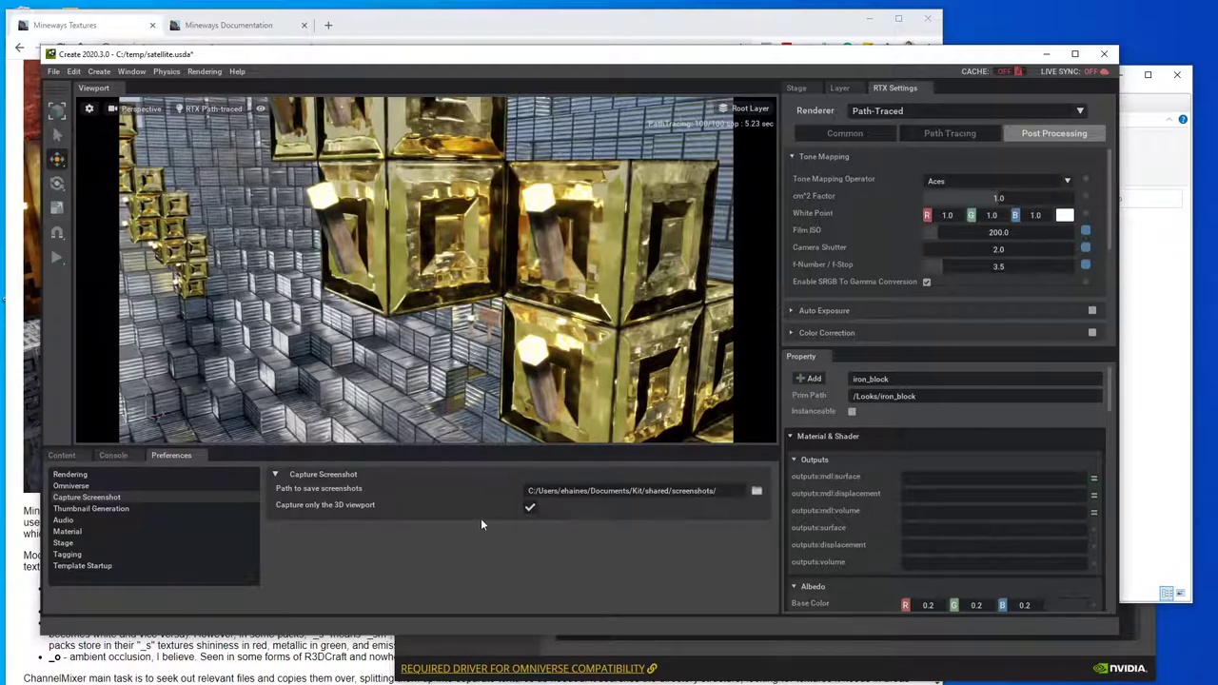
Step: Select the screenshot save path text in the Capture Screenshot preferences
{"action": "left_click", "coordinate": [74, 73]}
{"action": "left_click", "coordinate": [95, 503]}
{"action": "left_click_drag", "start_coordinate": [725, 487], "coordinate": [510, 495]}
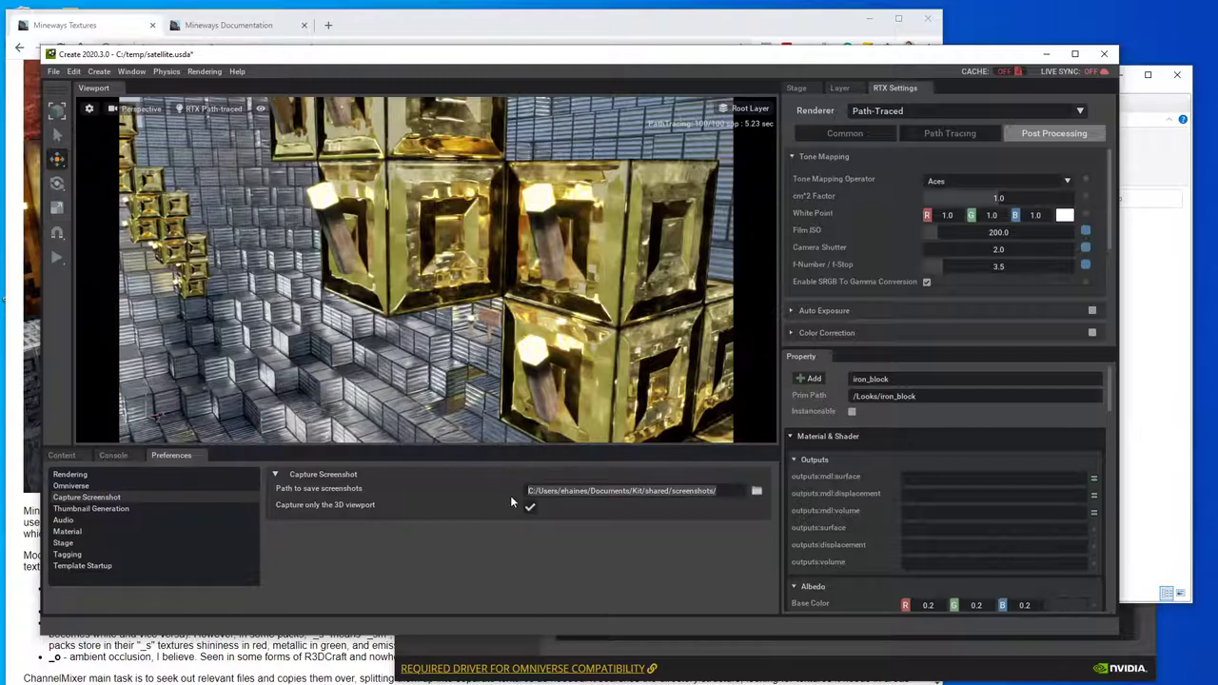
Step: Open the Kit shared screenshots folder in File Explorer and show it as Large icons
{"action": "key", "text": "alt+Tab"}
{"action": "key", "text": "alt+Tab"}
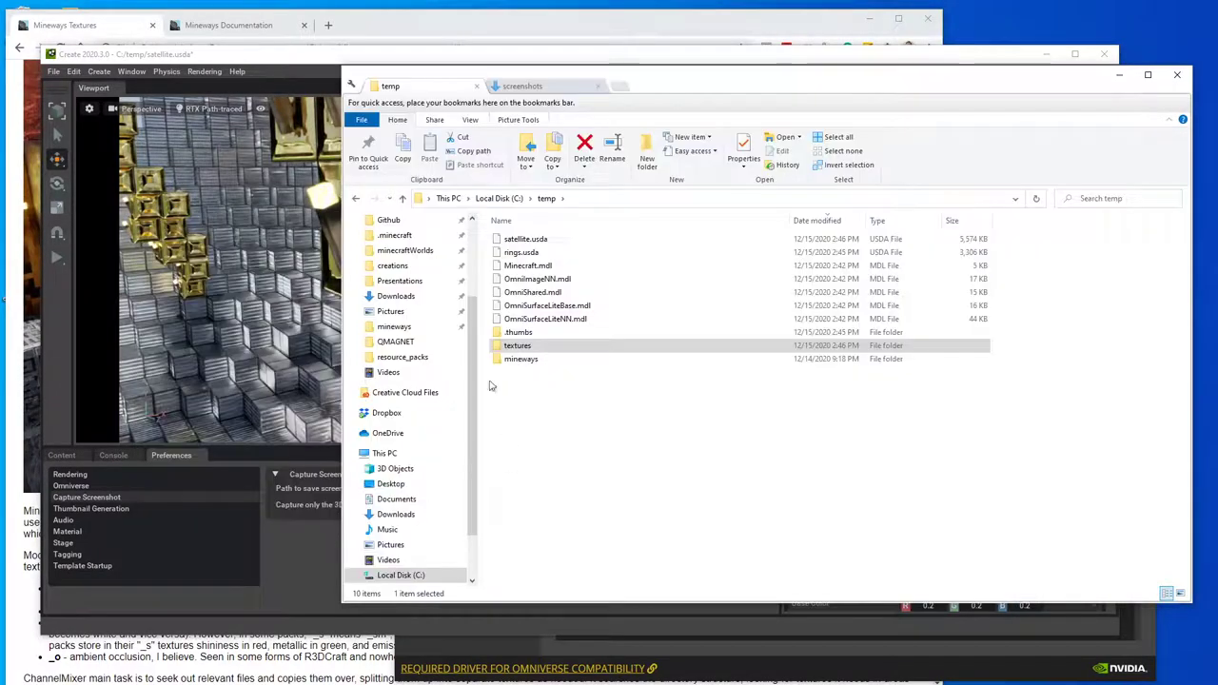
{"action": "left_click", "coordinate": [549, 92]}
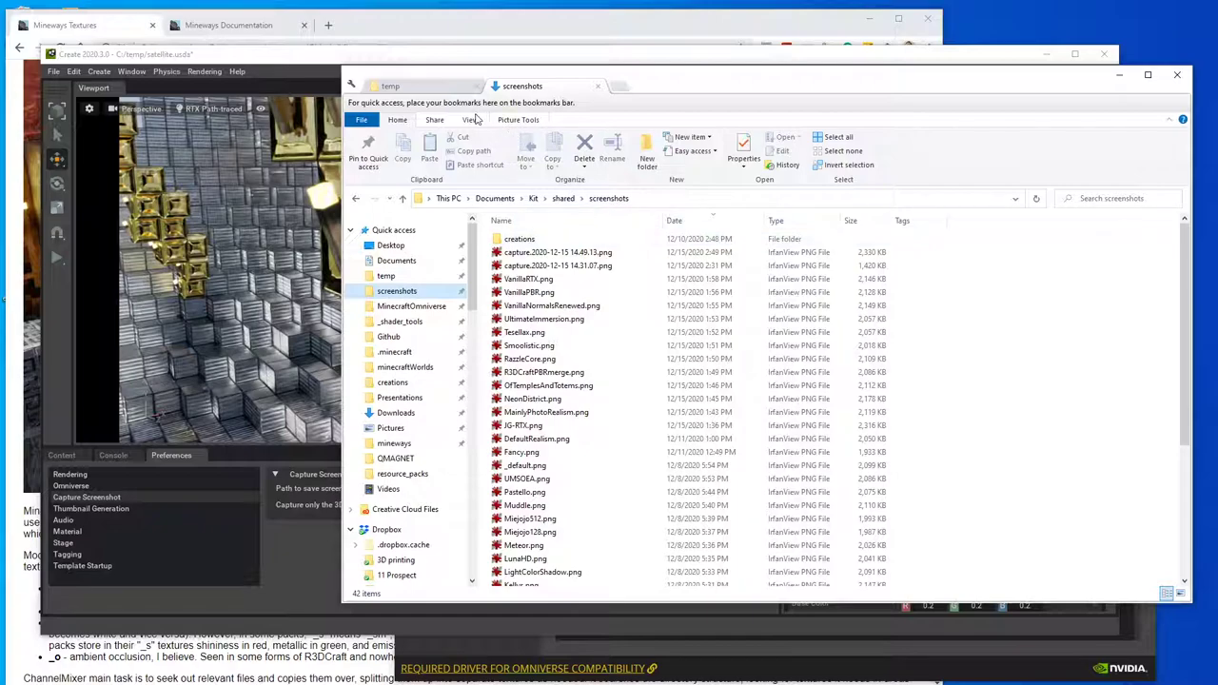
{"action": "left_click", "coordinate": [472, 119]}
{"action": "left_click", "coordinate": [545, 143]}
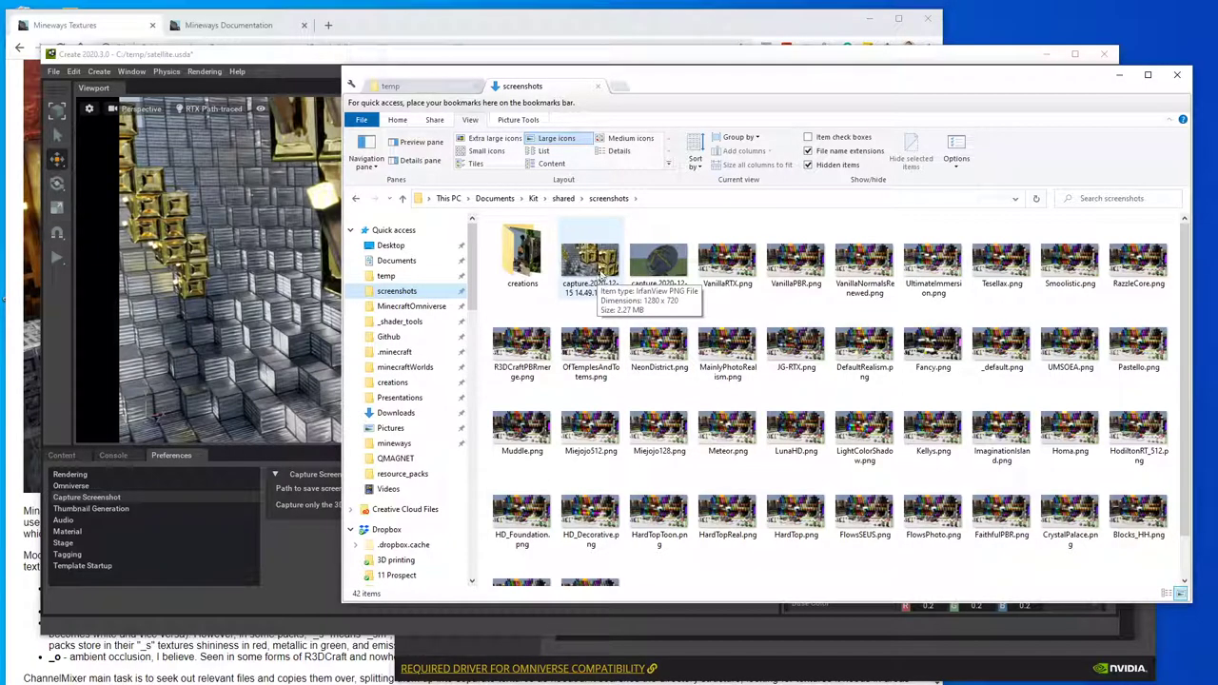
Step: Preview the two capture screenshots, including capture.2020-12-15 14.31.07.png
{"action": "double_click", "coordinate": [592, 272]}
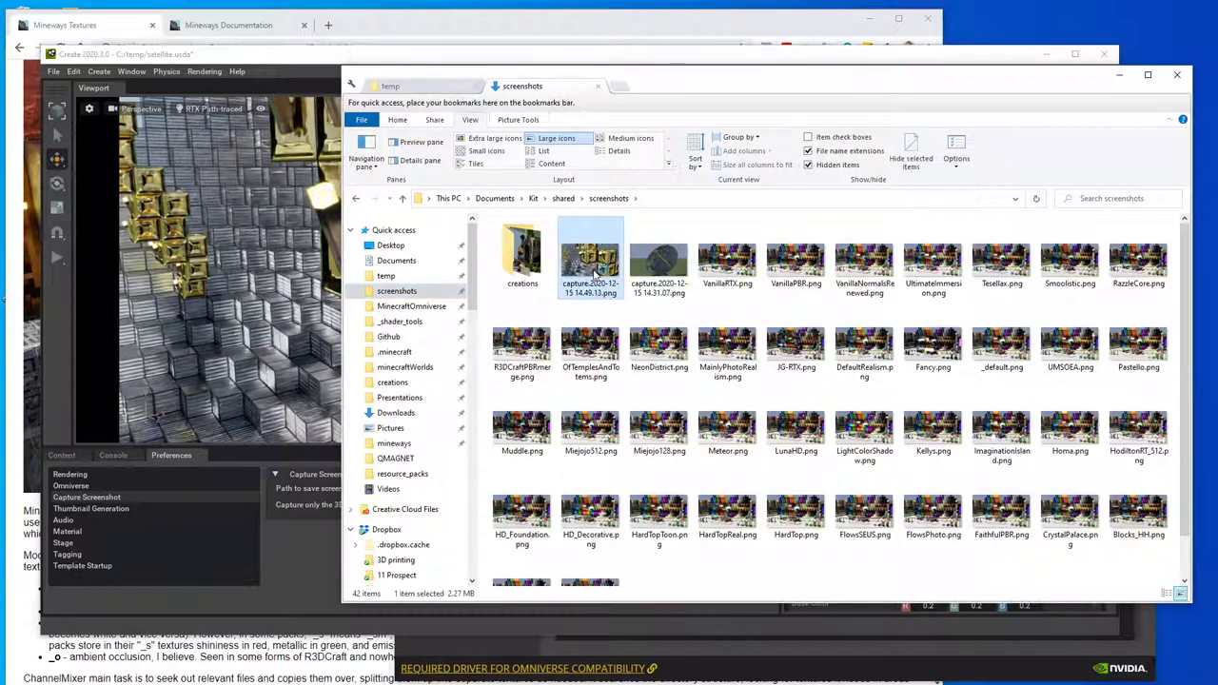
{"action": "left_click", "coordinate": [952, 82]}
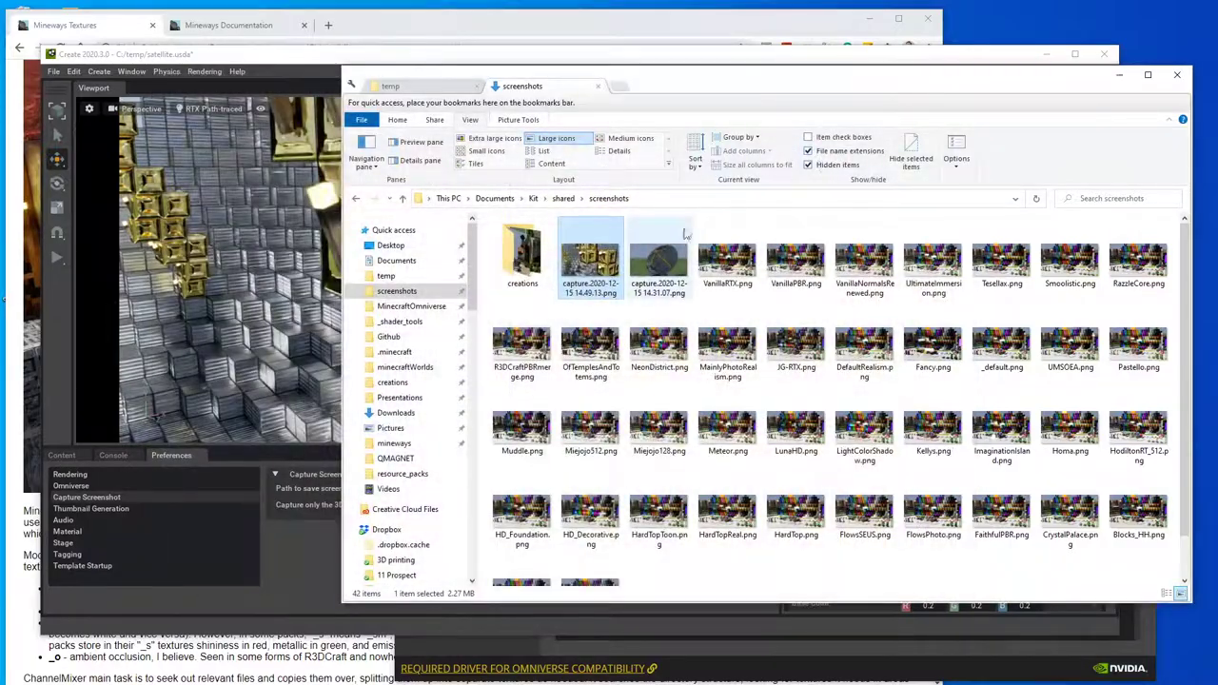
{"action": "double_click", "coordinate": [660, 257]}
{"action": "left_click", "coordinate": [952, 82]}
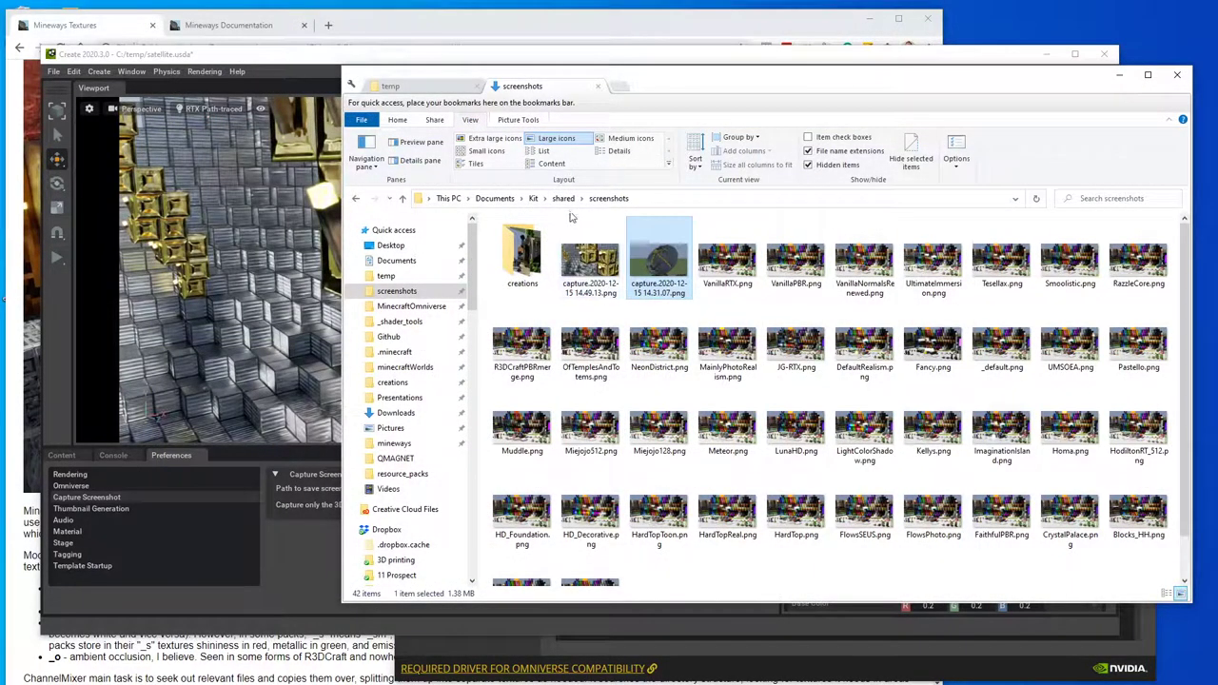
Step: Preview the VanillaRTX render, then scroll down the folder
{"action": "double_click", "coordinate": [735, 287]}
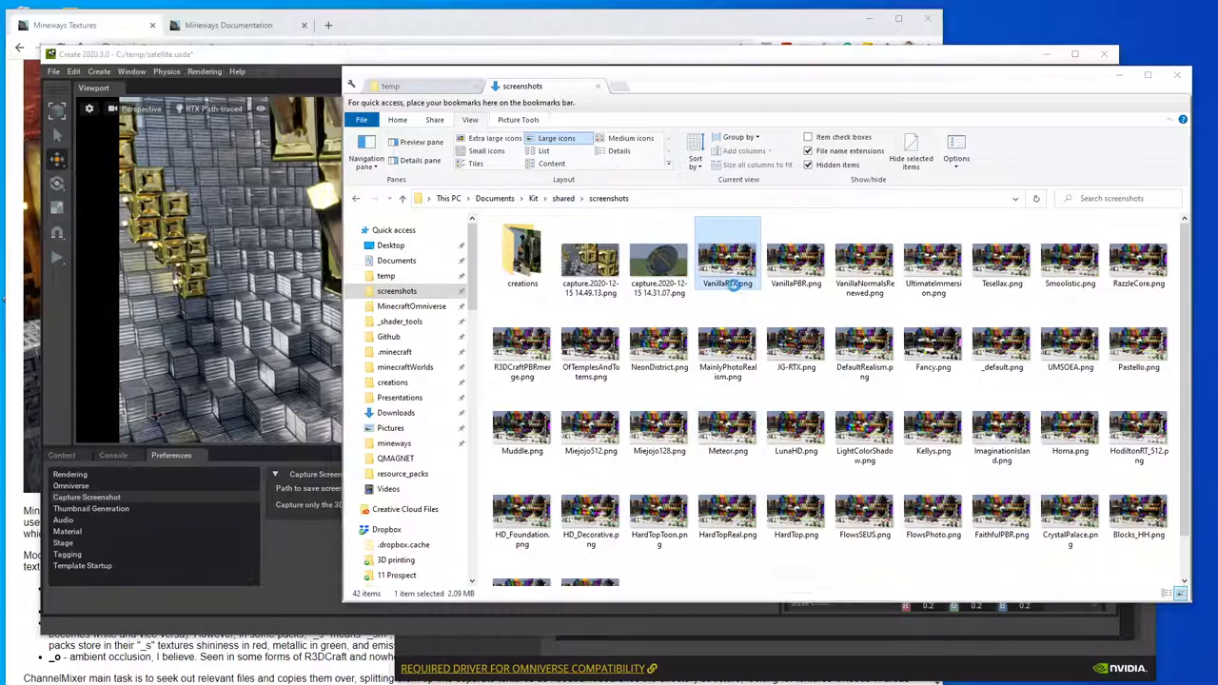
{"action": "key", "text": "space"}
{"action": "left_click", "coordinate": [724, 327]}
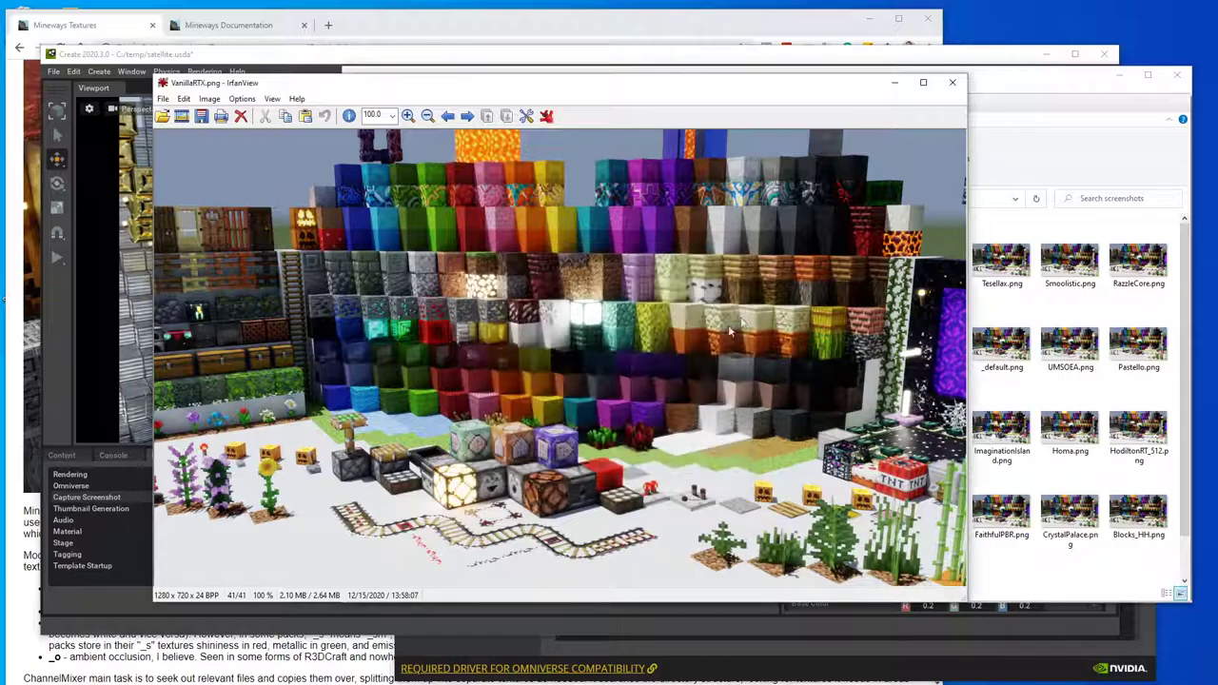
{"action": "left_click", "coordinate": [962, 89]}
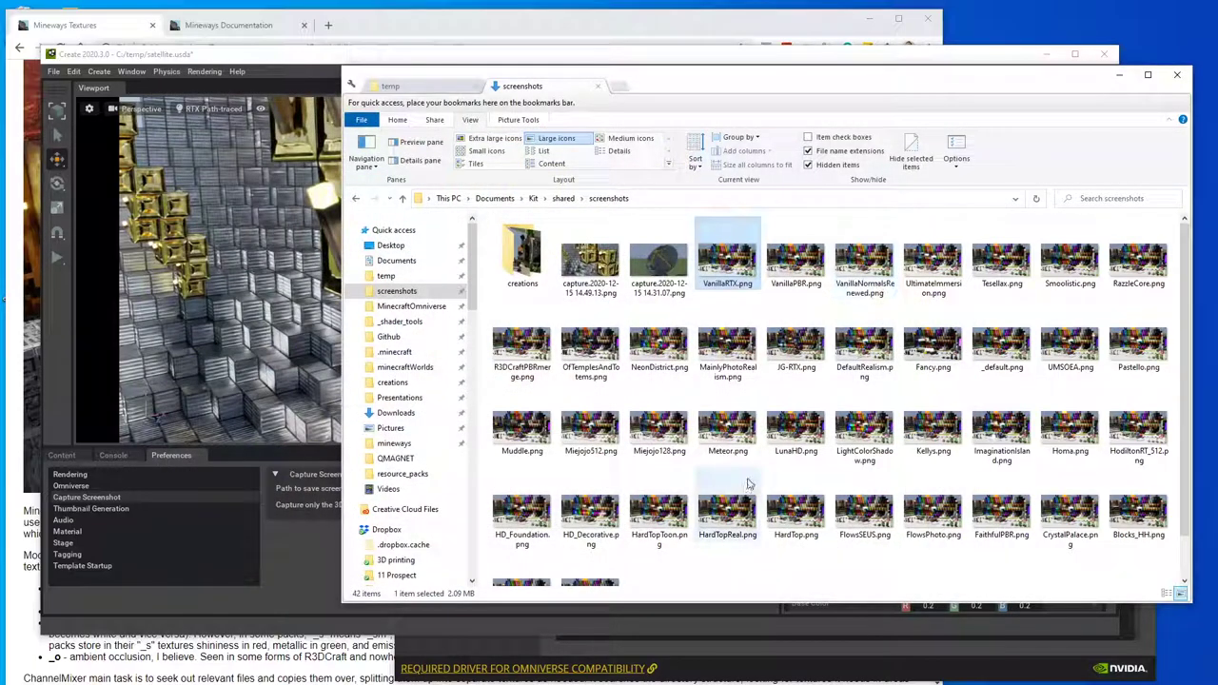
{"action": "scroll", "coordinate": [657, 538], "scroll_direction": "down", "scroll_amount": 1}
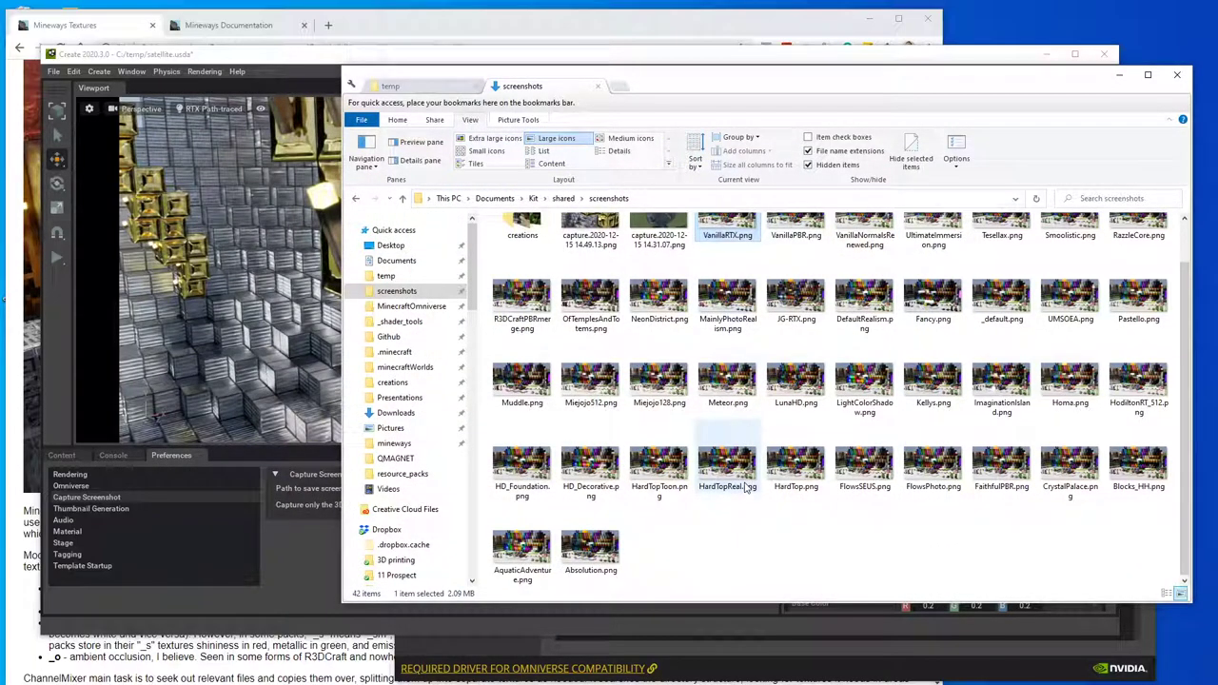
Step: View the renders in IrfanView from Absolution.png through Homa.png
{"action": "double_click", "coordinate": [590, 550]}
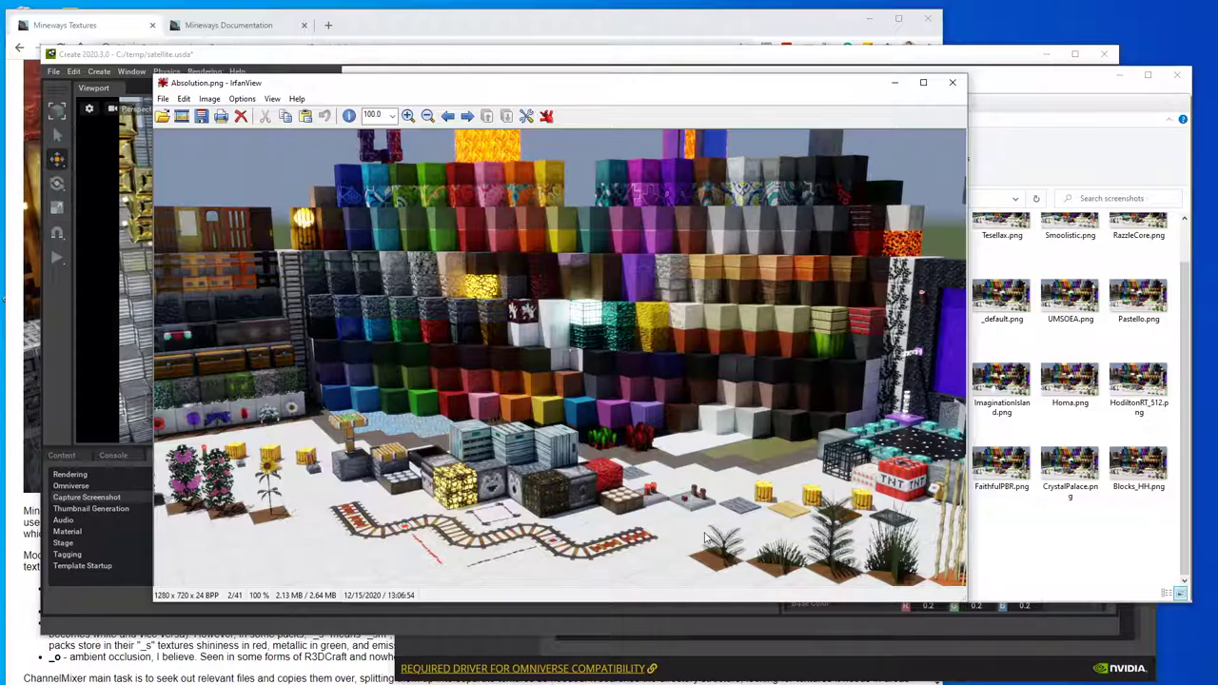
{"action": "key", "text": "space"}
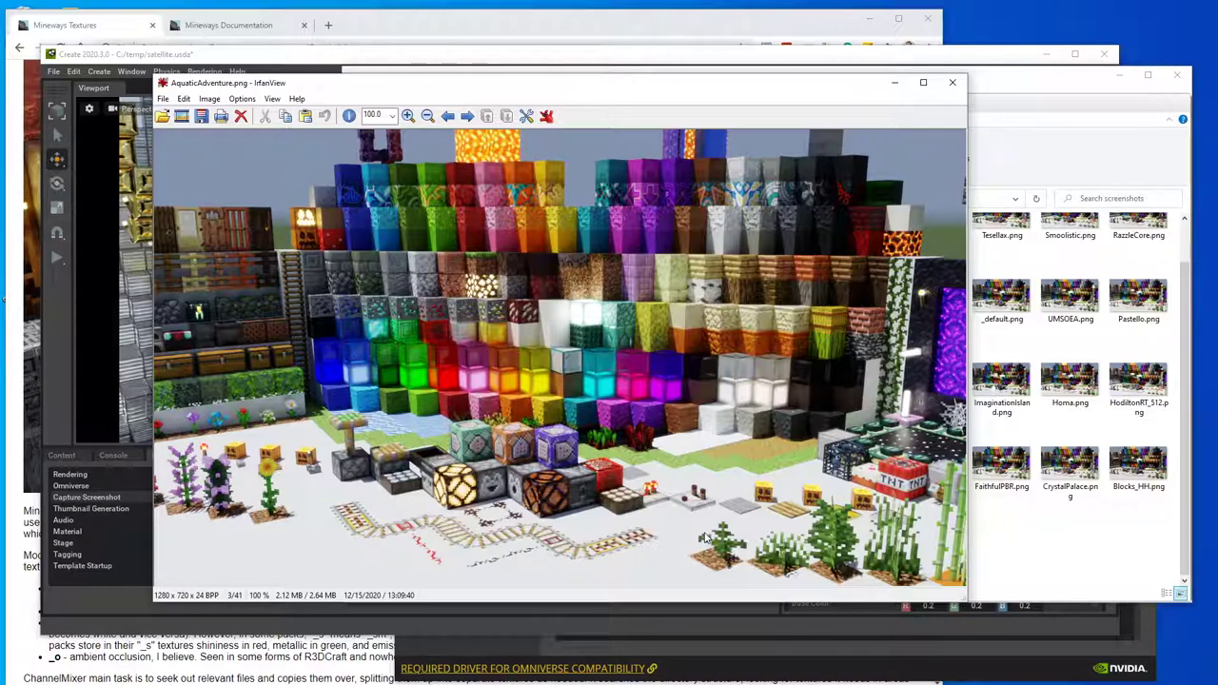
{"action": "key", "text": "Right"}
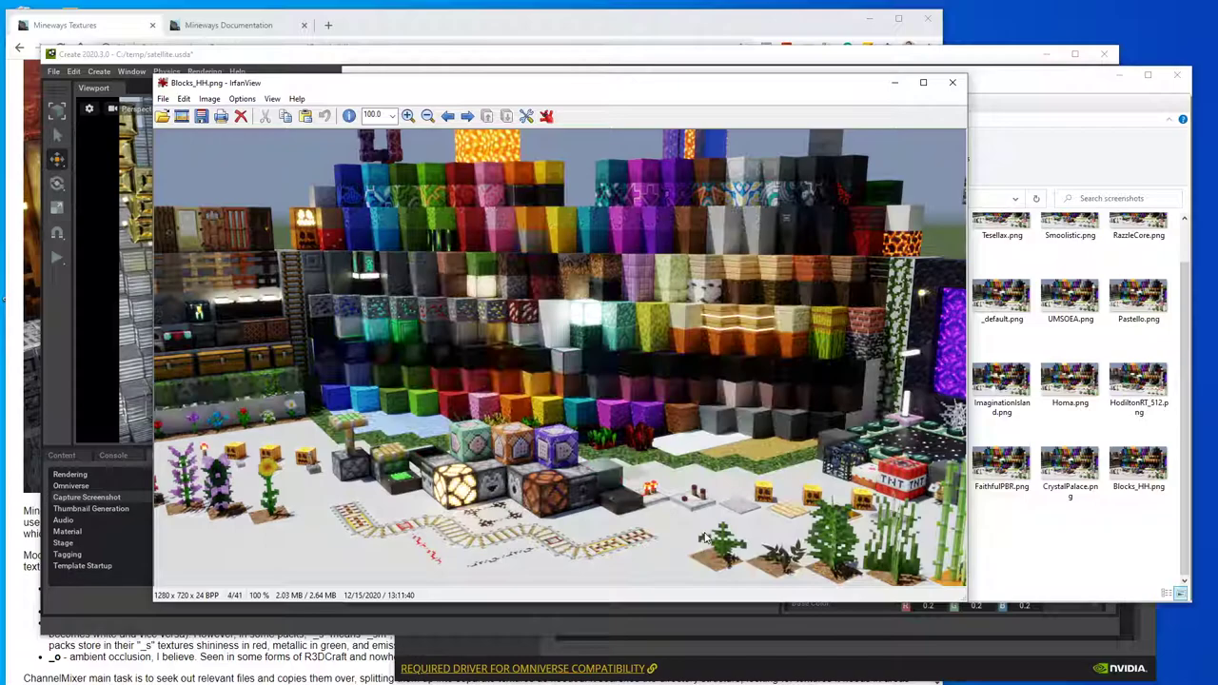
{"action": "key", "text": "Right"}
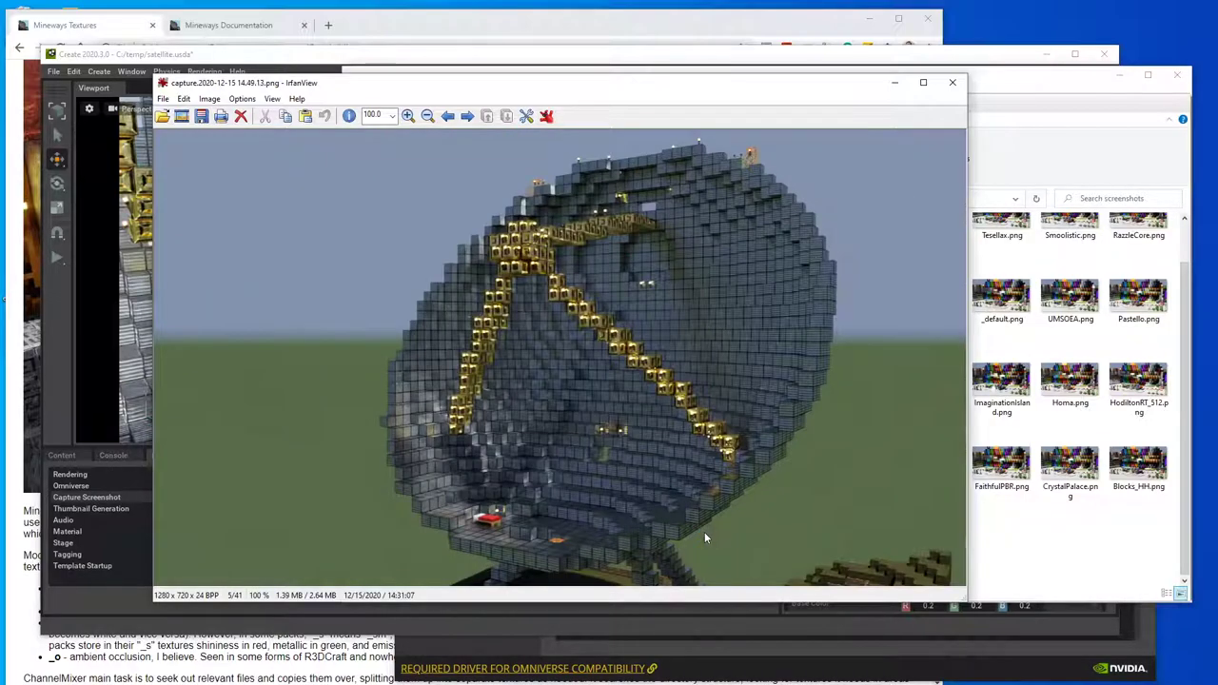
{"action": "key", "text": "Right"}
{"action": "key", "text": "Right"}
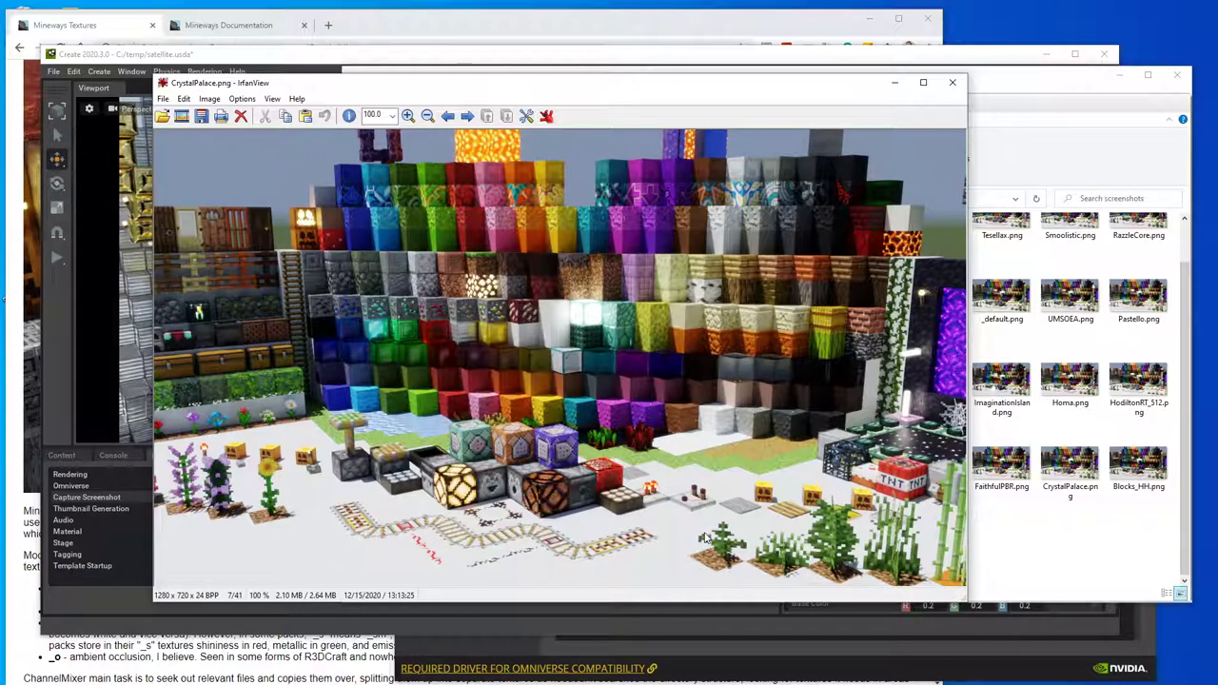
{"action": "key", "text": "Right"}
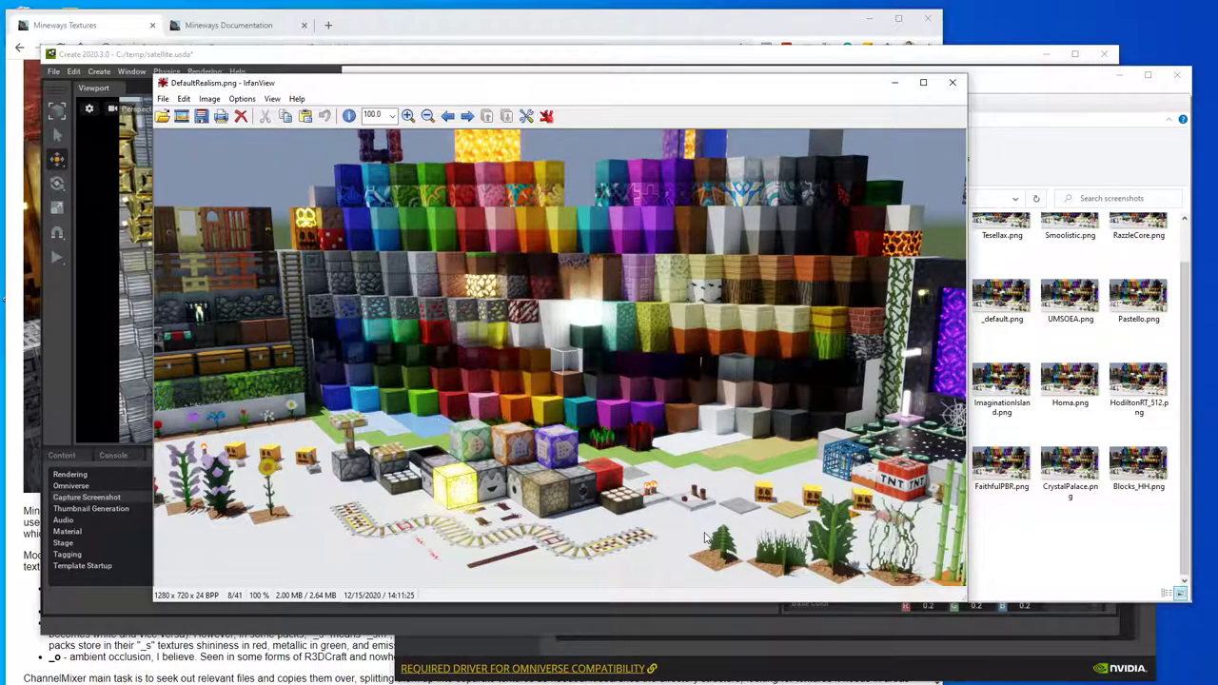
{"action": "key", "text": "Right"}
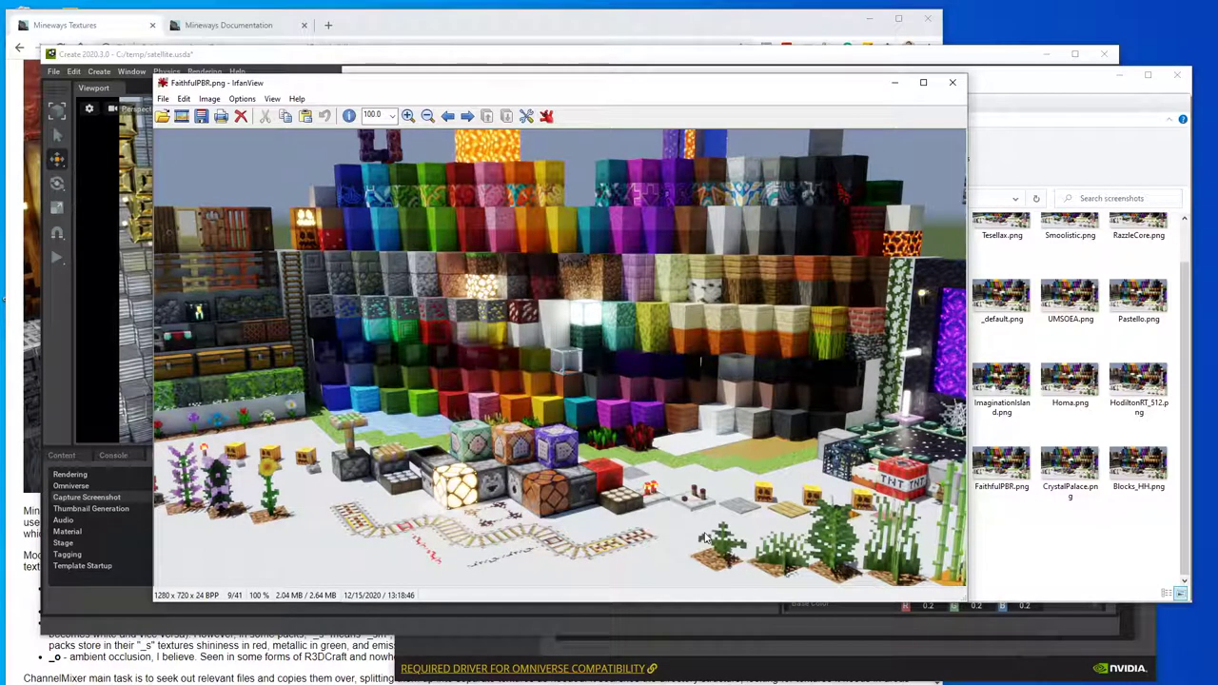
{"action": "key", "text": "Right"}
{"action": "key", "text": "Right"}
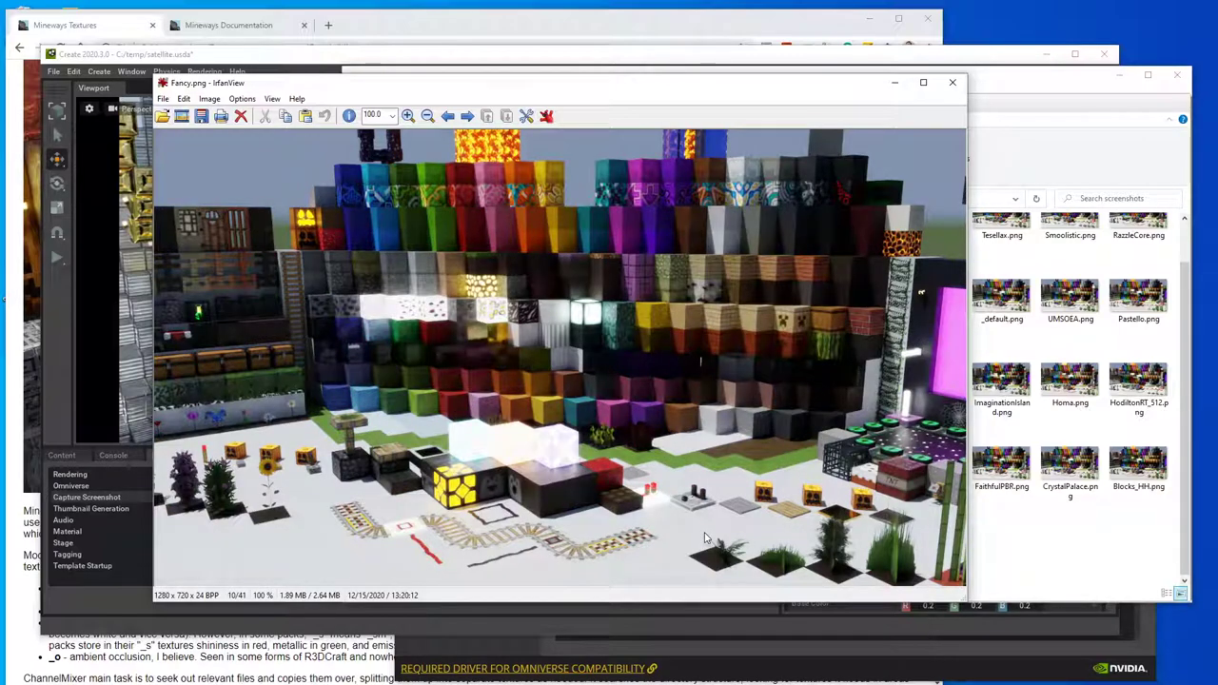
{"action": "key", "text": "Right"}
{"action": "key", "text": "Right"}
{"action": "key", "text": "Right"}
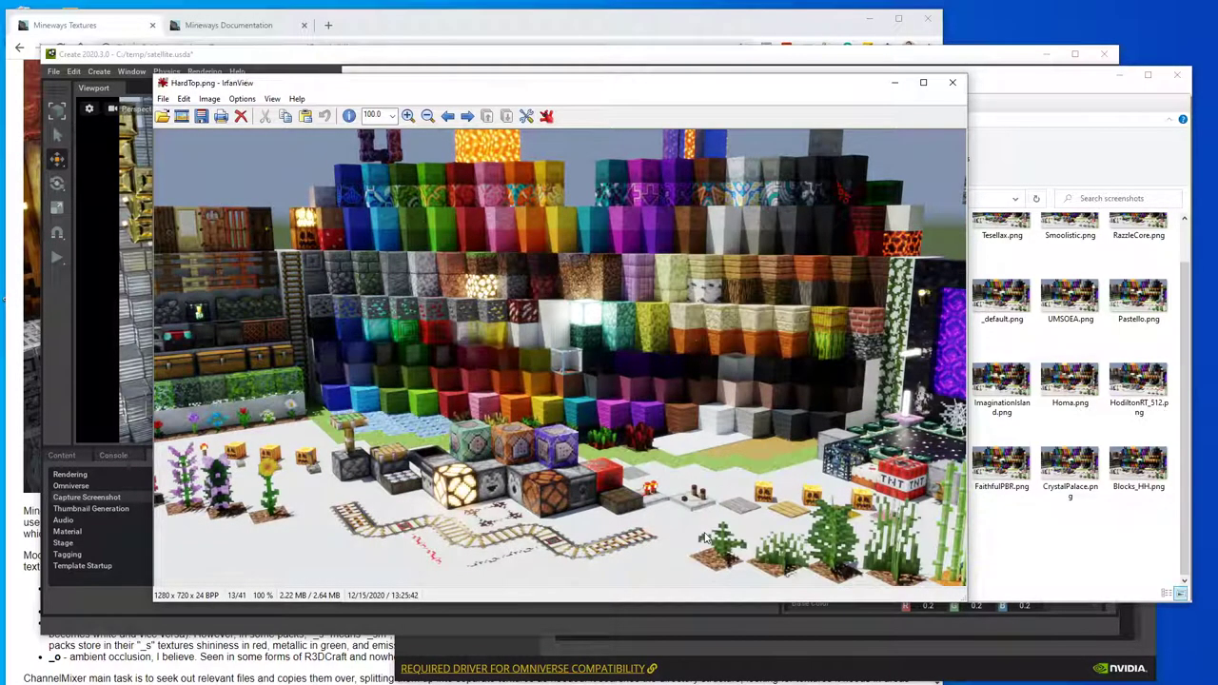
{"action": "key", "text": "Right"}
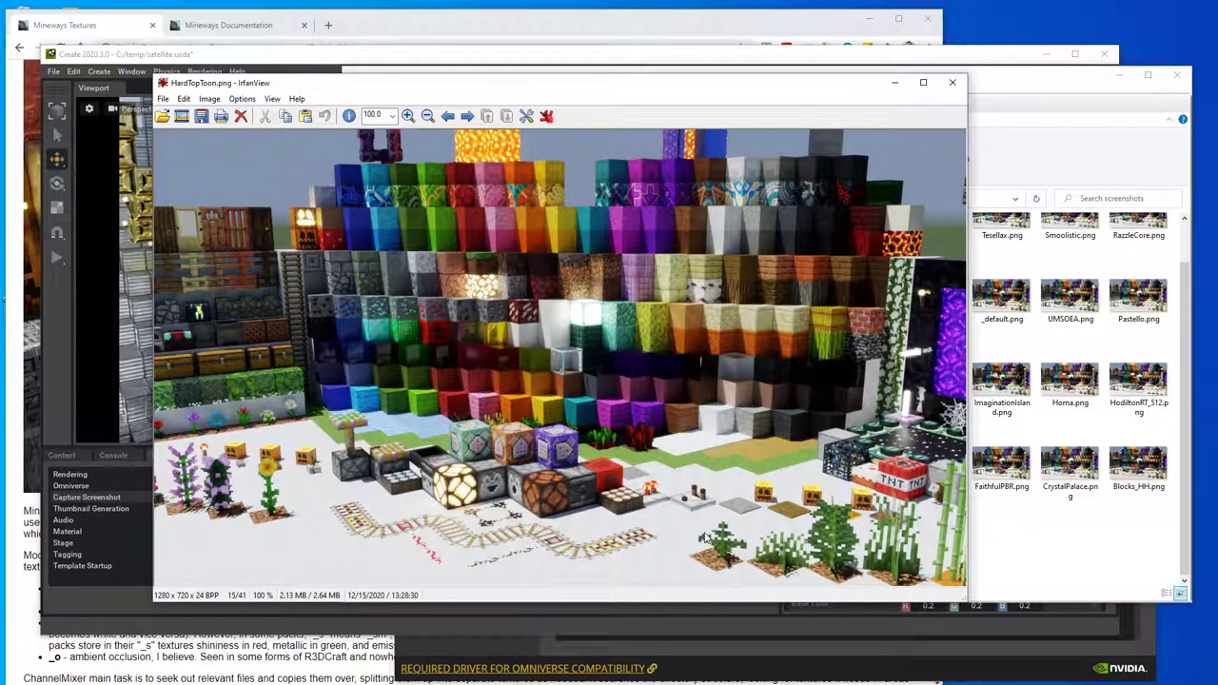
{"action": "key", "text": "Right"}
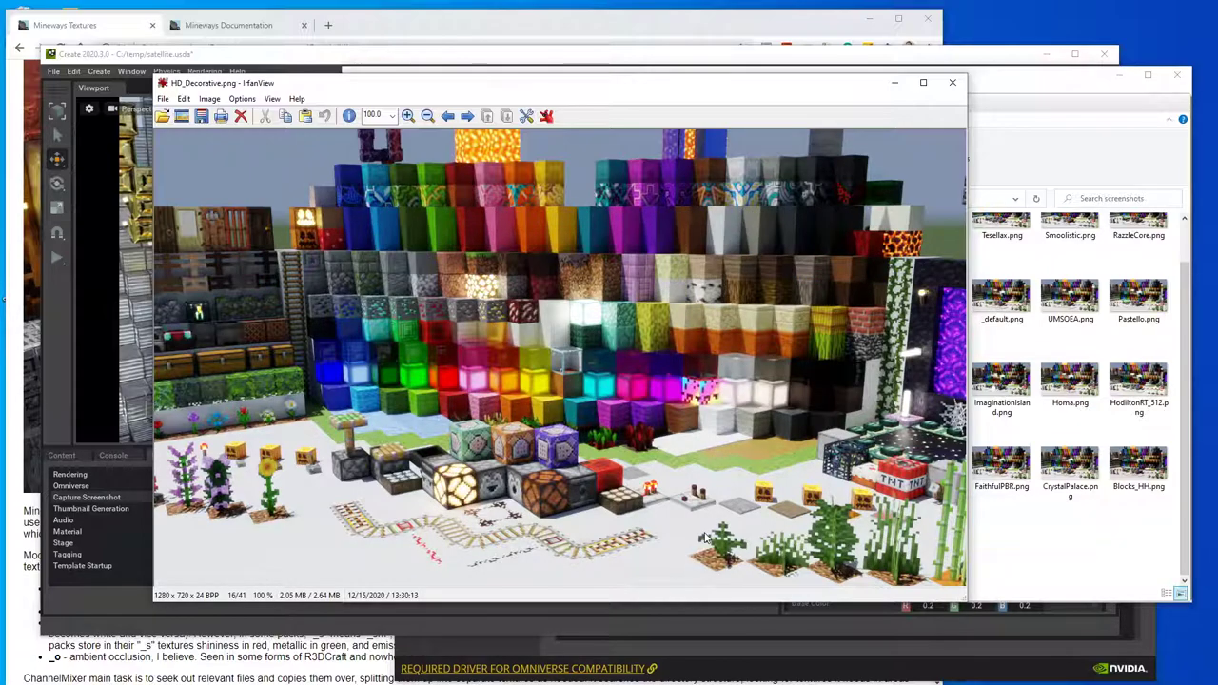
{"action": "key", "text": "Right"}
{"action": "key", "text": "Right"}
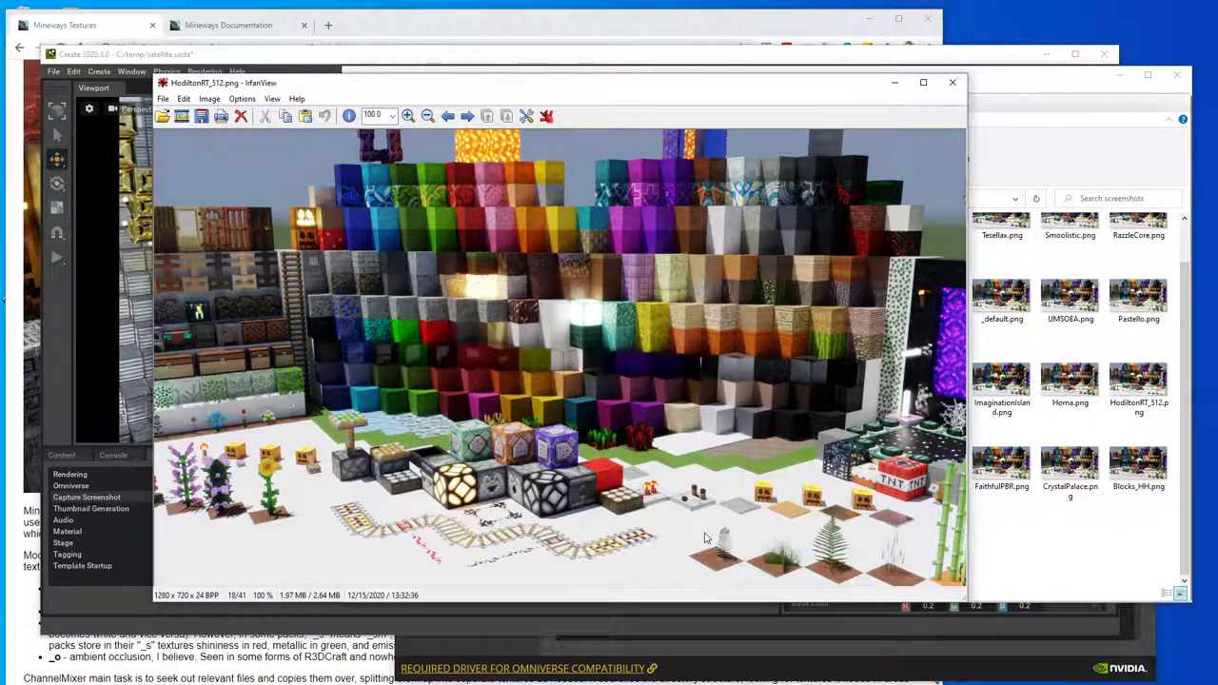
{"action": "key", "text": "Right"}
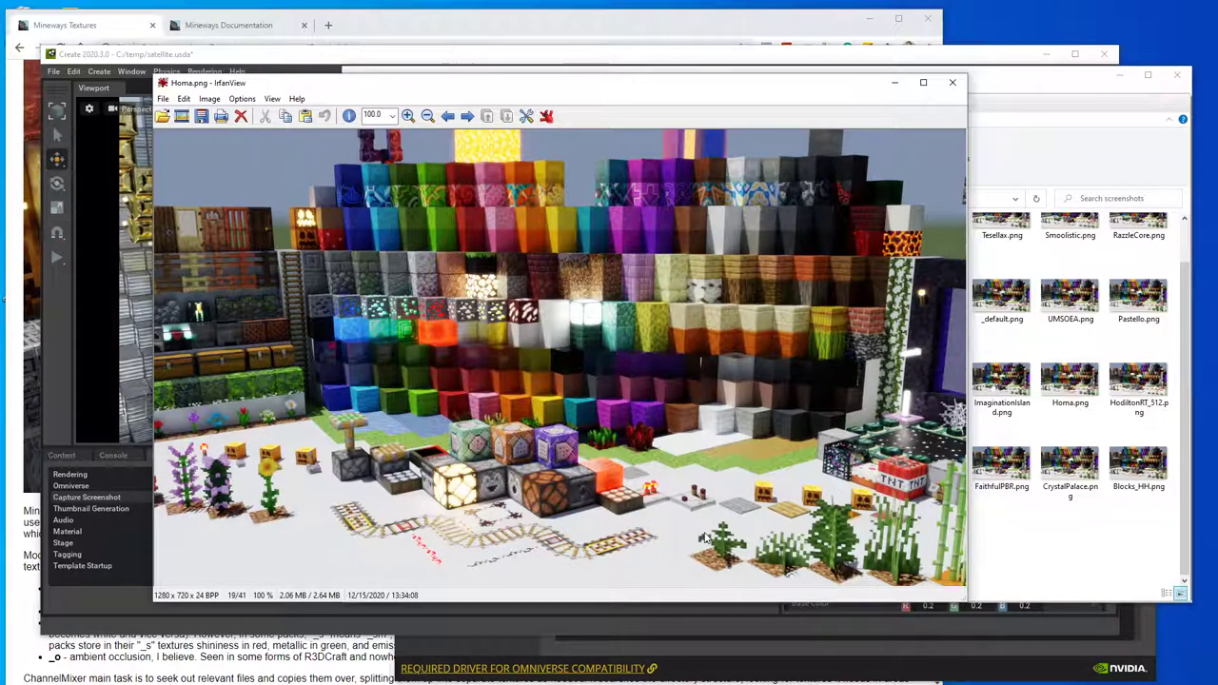
Step: Continue from ImaginationIsland.png to the last render, VanillaRTX.png, then bring the Omniverse Launcher forward
{"action": "key", "text": "Right"}
{"action": "key", "text": "Right"}
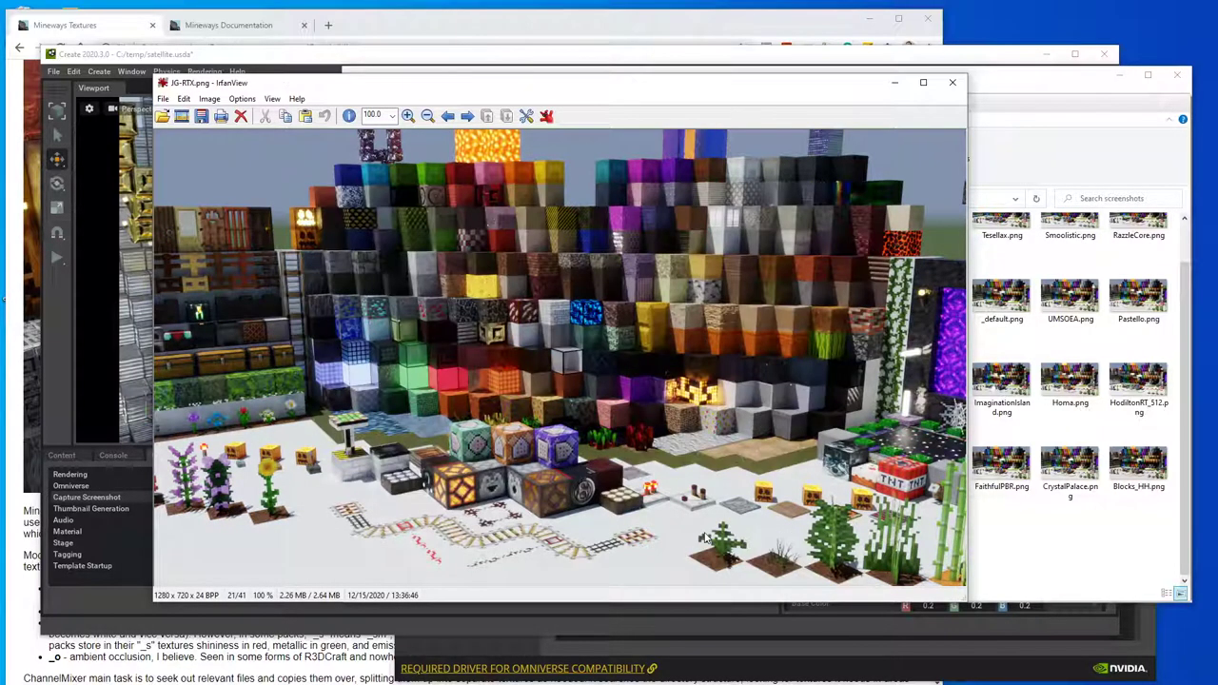
{"action": "key", "text": "Right"}
{"action": "key", "text": "Right"}
{"action": "key", "text": "Right"}
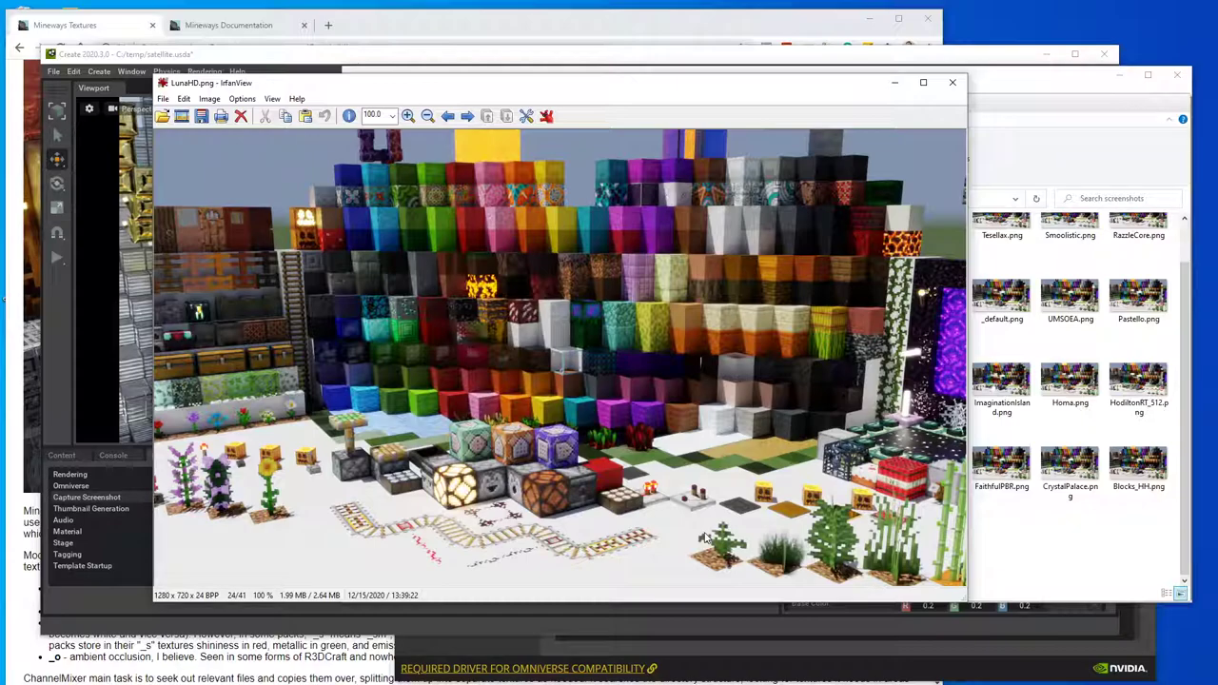
{"action": "key", "text": "Right"}
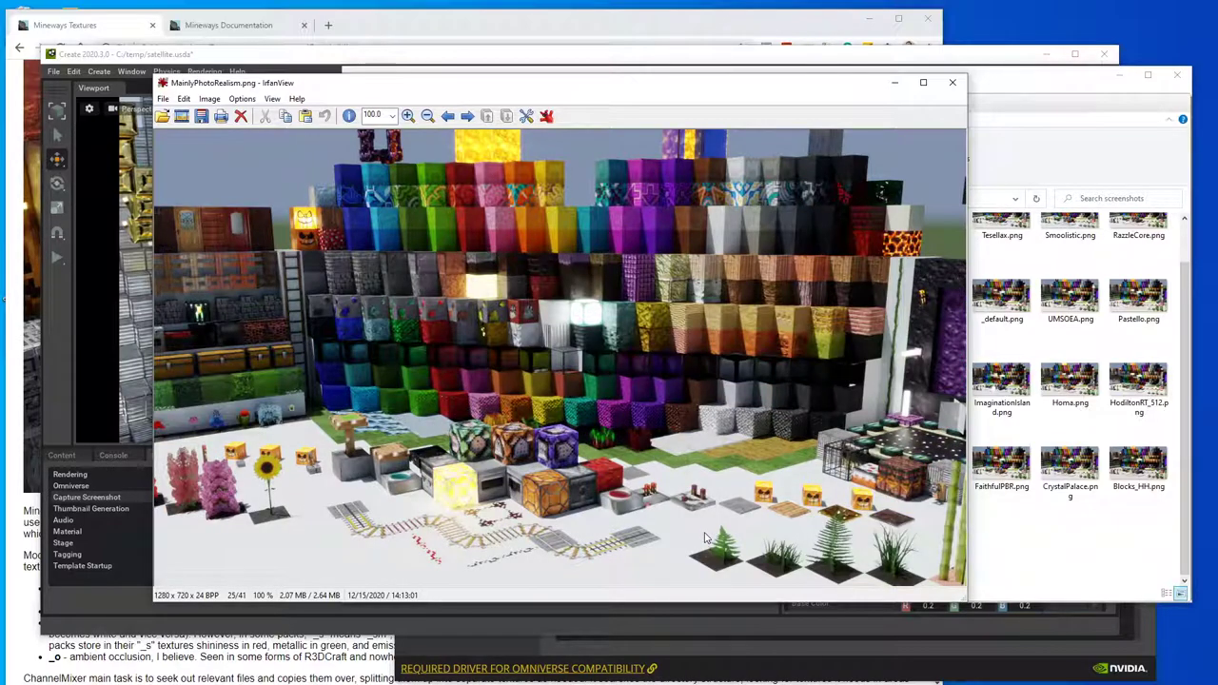
{"action": "key", "text": "Right"}
{"action": "key", "text": "Right"}
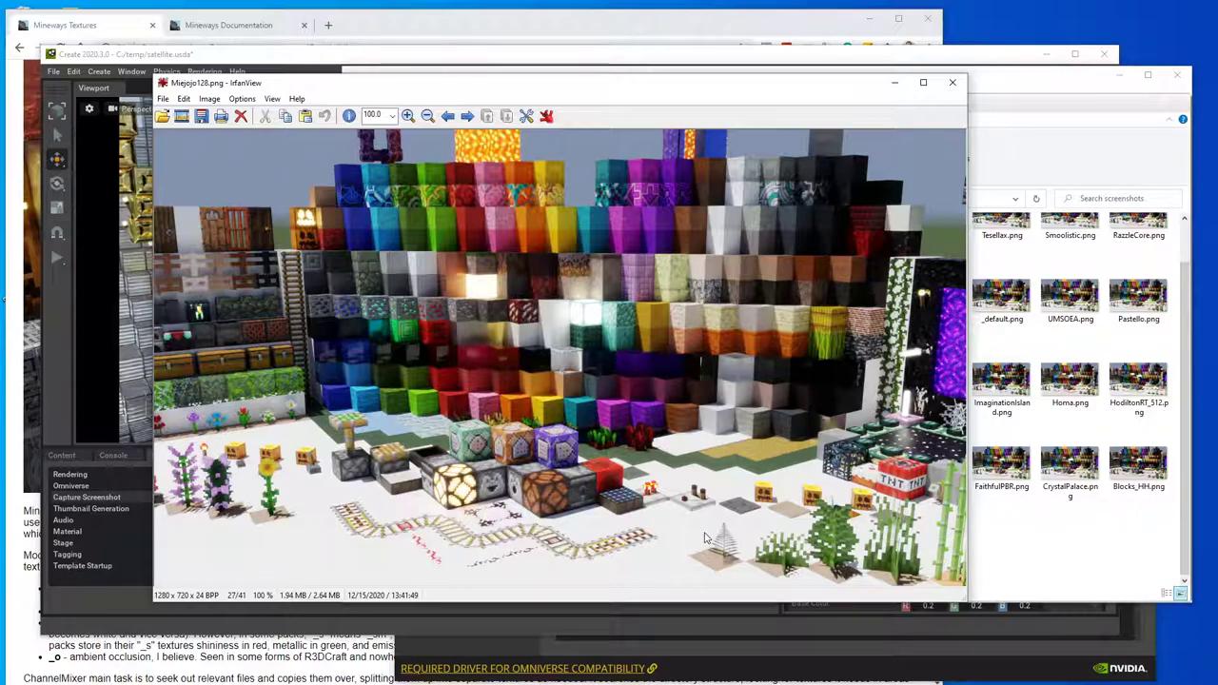
{"action": "key", "text": "Right"}
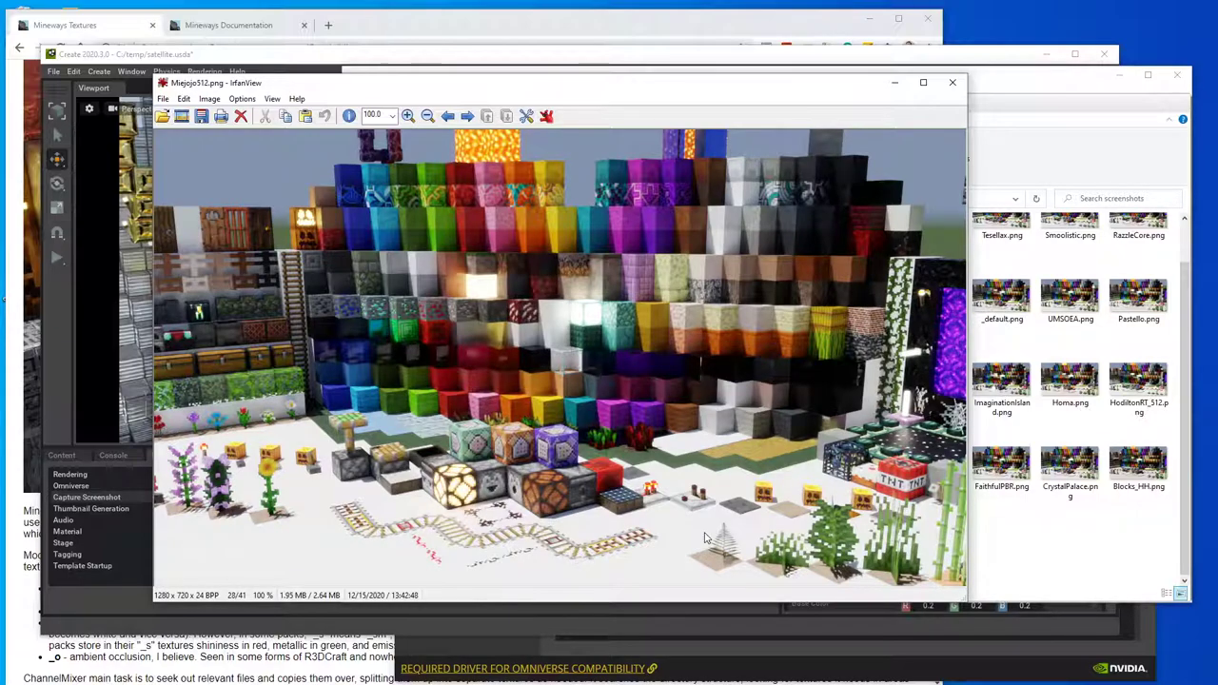
{"action": "key", "text": "Right"}
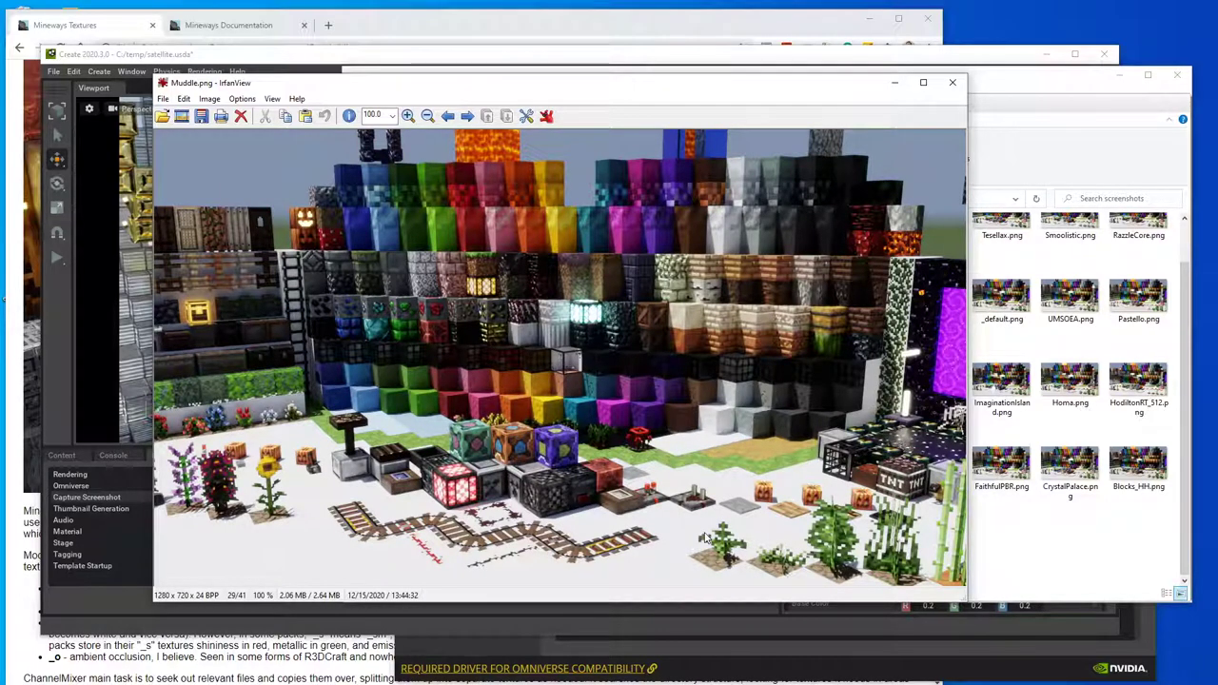
{"action": "key", "text": "Right"}
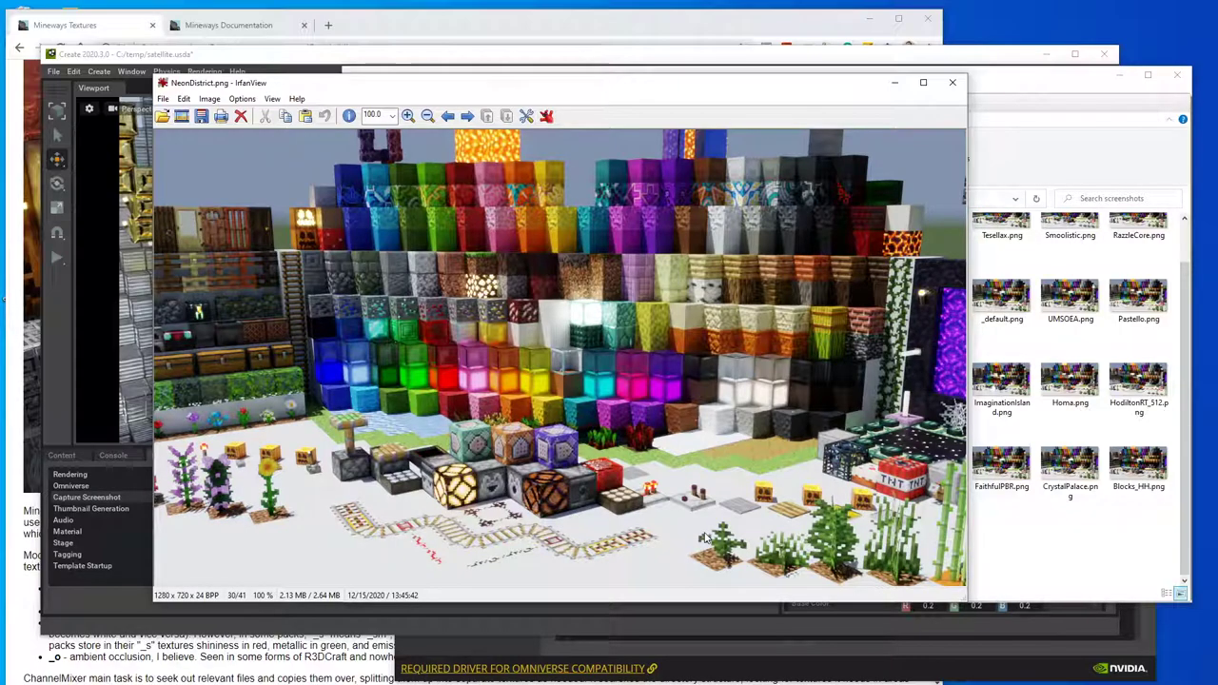
{"action": "key", "text": "Right"}
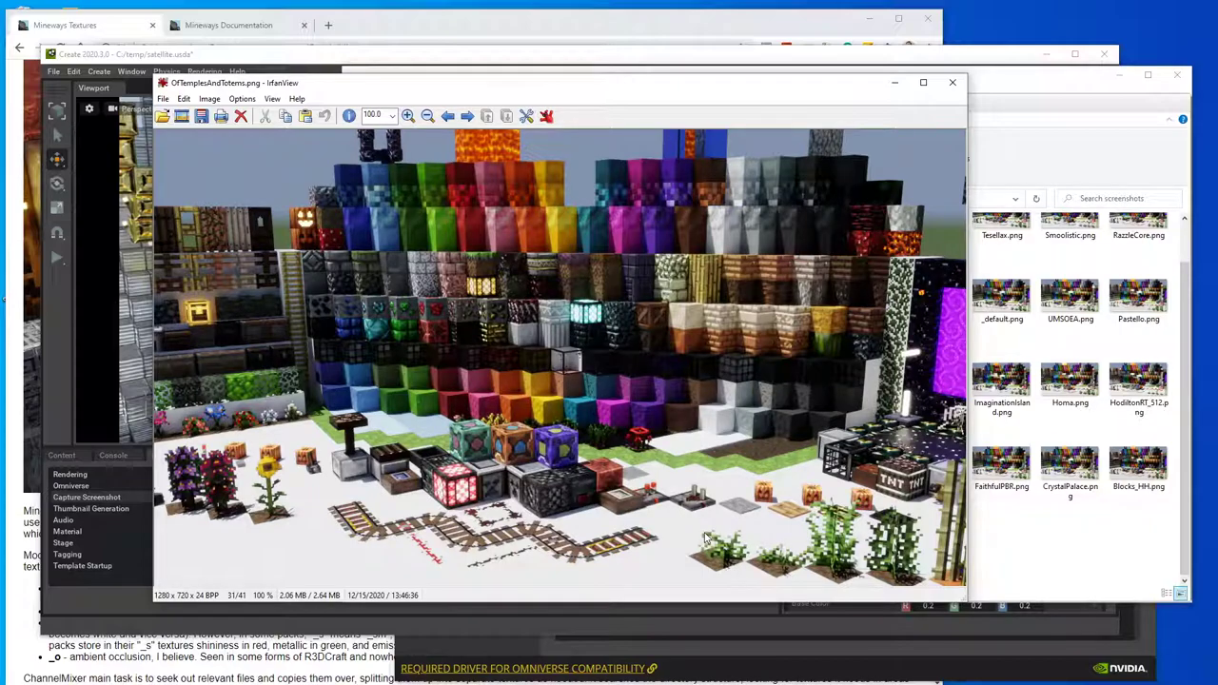
{"action": "key", "text": "Right"}
{"action": "key", "text": "Right"}
{"action": "key", "text": "Right"}
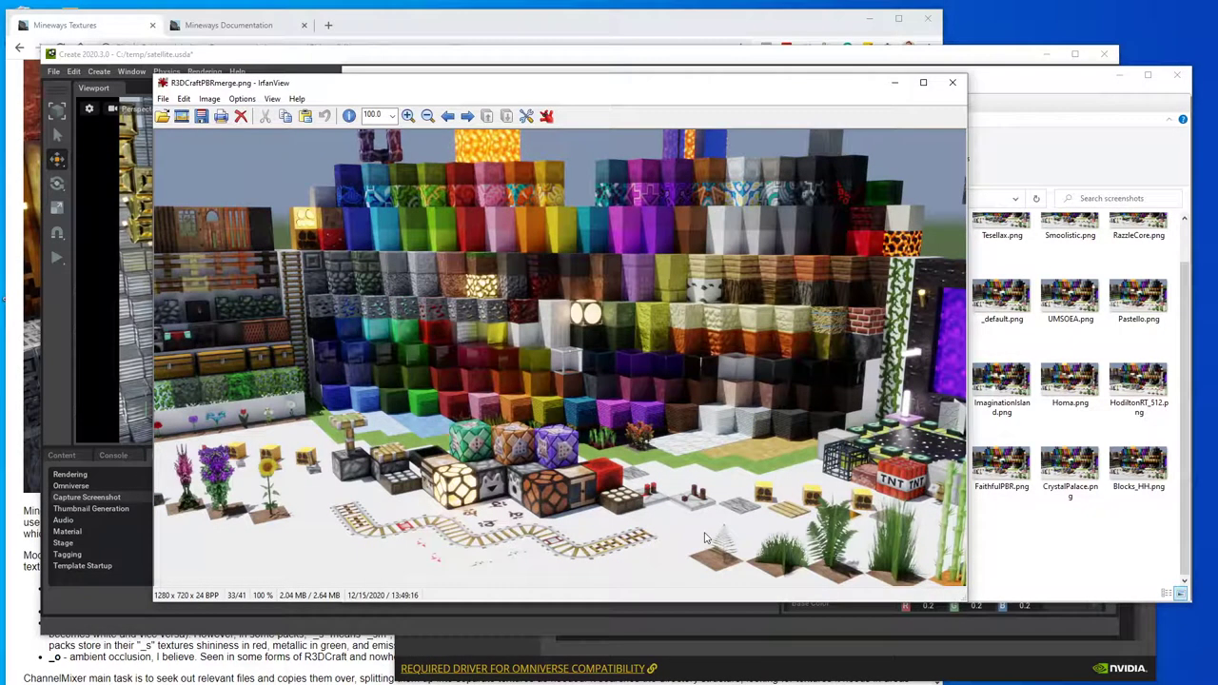
{"action": "key", "text": "Right"}
{"action": "key", "text": "Right"}
{"action": "key", "text": "Right"}
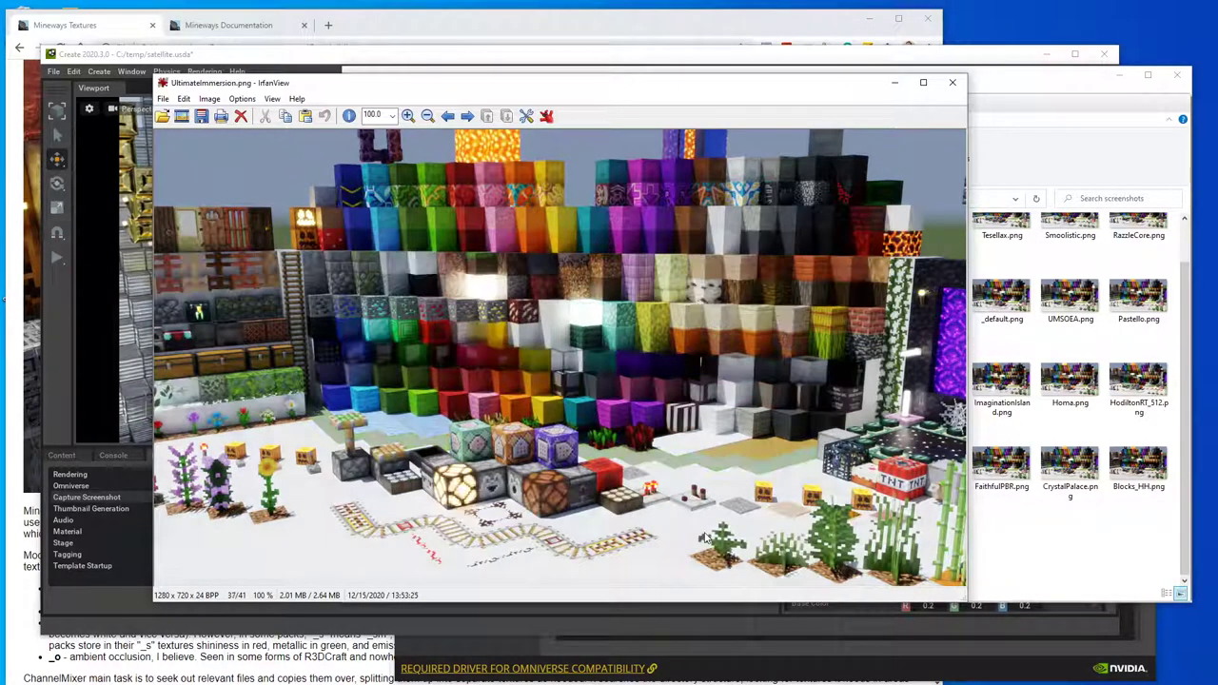
{"action": "key", "text": "Right"}
{"action": "key", "text": "Right"}
{"action": "key", "text": "Right"}
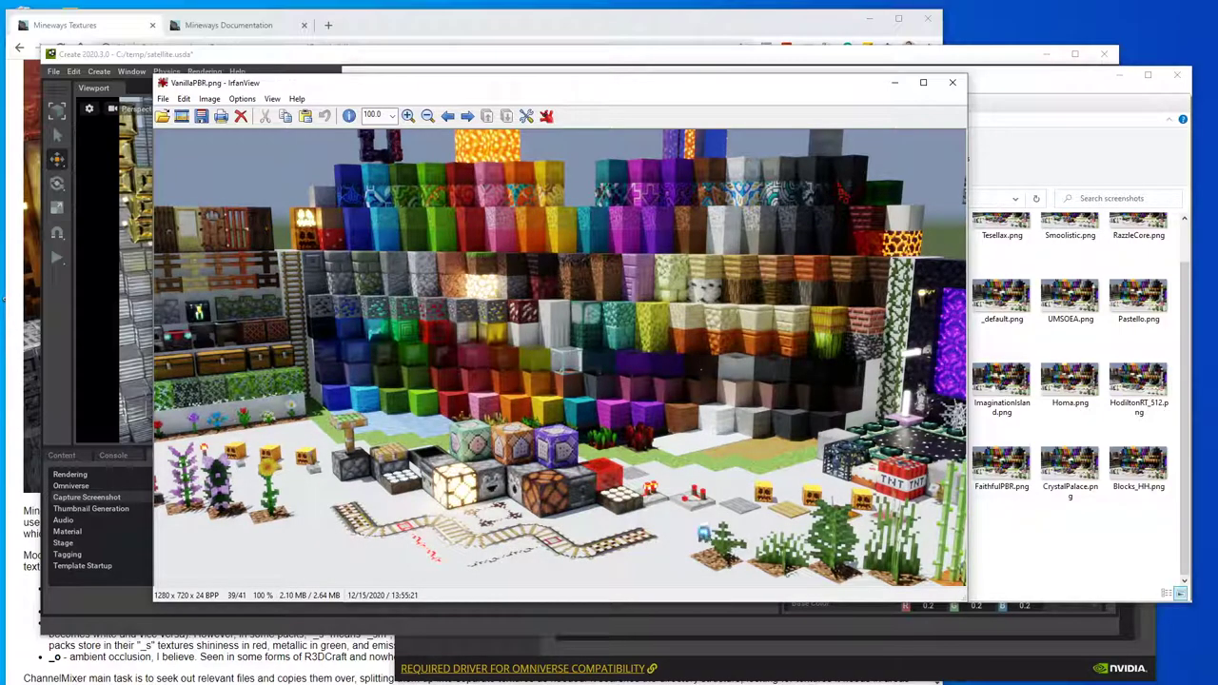
{"action": "key", "text": "Right"}
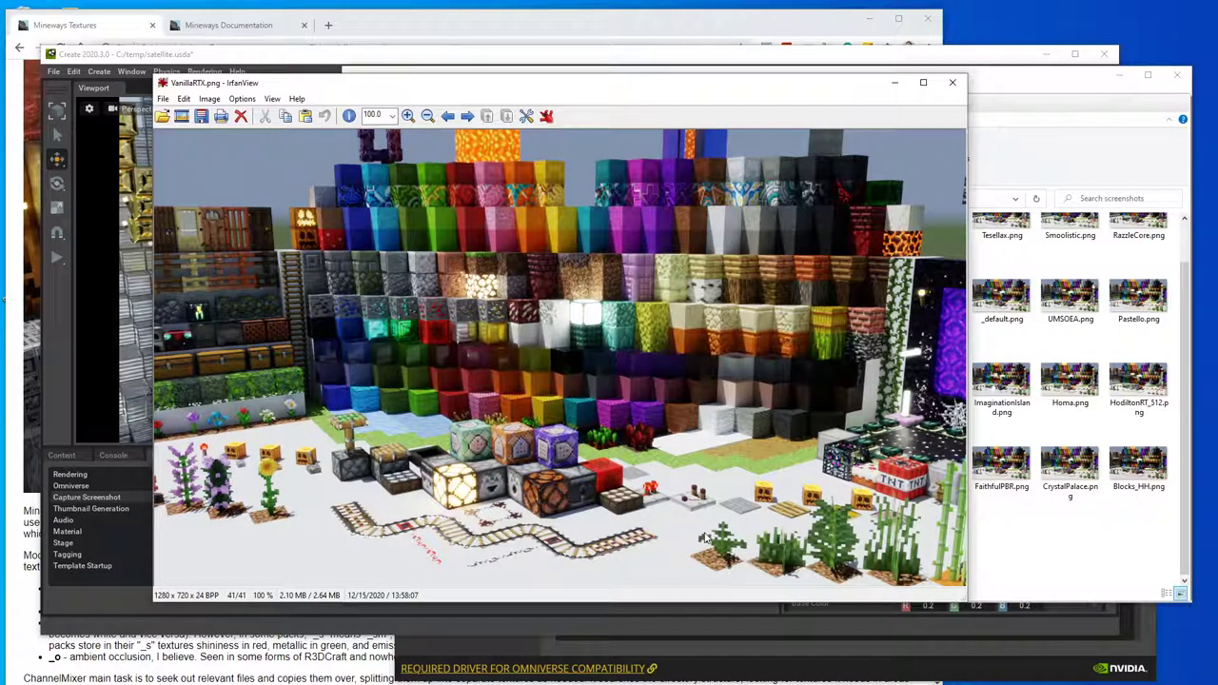
{"action": "left_click", "coordinate": [882, 677]}
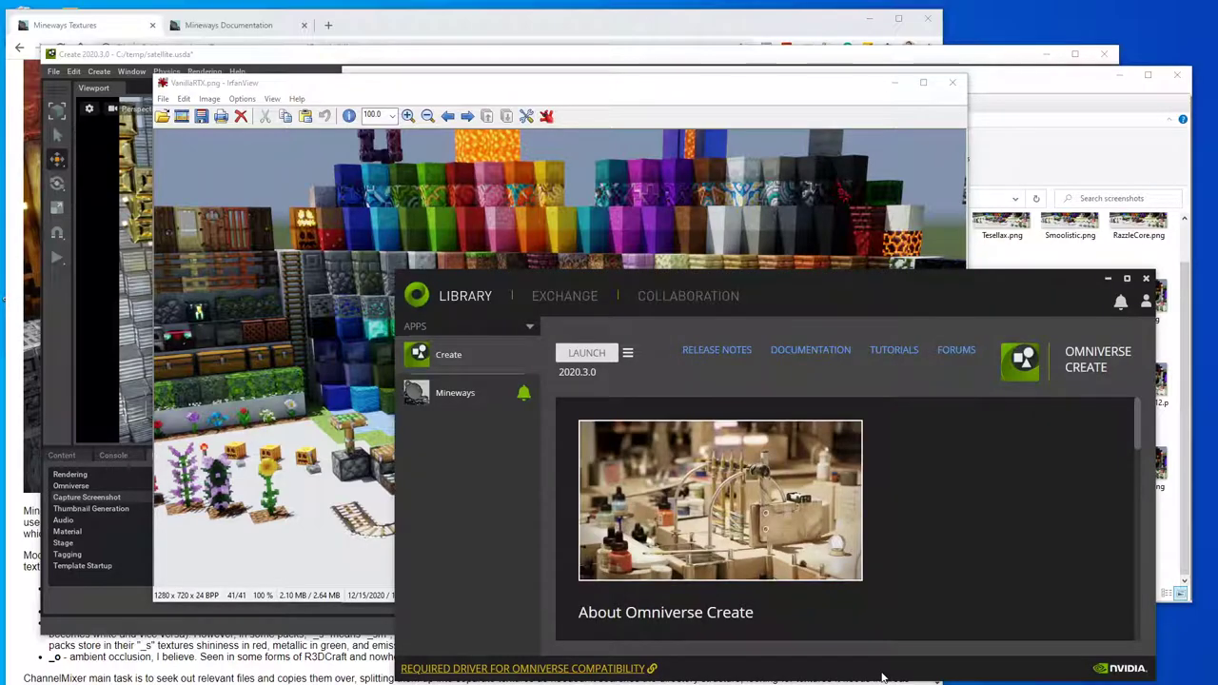
{"action": "key", "text": "alt+Tab"}
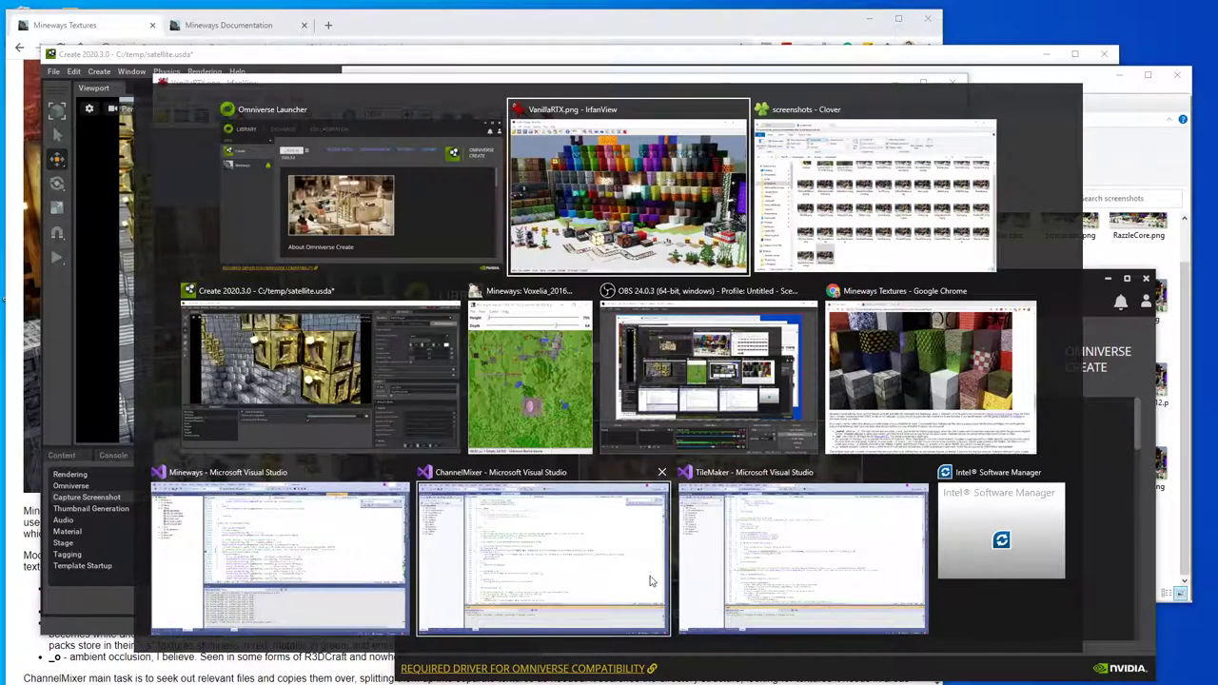